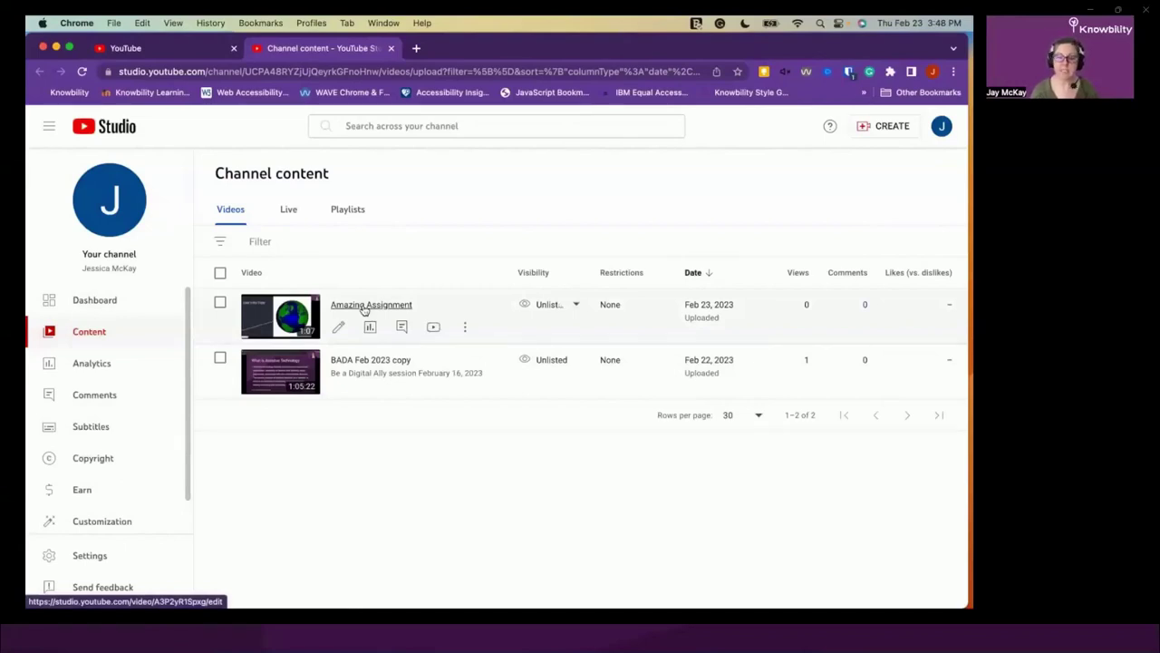
Open the subtitles of the Amazing Assignment video and switch the English captions to timing editing.
left_click(365, 310)
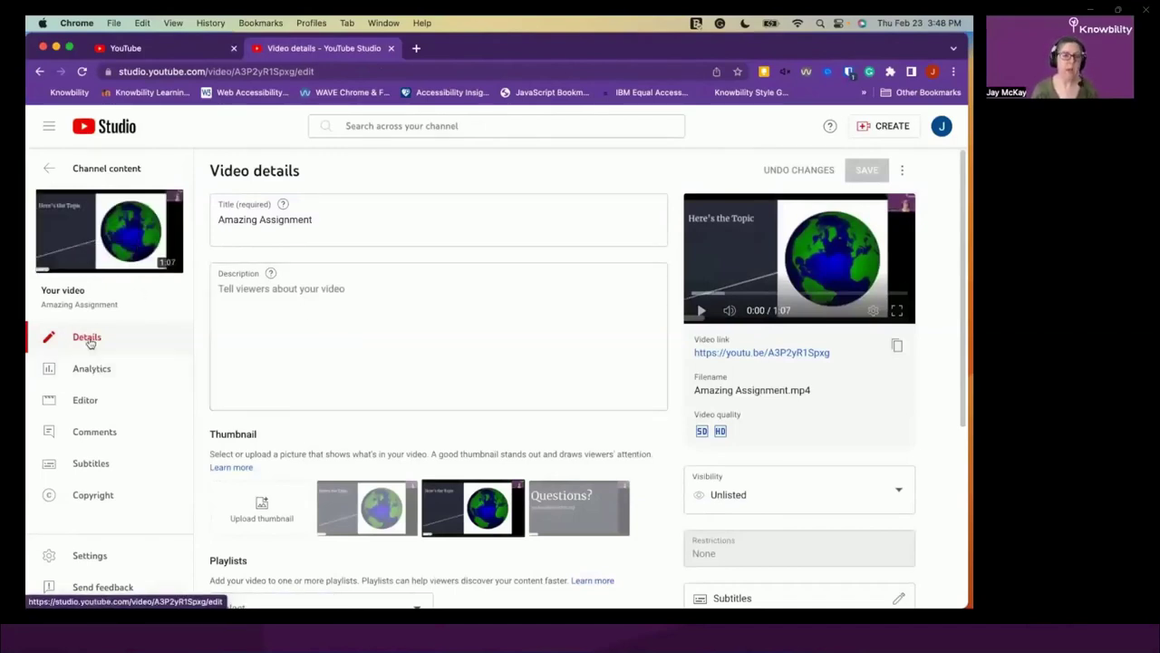
left_click(91, 464)
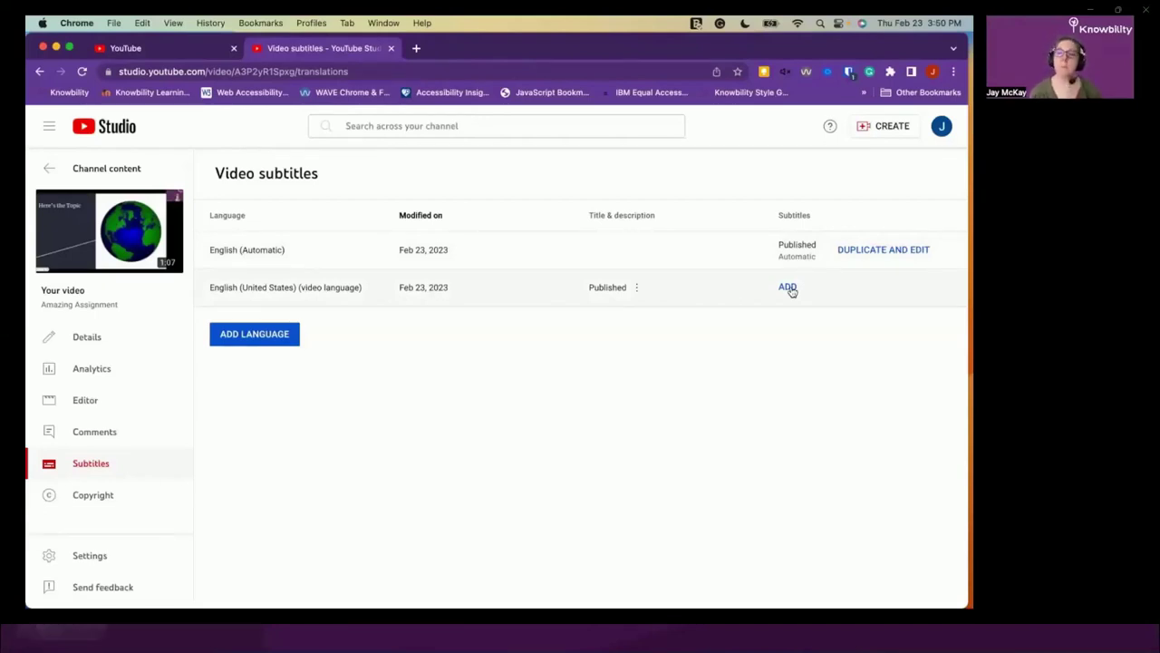
mouse_move(255, 588)
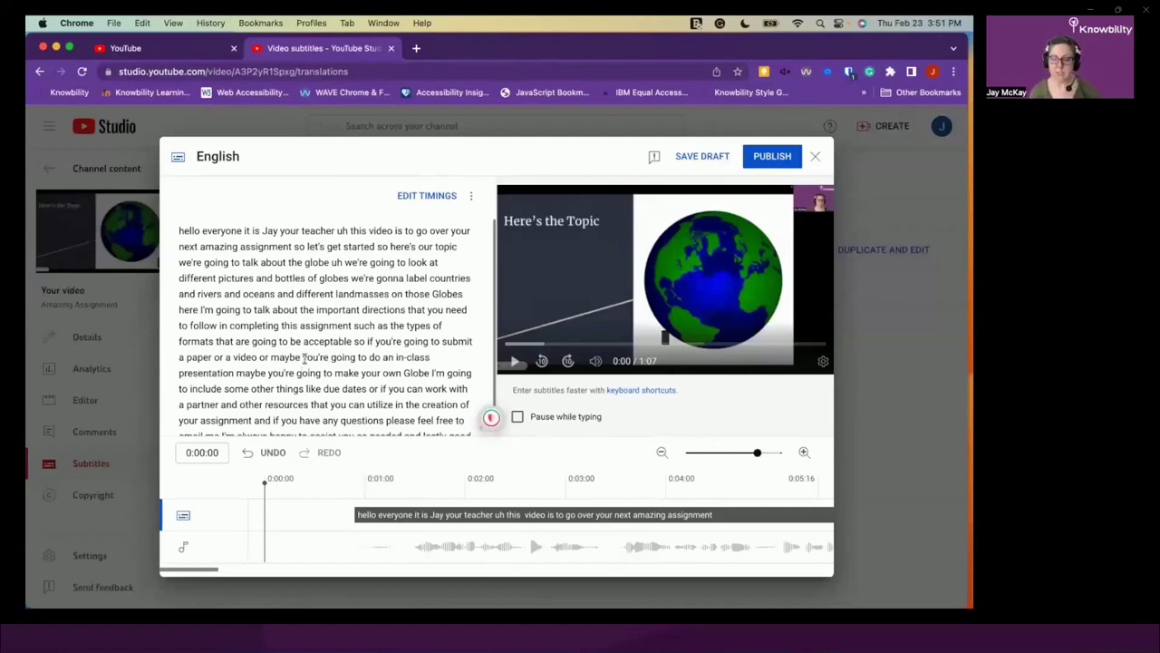
left_click(425, 198)
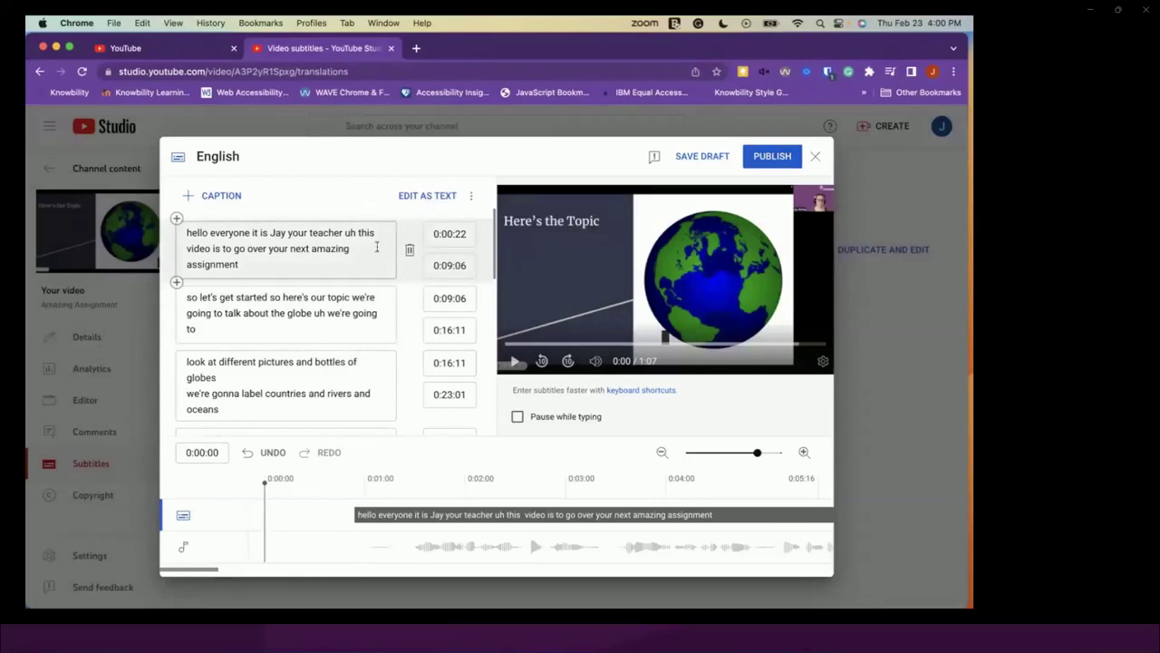
Capitalize "Hello" and remove the filler word "uh" in the first caption.
scroll(326, 250, "down", 1)
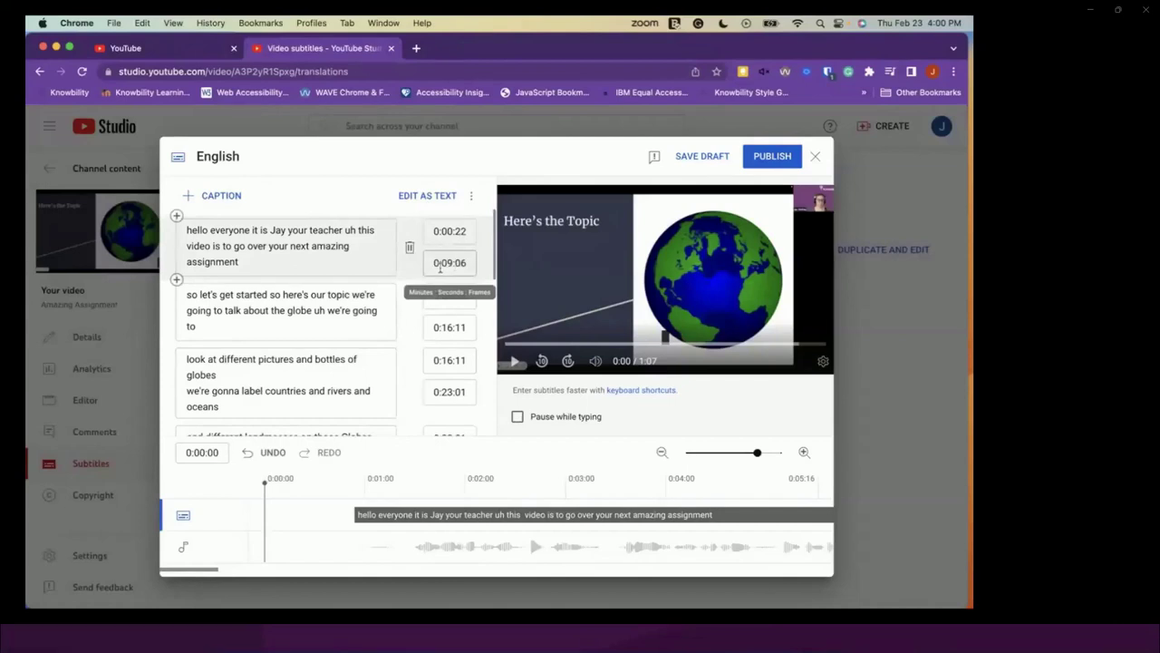
left_click(392, 515)
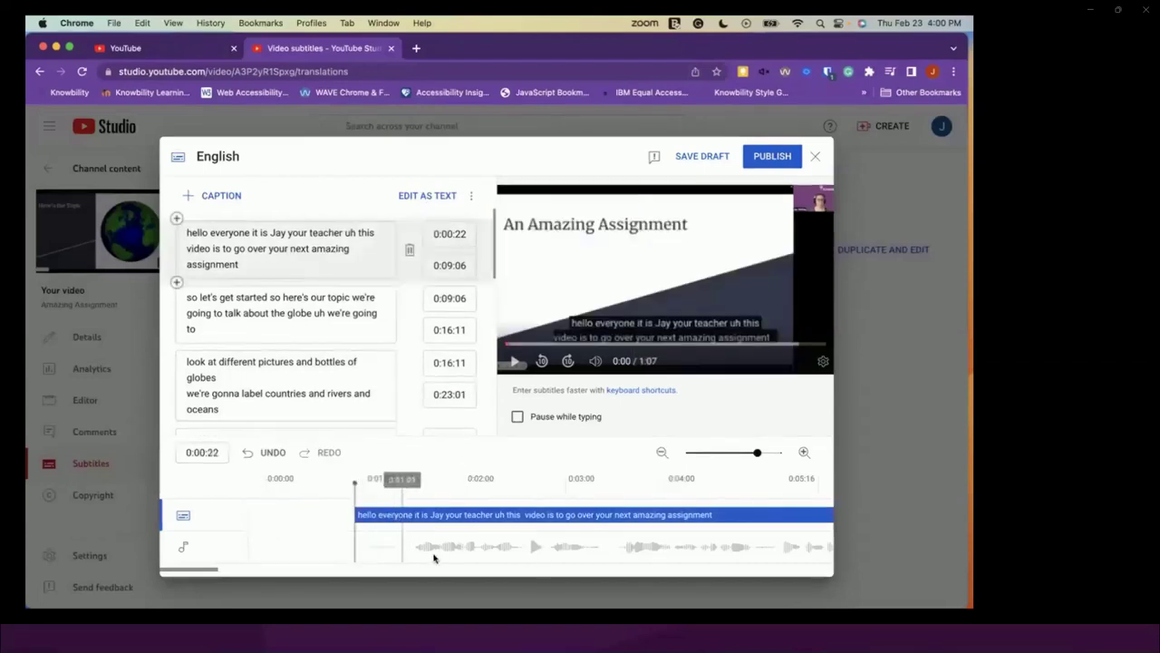
left_click(661, 454)
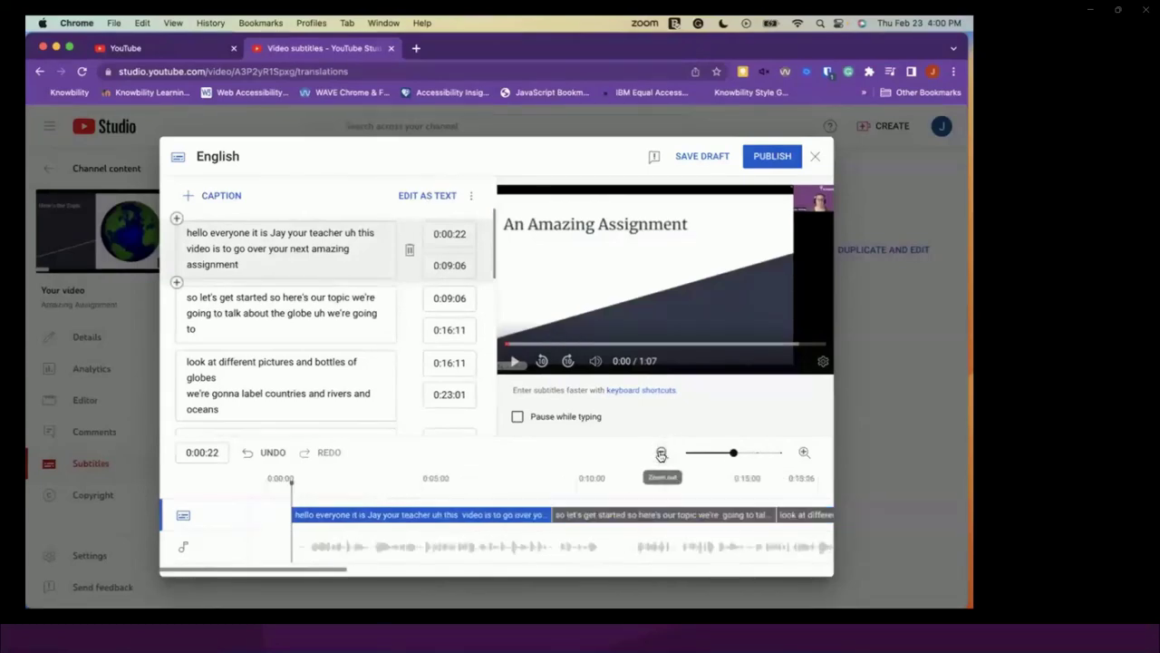
left_click(661, 454)
left_click(661, 453)
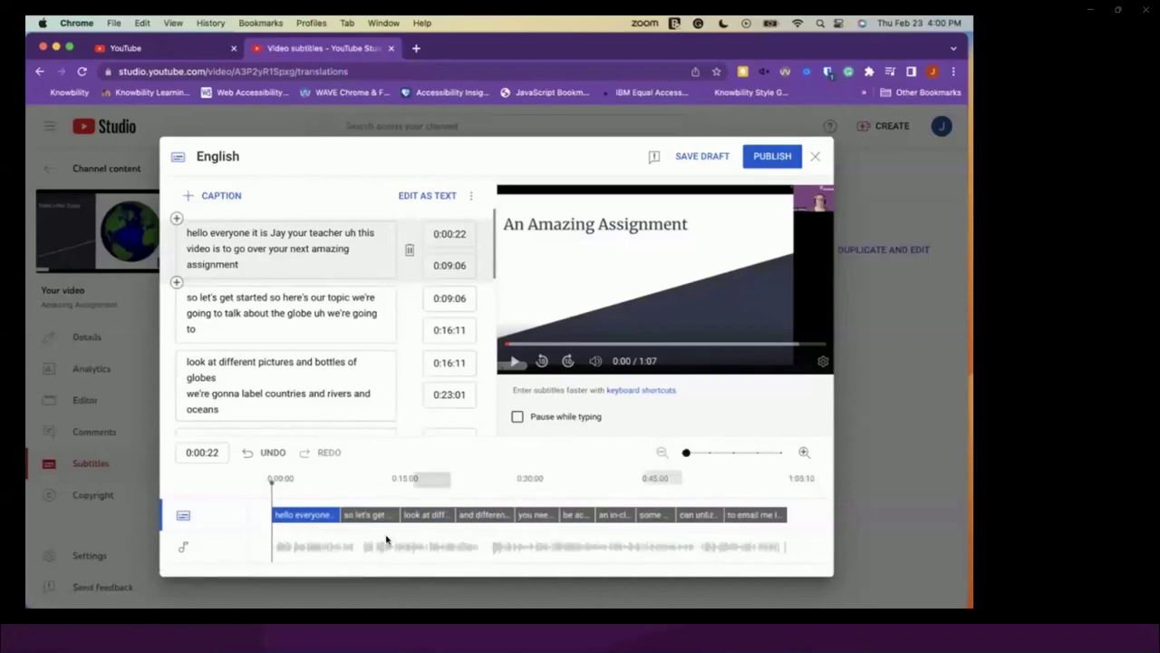
left_click(805, 452)
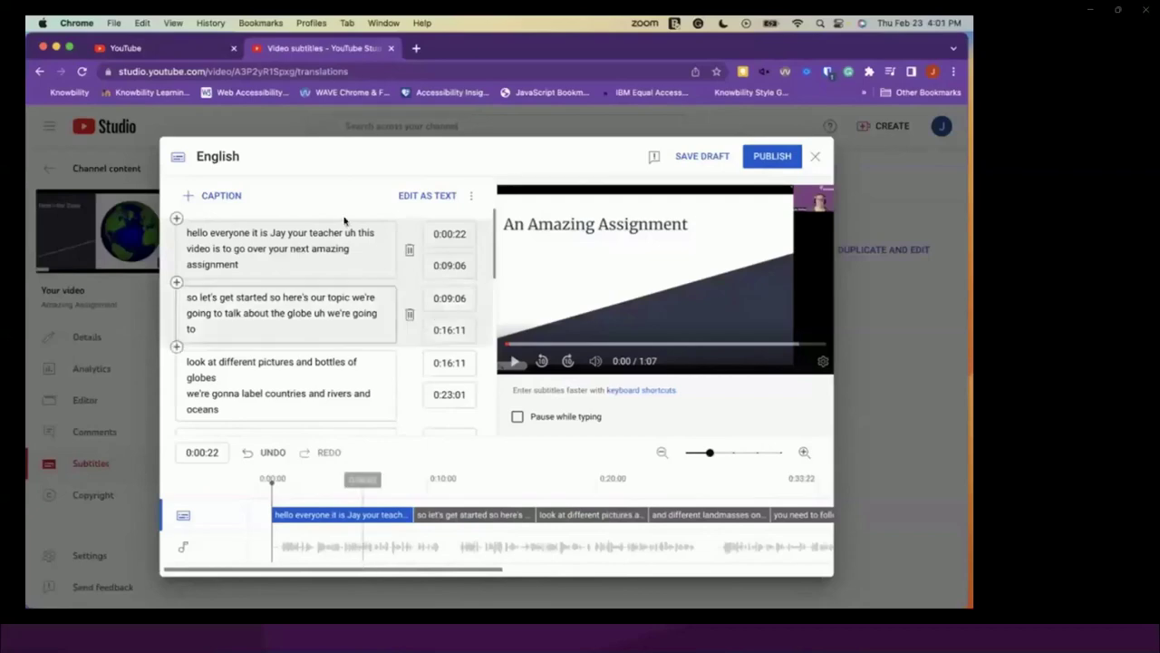
left_click(189, 233)
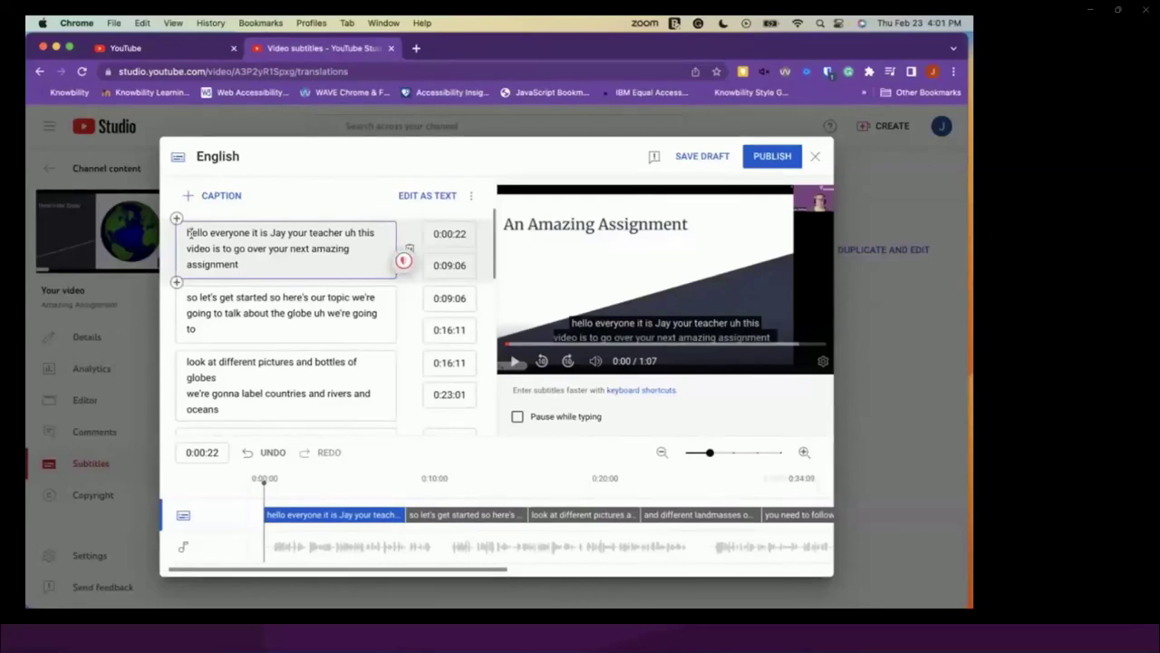
key("Delete")
type("H")
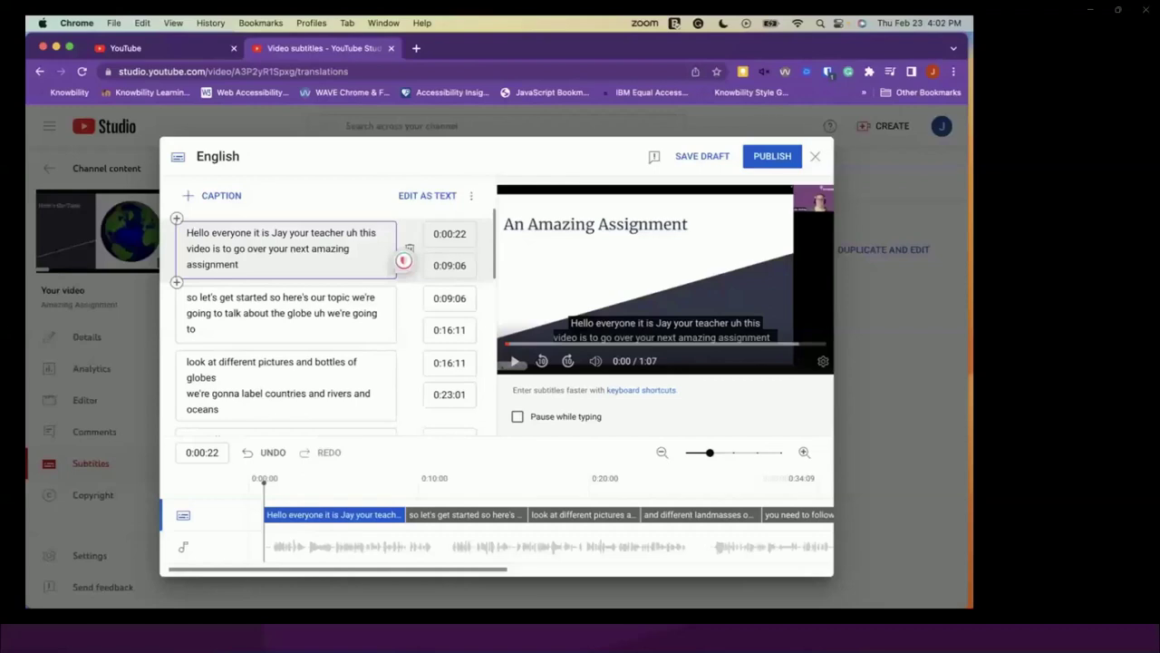
double_click(357, 234)
key("BackSpace")
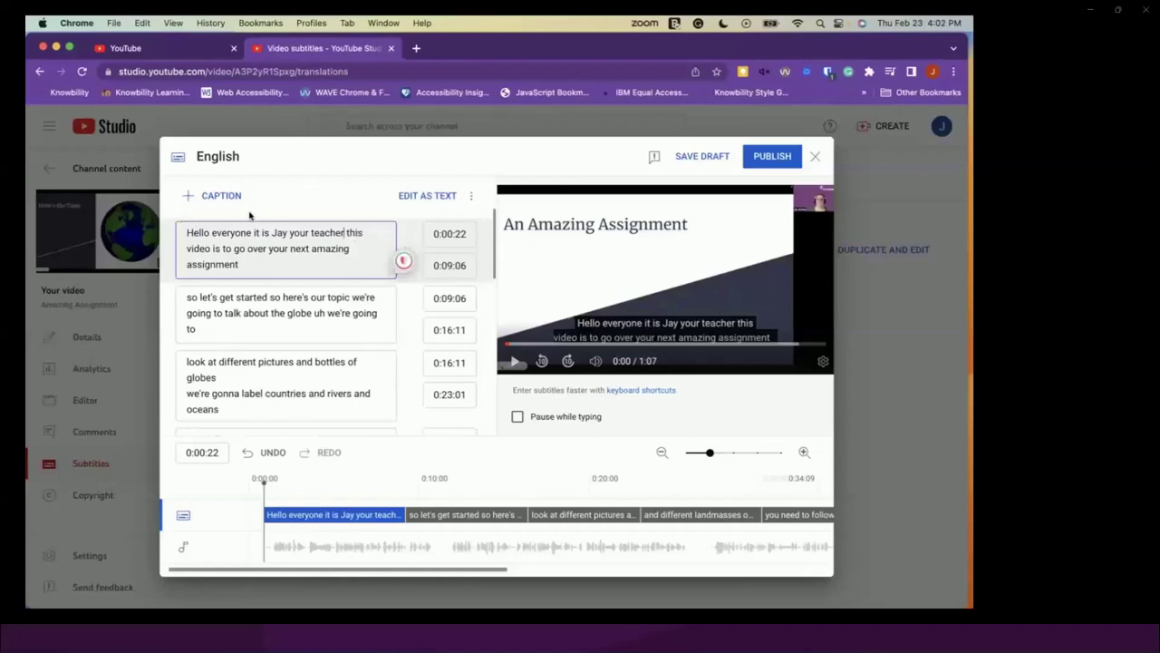
Punctuate the first caption with periods after "teacher" and "assignment", and capitalize "This" as the start of the second sentence.
left_click(345, 235)
type(".")
key("Right")
key("Right")
key("BackSpace")
type("T")
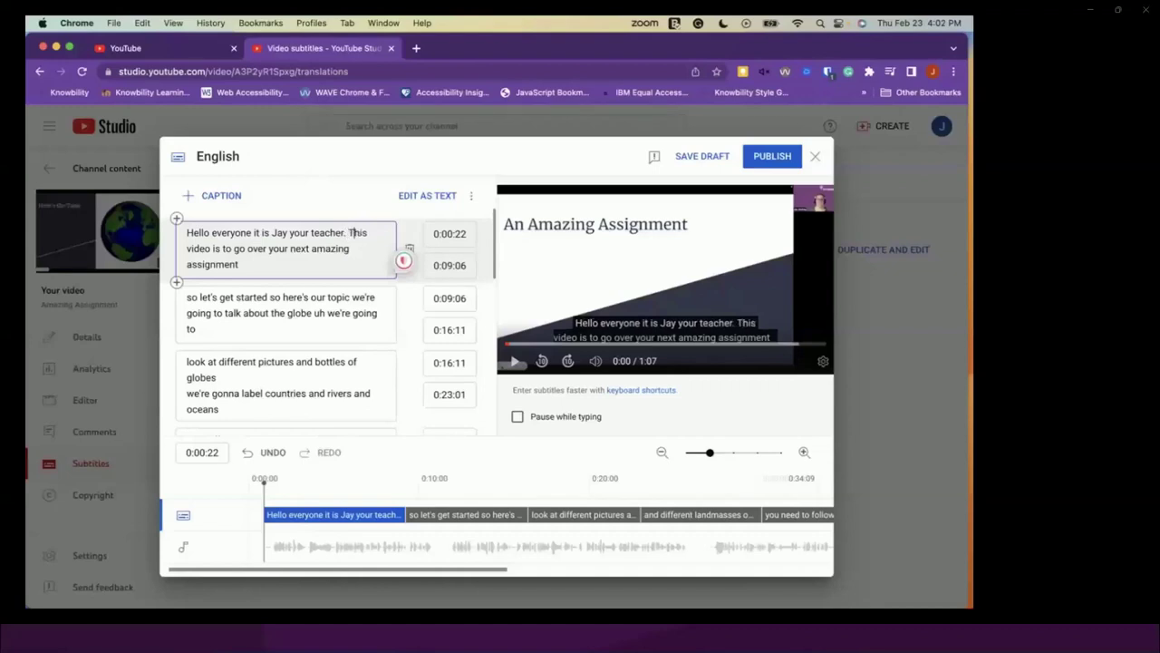
left_click(240, 263)
type(".")
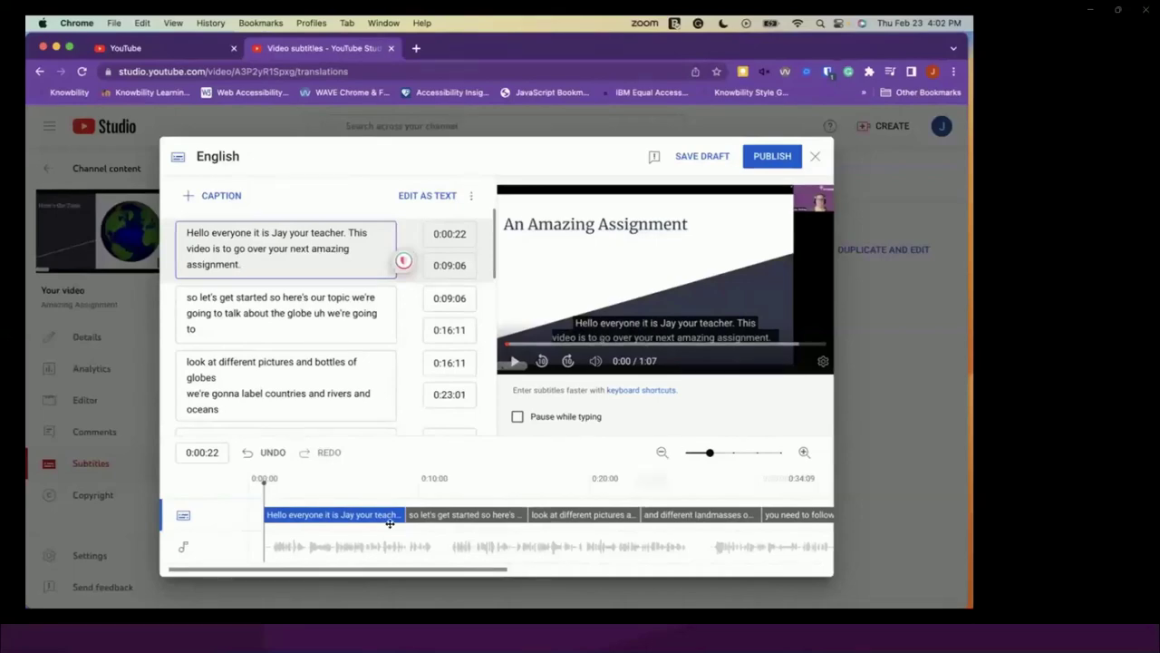
Move the second caption's start to 0:10:00 on the timeline and play the video from the beginning to check the timing.
left_click_drag(409, 514, 418, 514)
left_click(258, 489)
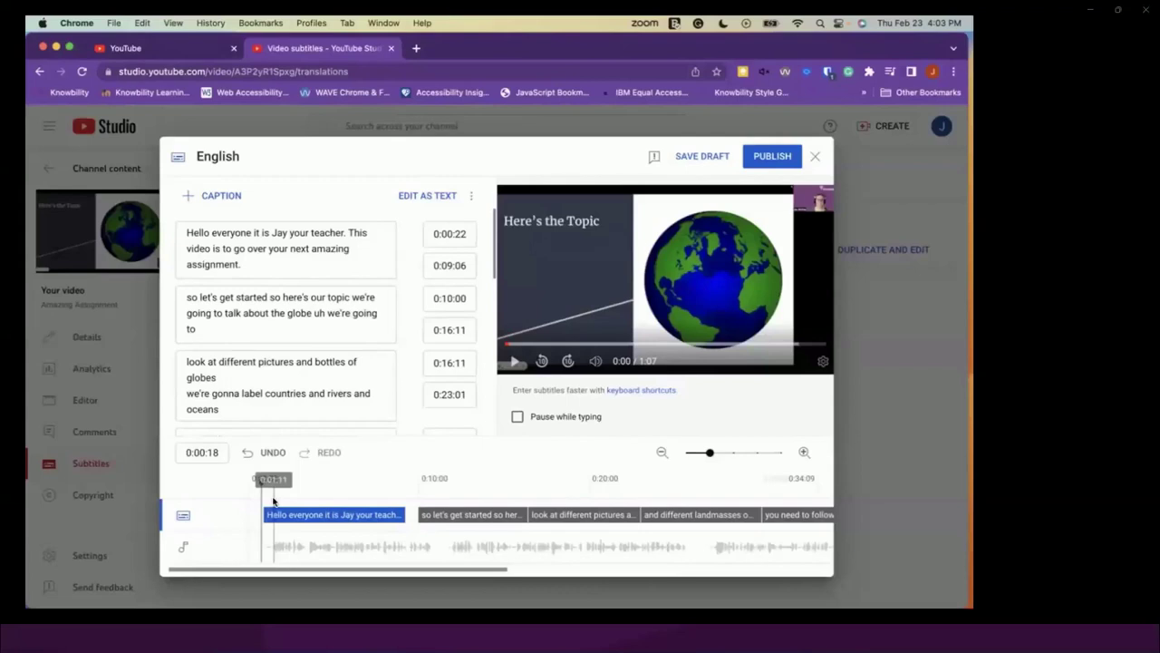
left_click(516, 362)
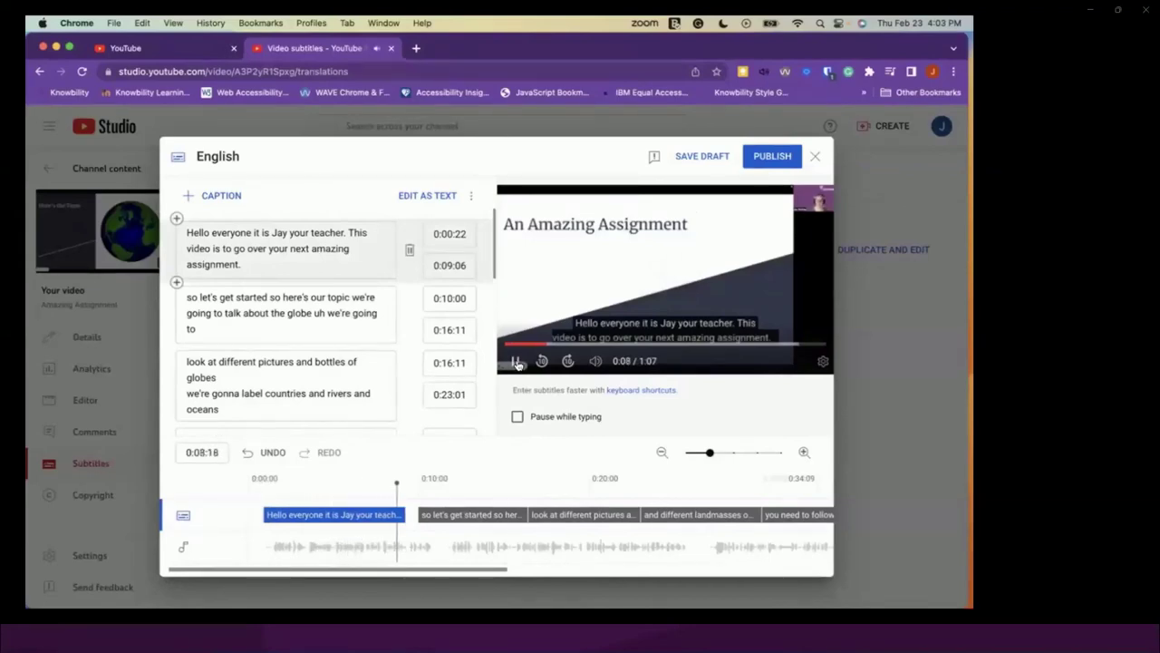
left_click(516, 361)
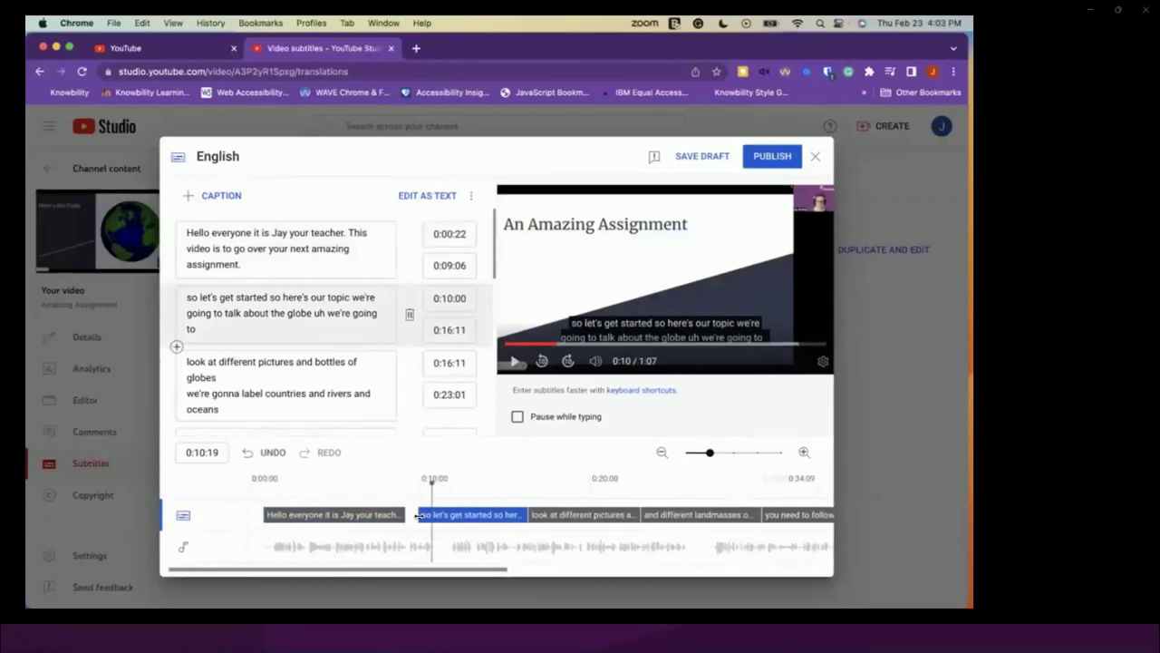
Set the second caption's start time to 0:09:10.
left_click(451, 297)
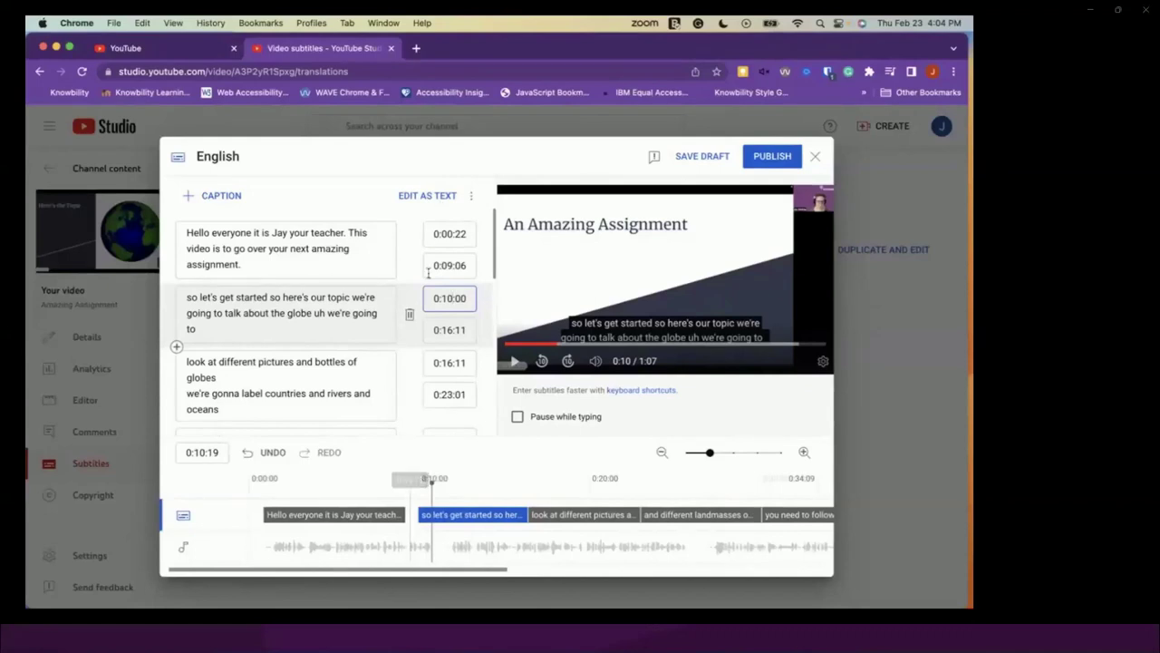
double_click(450, 298)
type("9")
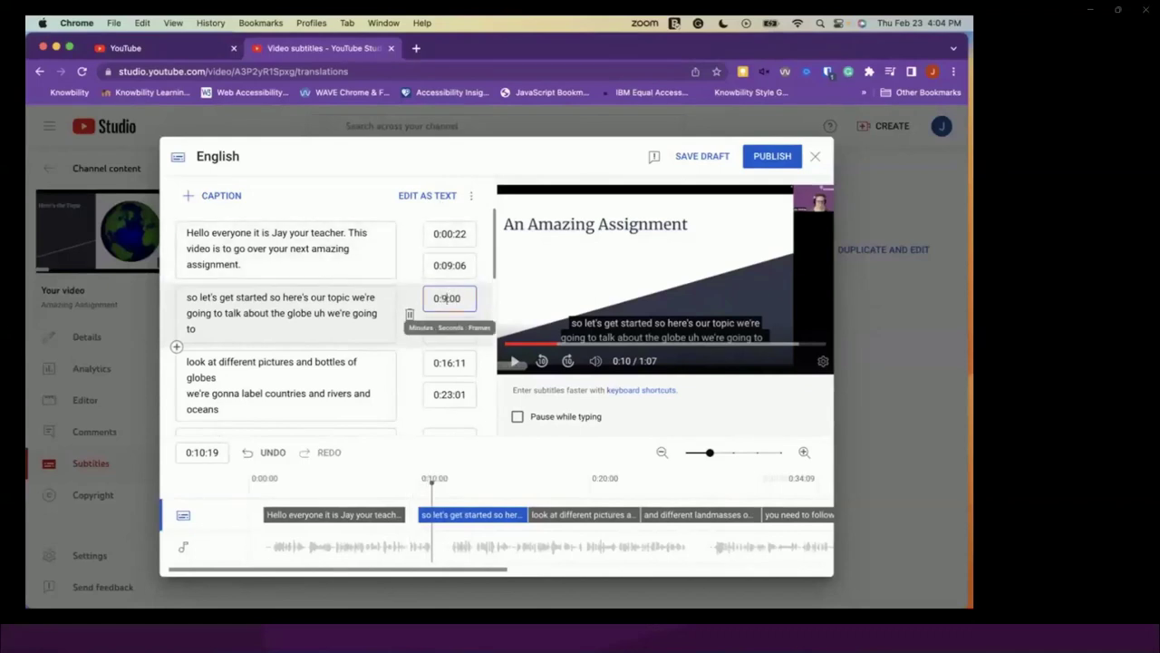
key("BackSpace")
type("09:1")
key("Tab")
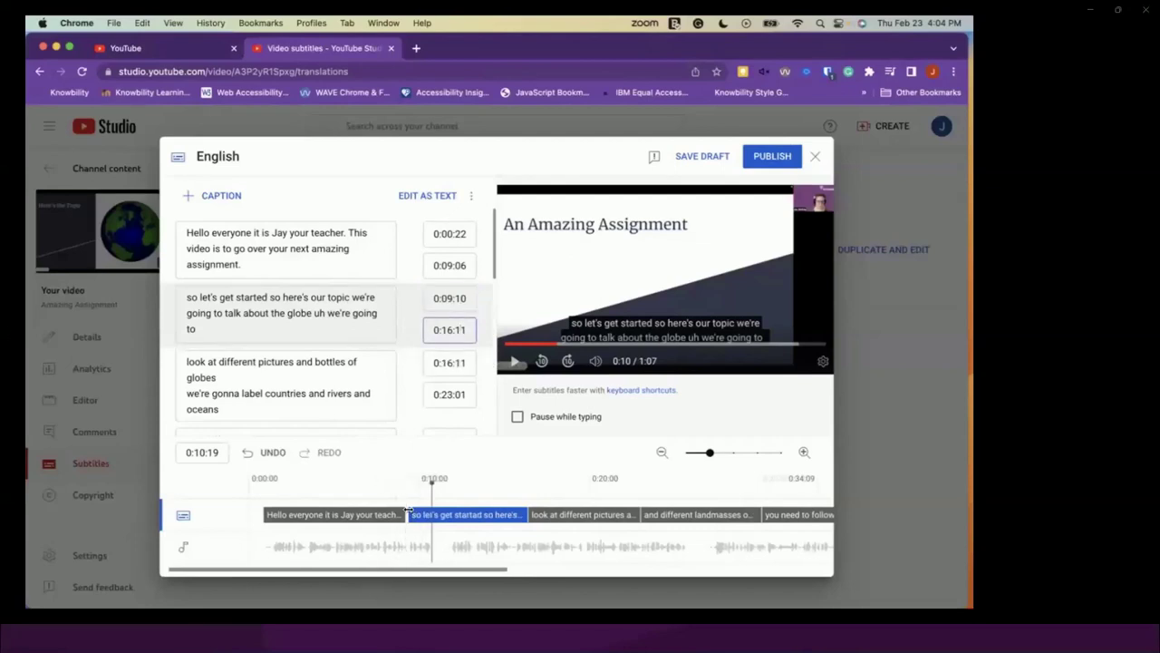
Play the video from the second caption's start to check its timing against the speech.
left_click(410, 488)
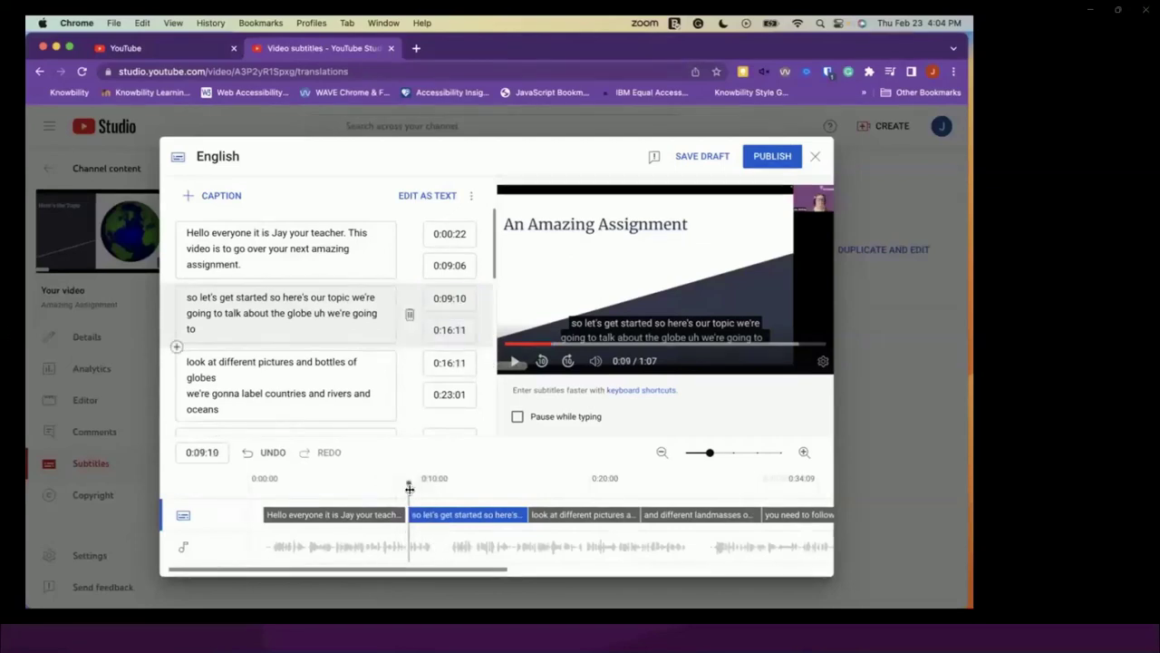
left_click(515, 362)
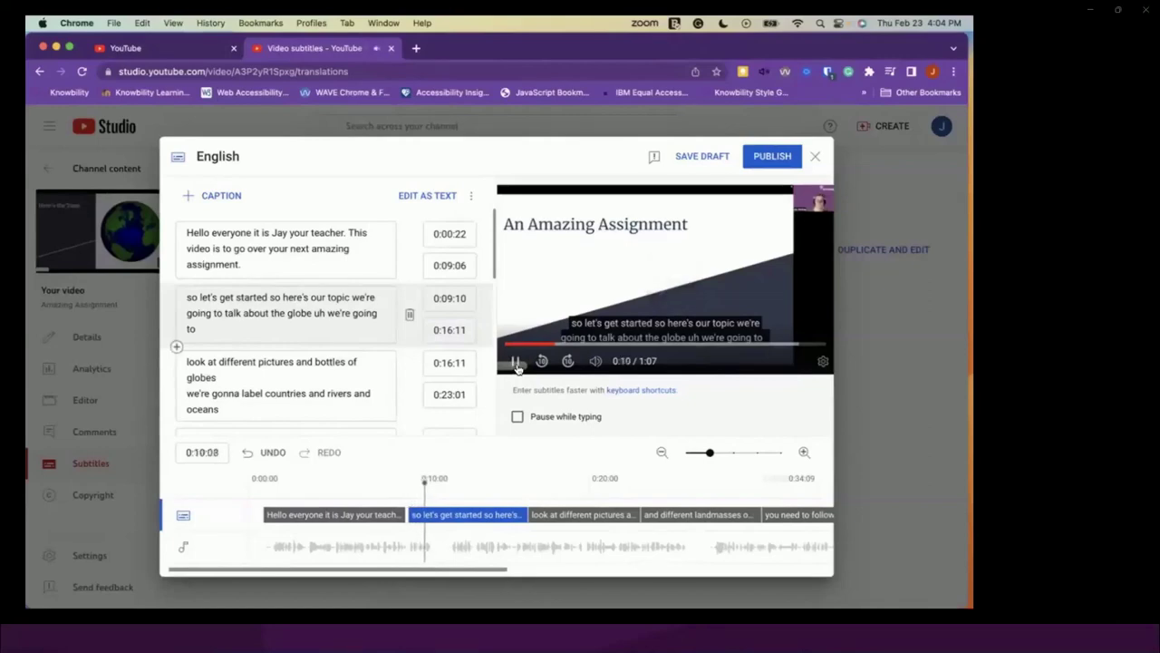
left_click(515, 362)
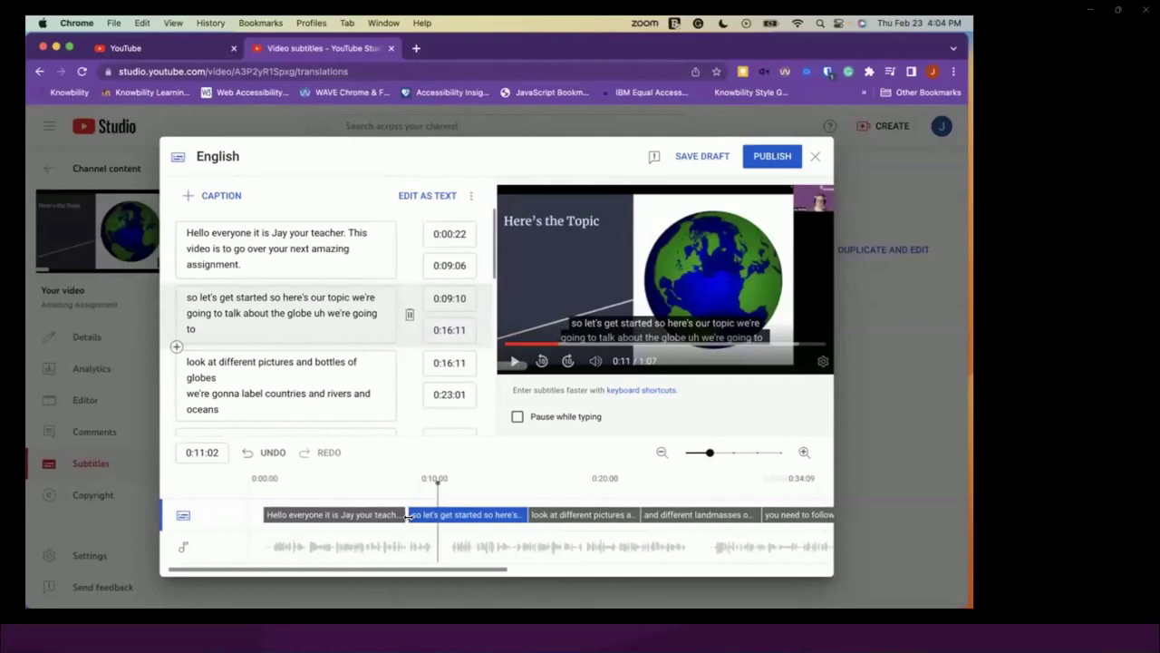
mouse_move(408, 515)
left_mouse_down()
mouse_move(462, 514)
mouse_move(409, 515)
left_mouse_up()
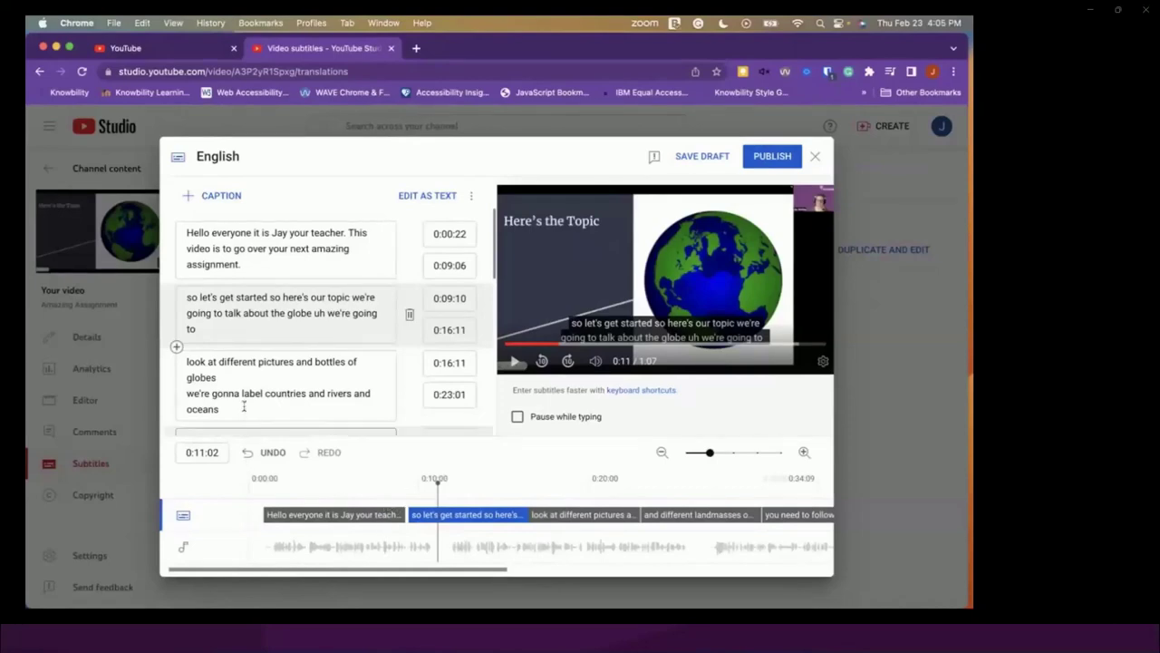
Capitalize the opening "So" of the second caption, add a period after "started" and capitalize the following "So".
left_click(201, 307)
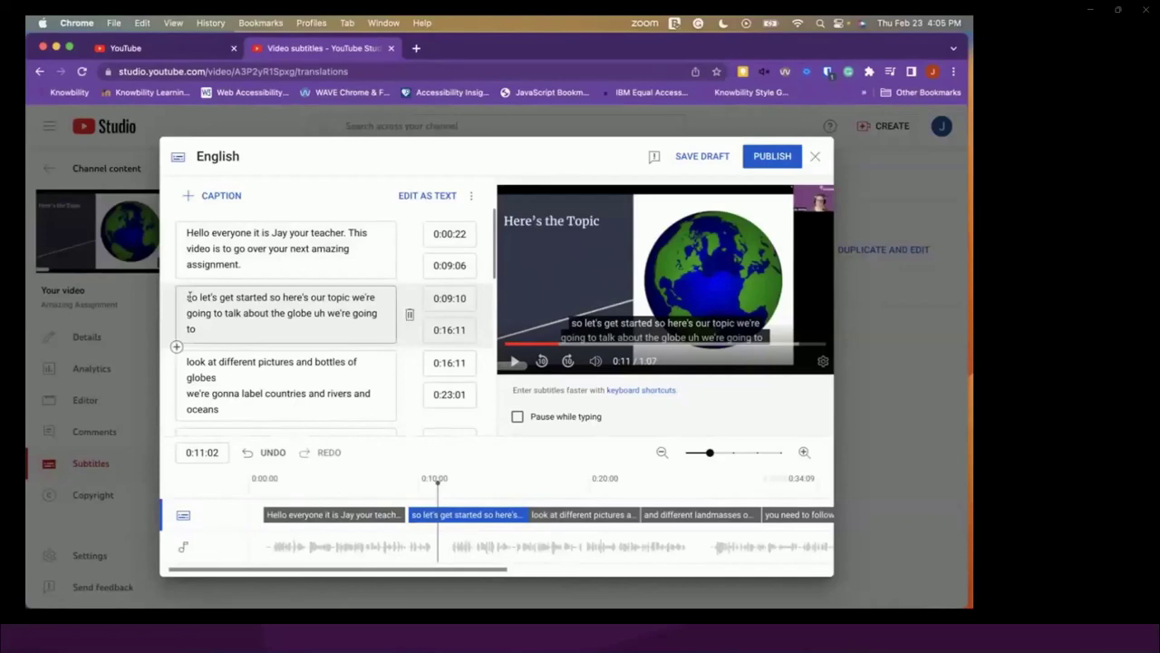
left_click(187, 298)
key("Delete")
type("S")
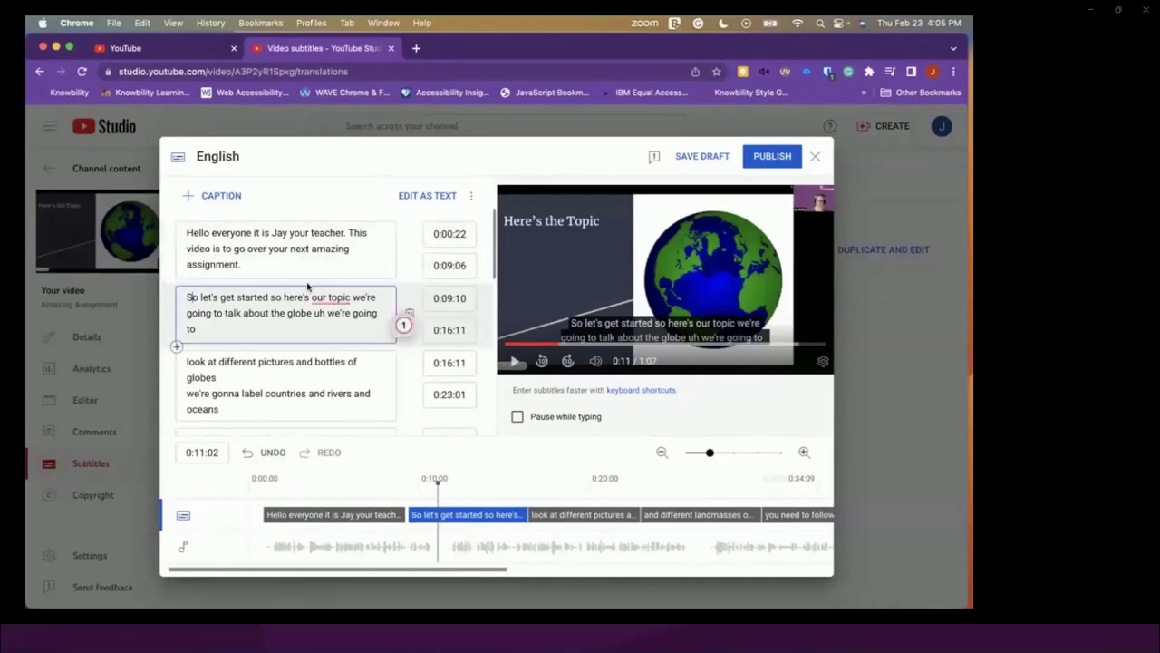
left_click(270, 299)
type(".")
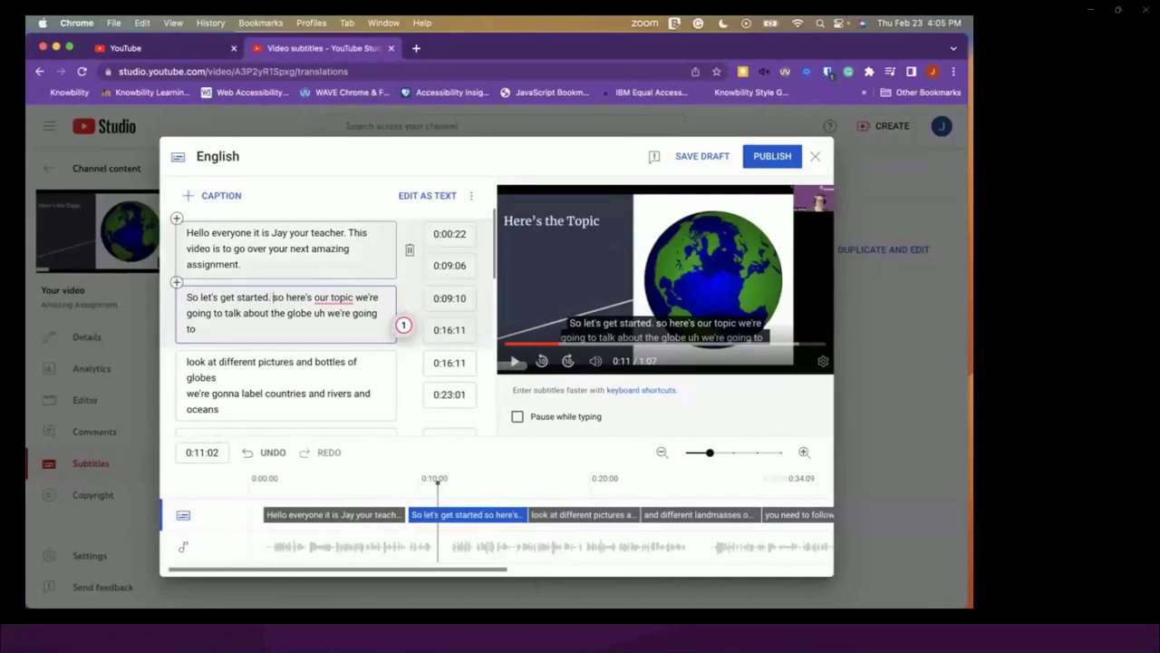
left_click(275, 297)
key("Delete")
type("S")
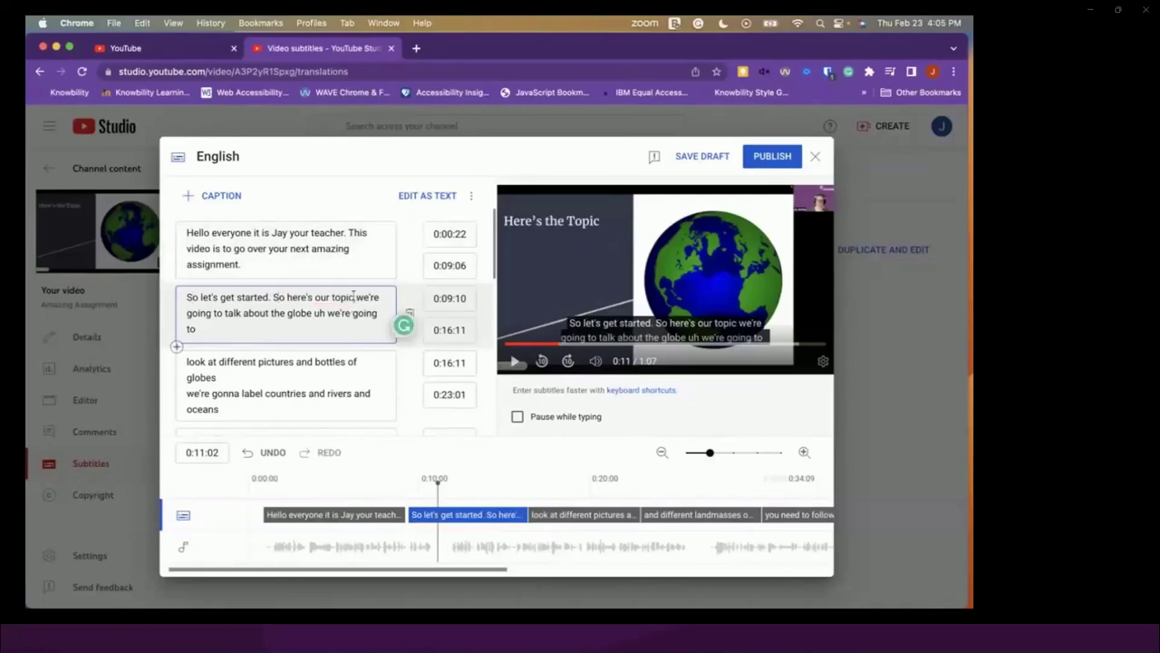
Add a period after "topic" in the second caption and capitalize the following "We're".
left_click(355, 298)
type(".")
left_click(361, 298)
key("Delete")
type("W")
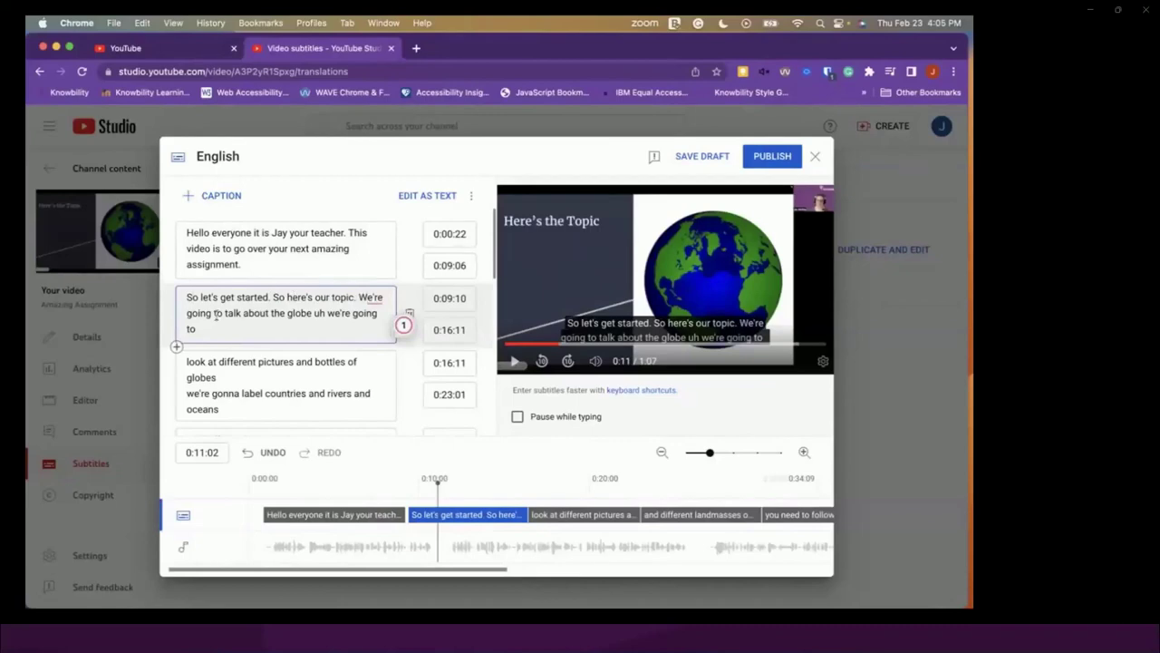
Add a period after "globe" in the second caption, replacing "uh we're" with "We're" as the start of a new sentence.
left_click(312, 312)
type(".")
left_click(329, 313)
key("Delete")
key("BackSpace")
key("BackSpace")
key("BackSpace")
type("W")
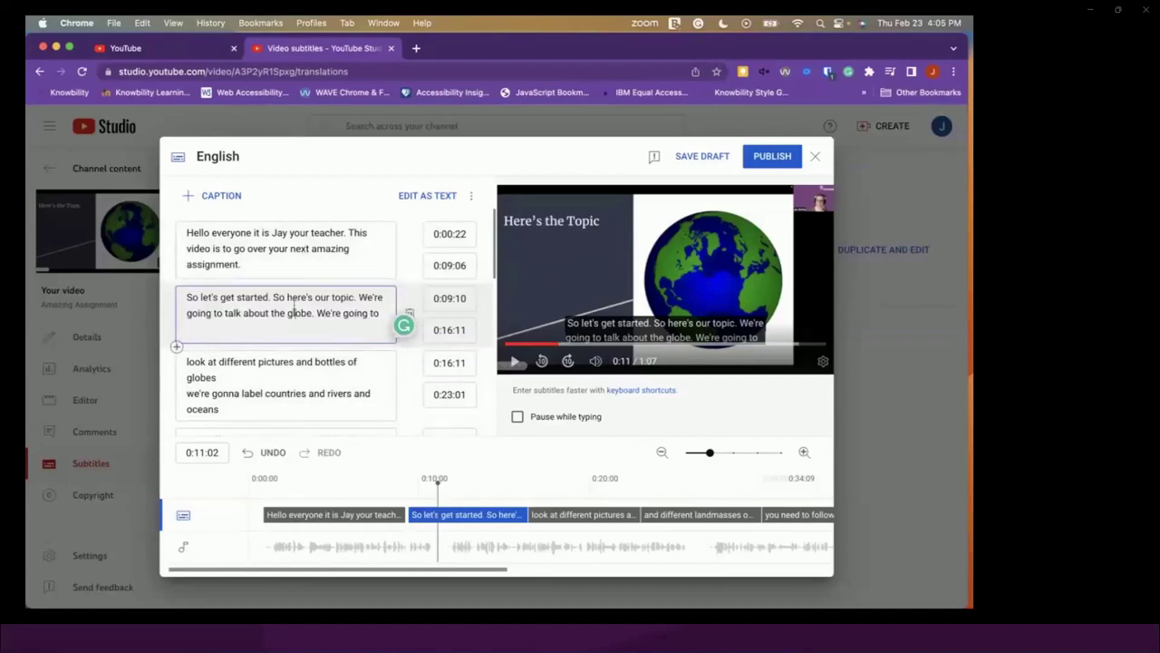
Correct the third caption to read "look at different pictures and models of globes. We're gonna label countries and rivers and oceans".
left_click(240, 243)
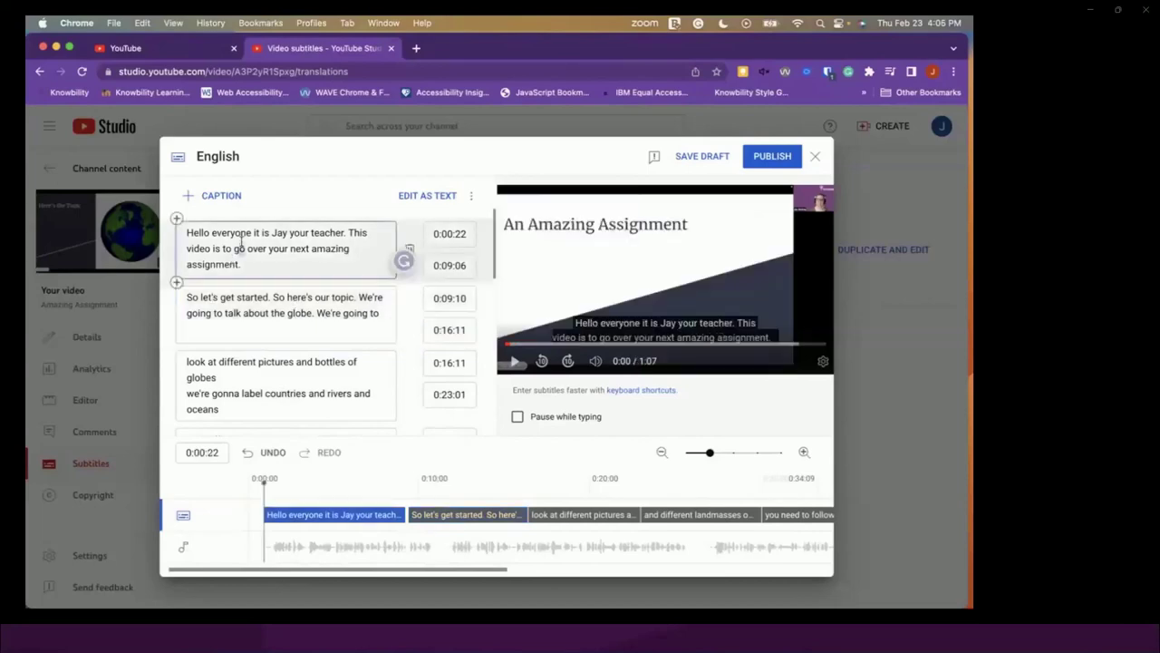
left_click(256, 297)
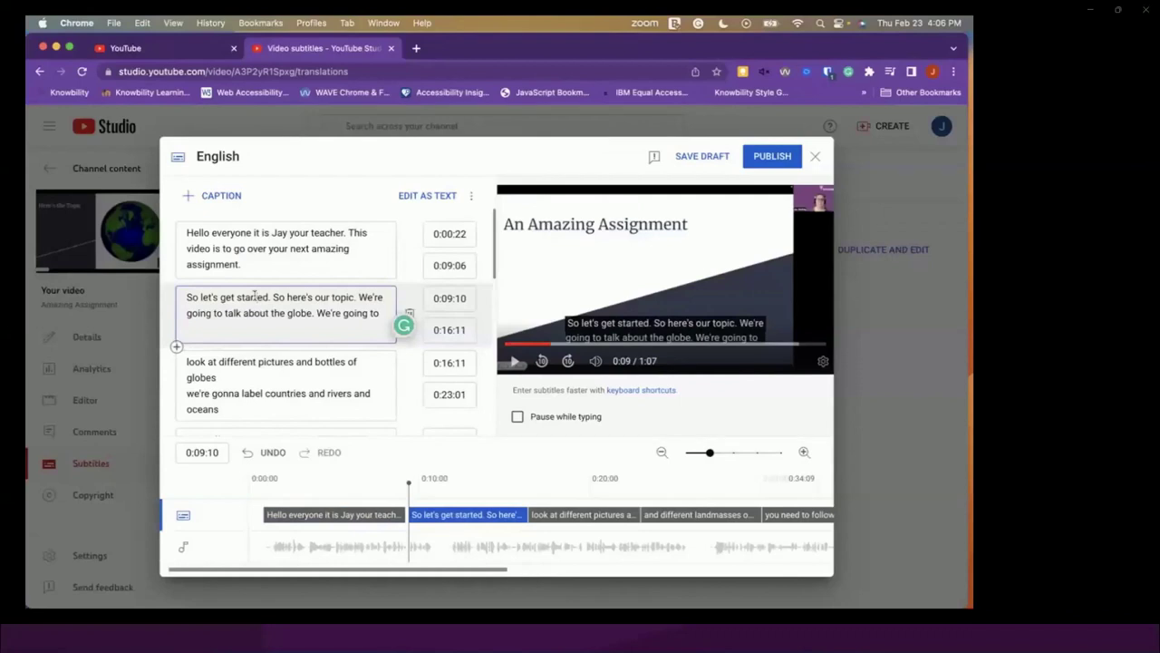
left_click(240, 378)
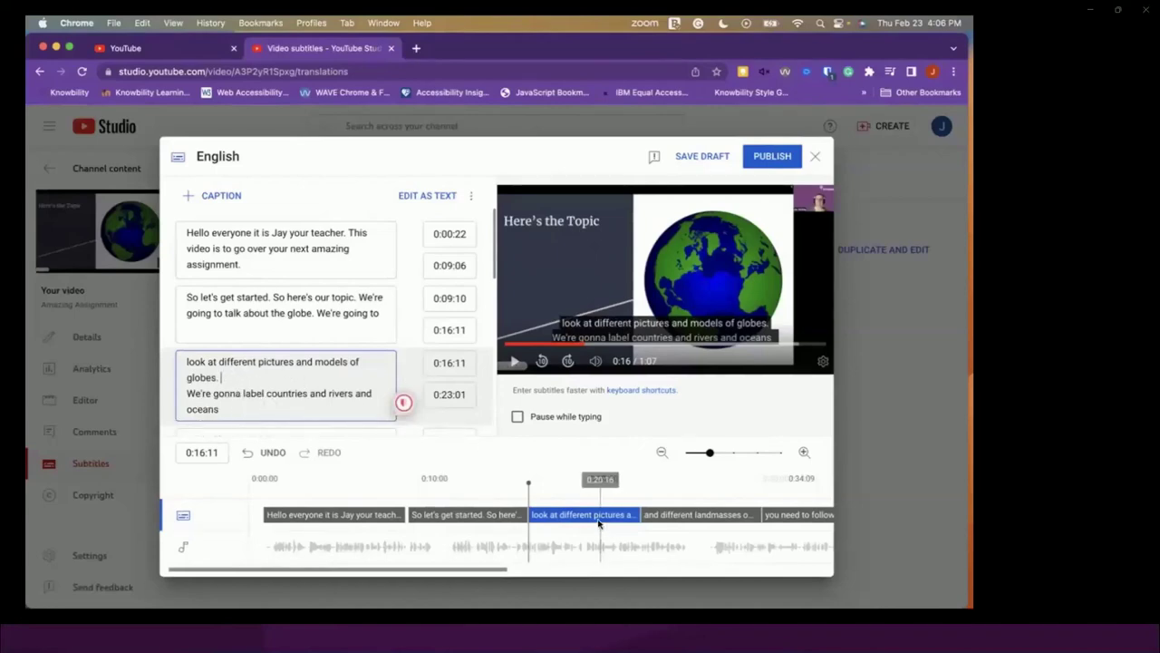
Move the boundary between the third and fourth captions on the timeline to 0:22:14.
left_click_drag(639, 516, 628, 514)
left_click(648, 514)
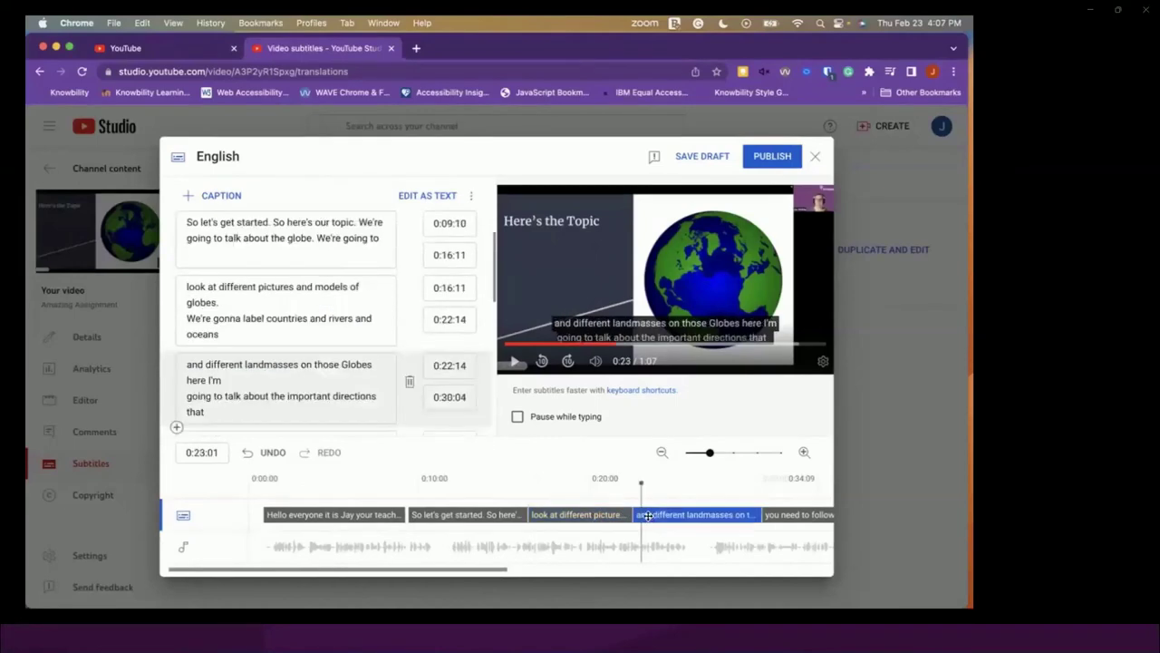
left_click(625, 515)
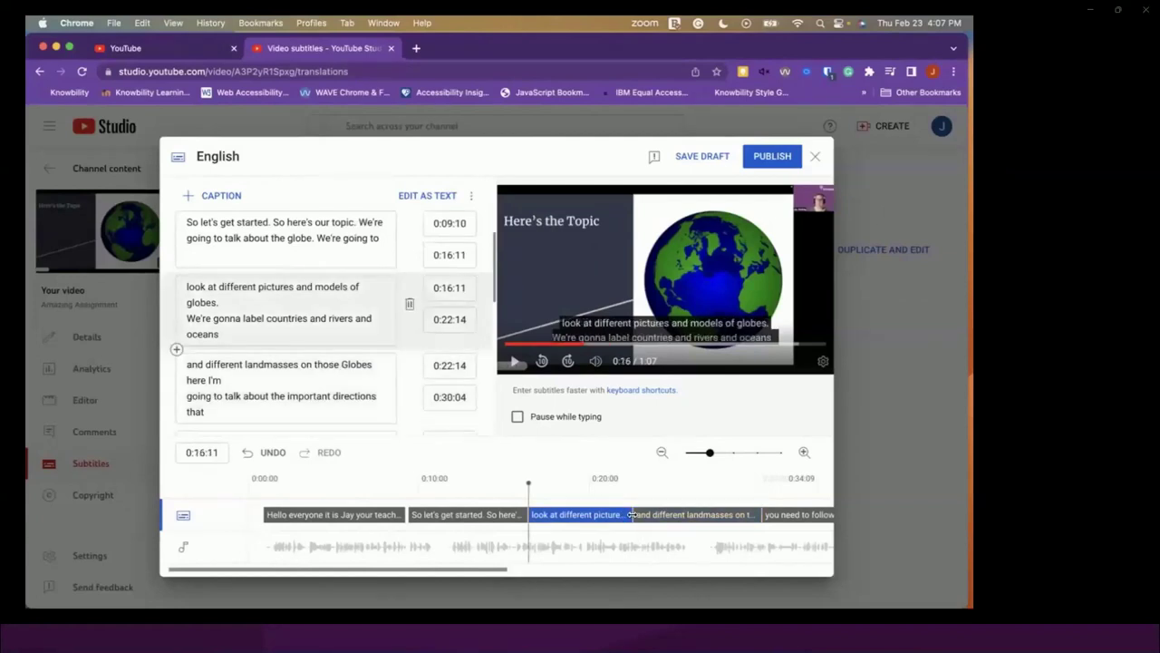
Shorten the third caption to end at 0:19:04 and split it before "We're gonna label countries" into two captions.
left_click_drag(628, 514, 574, 513)
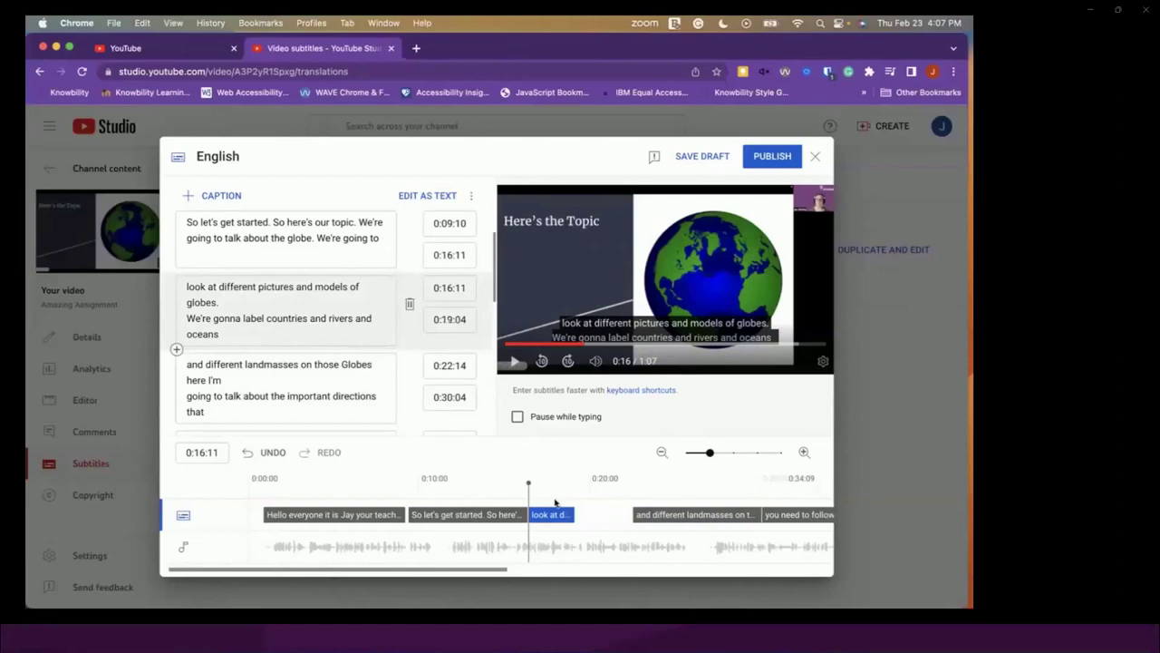
left_click(513, 362)
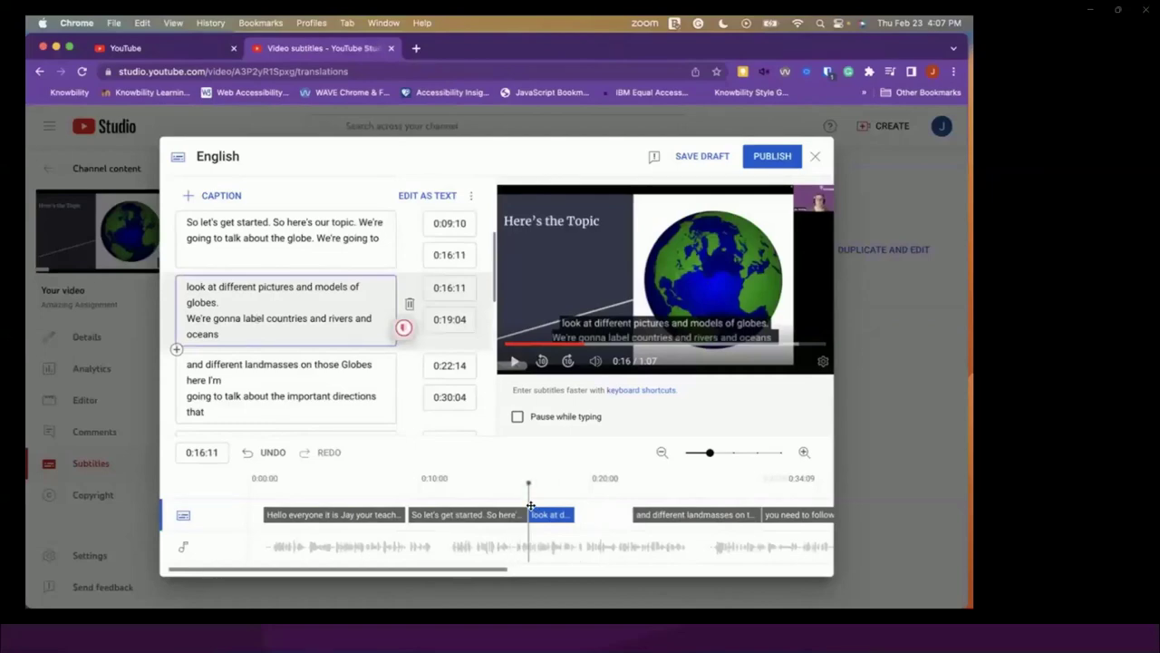
left_click(222, 305)
key("Return")
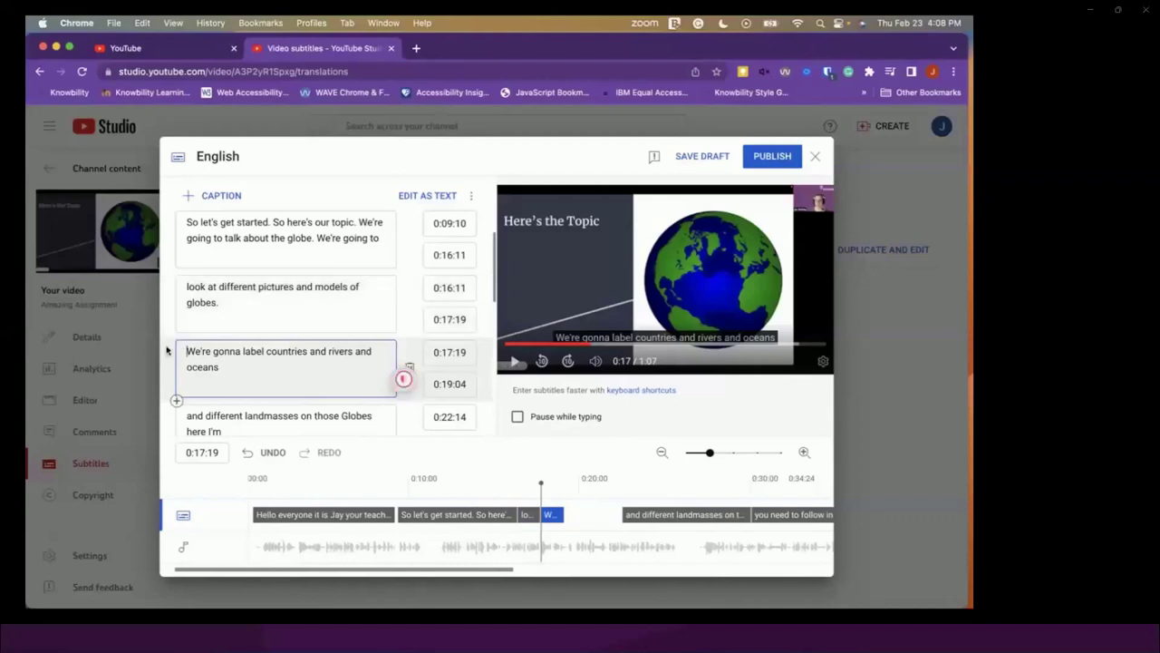
Retime the two split captions to meet at 0:18:16, with "We're gonna label countries and rivers and oceans" ending at 0:22:09.
left_click(558, 515)
left_click_drag(559, 517, 614, 518)
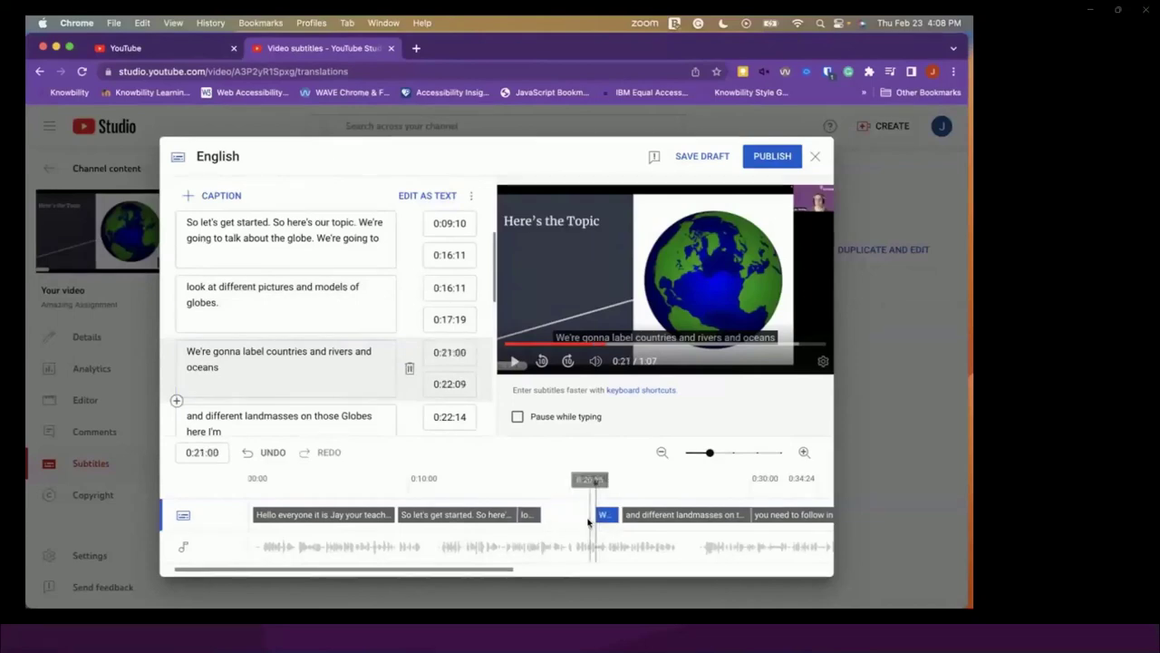
left_click(537, 515)
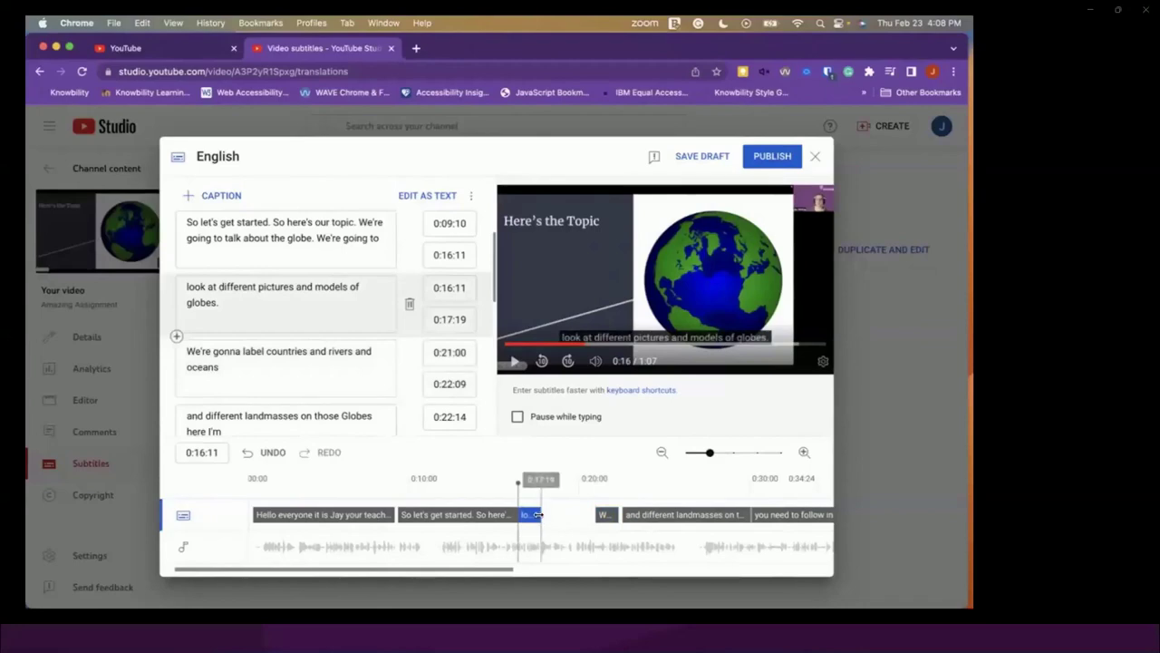
mouse_move(544, 515)
left_mouse_down()
mouse_move(575, 514)
mouse_move(566, 508)
left_mouse_up()
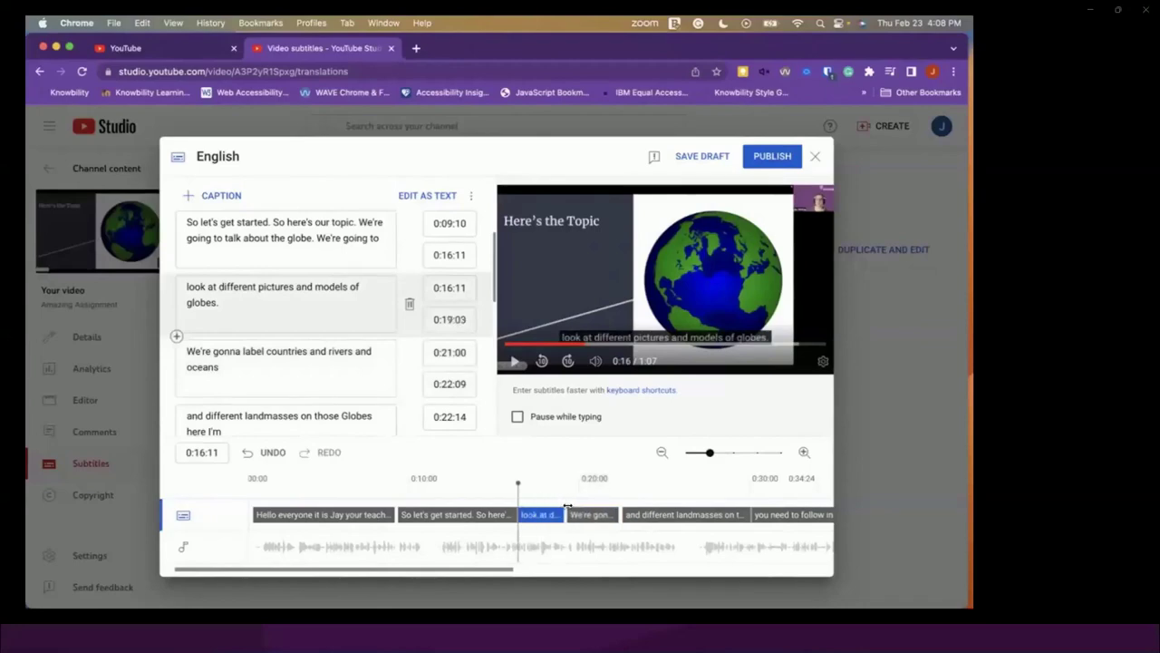
left_click(563, 508)
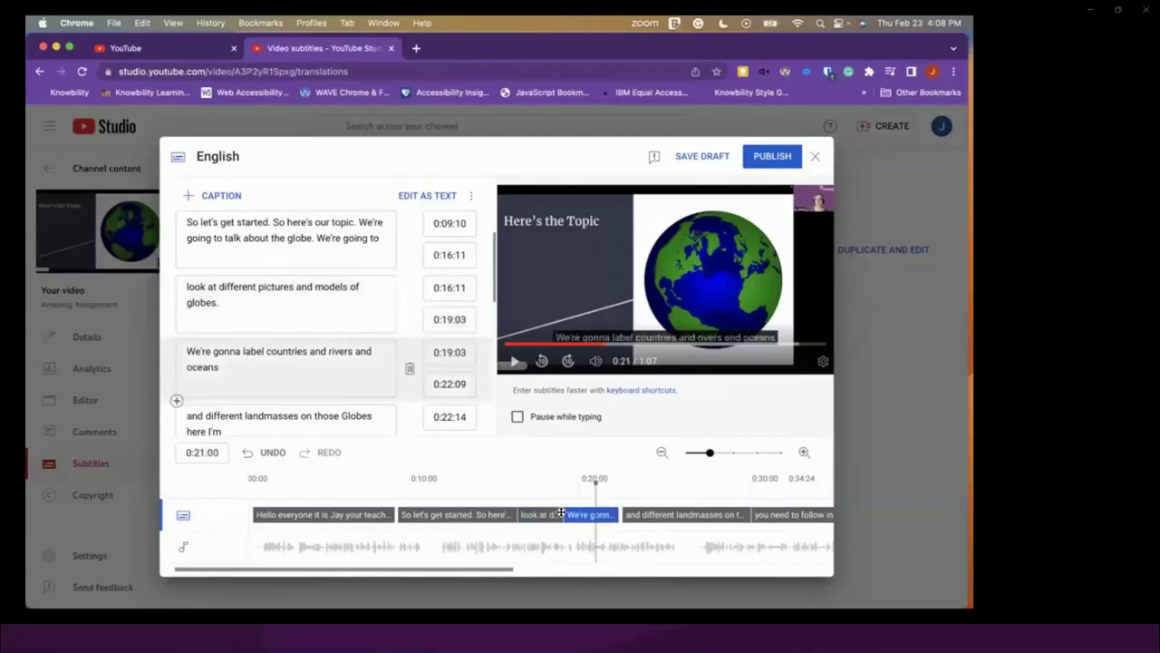
left_click_drag(562, 514, 554, 514)
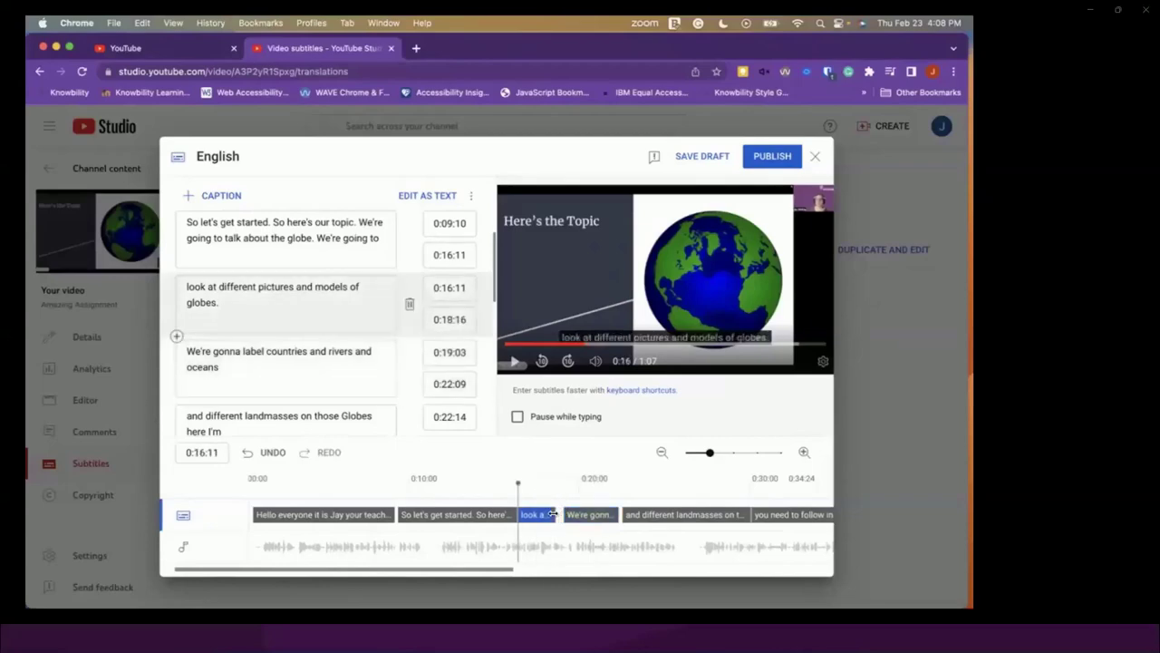
left_click(562, 514)
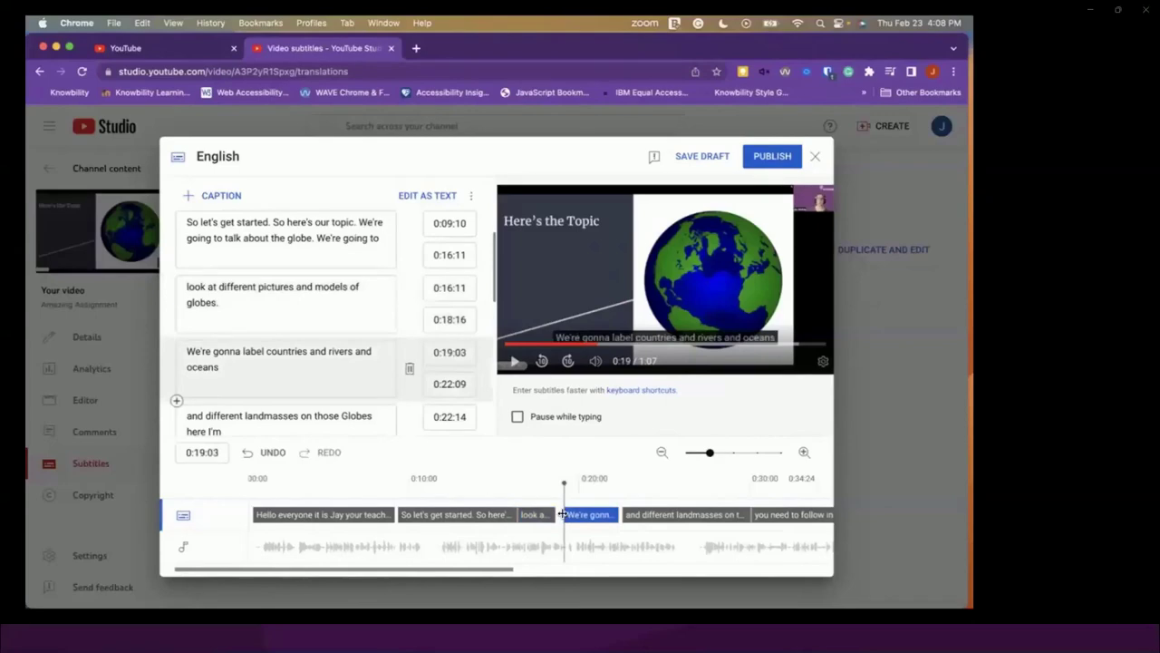
left_click_drag(560, 514, 554, 514)
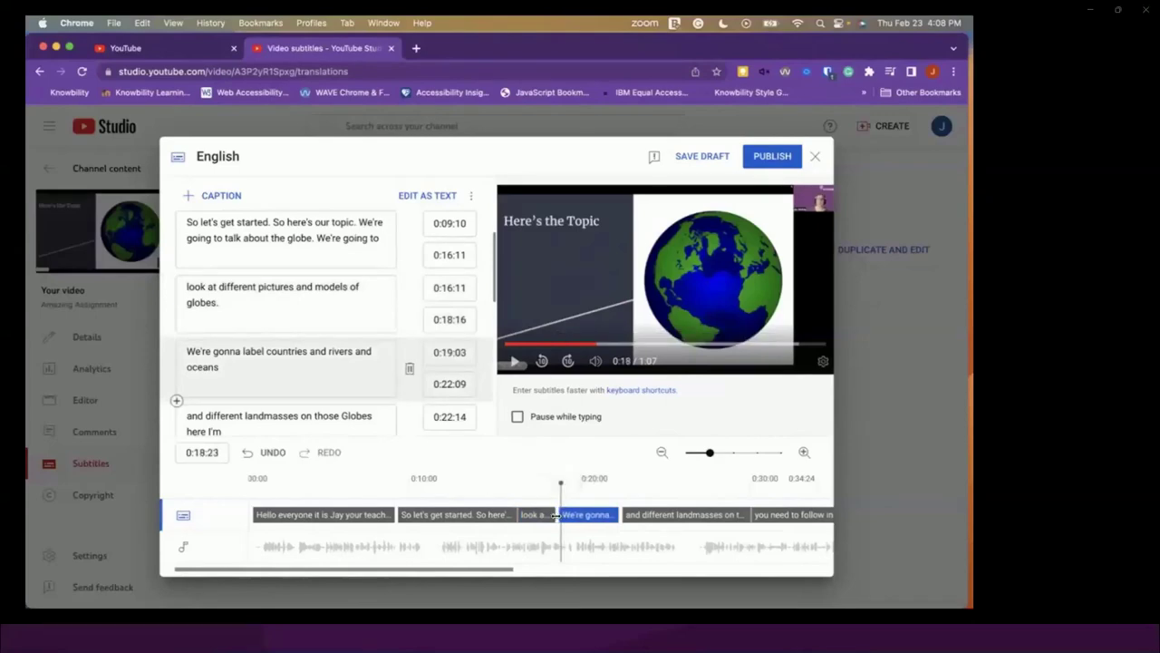
Play back the retimed captions and extend "We're gonna label countries and rivers and oceans" to meet the following caption at 0:23:07.
left_click(515, 480)
left_click(515, 361)
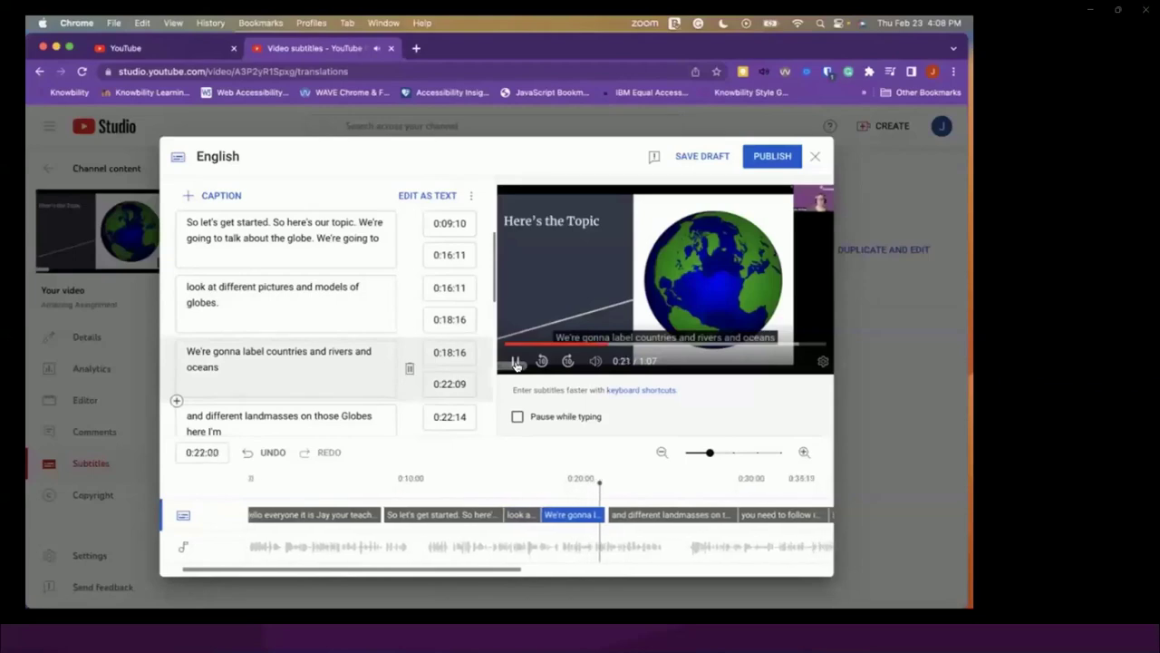
left_click(515, 361)
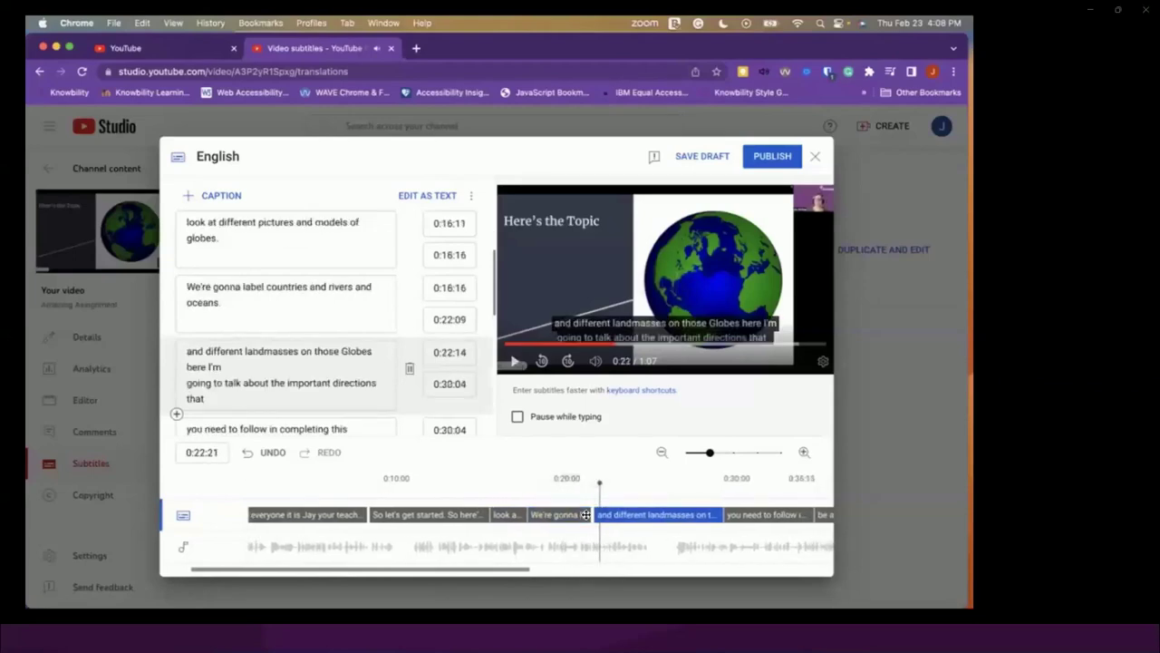
left_click_drag(592, 514, 604, 514)
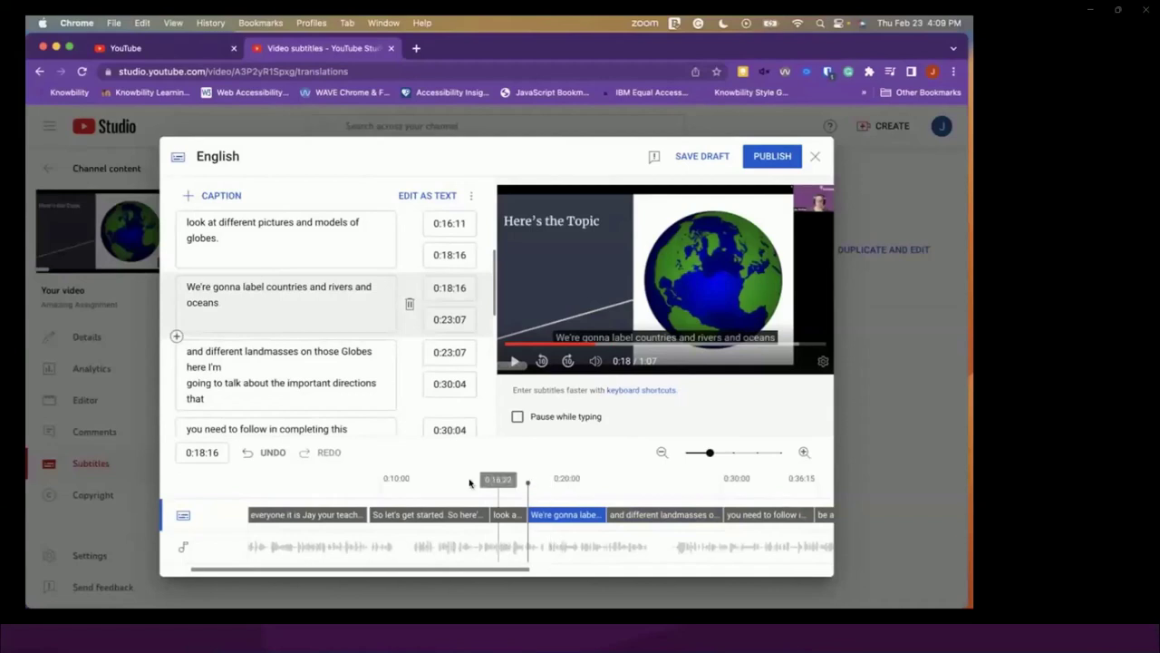
Switch the captions to continuous text editing, add a period after "those Globes" and capitalize "Here".
left_click(291, 305)
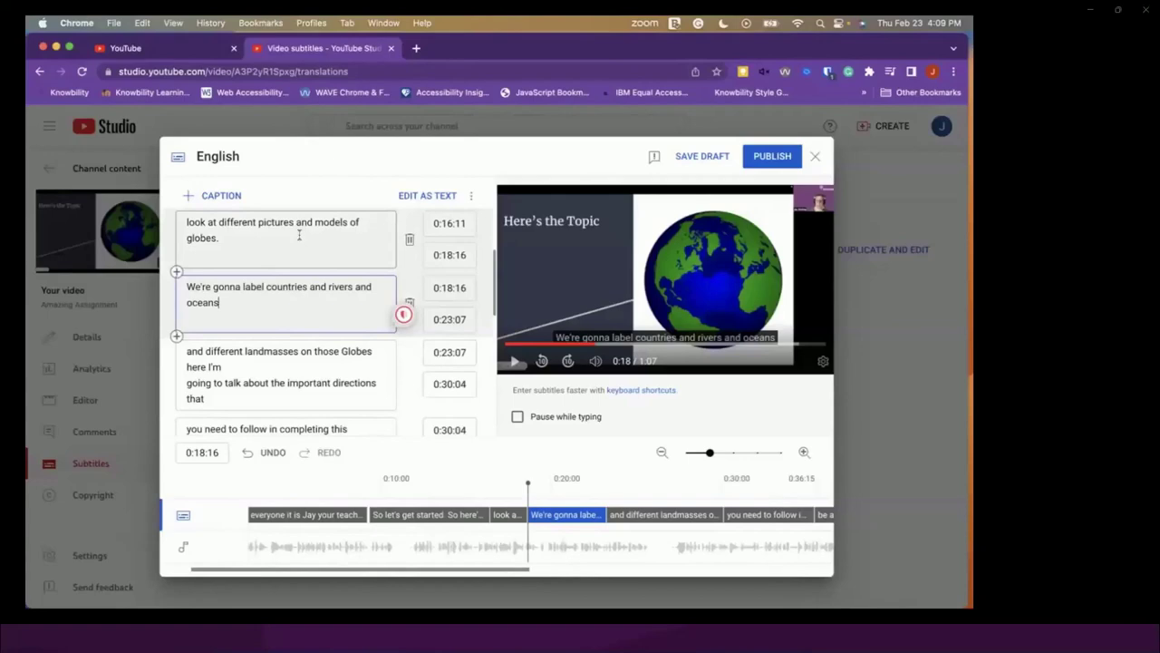
scroll(326, 344, "down", 2)
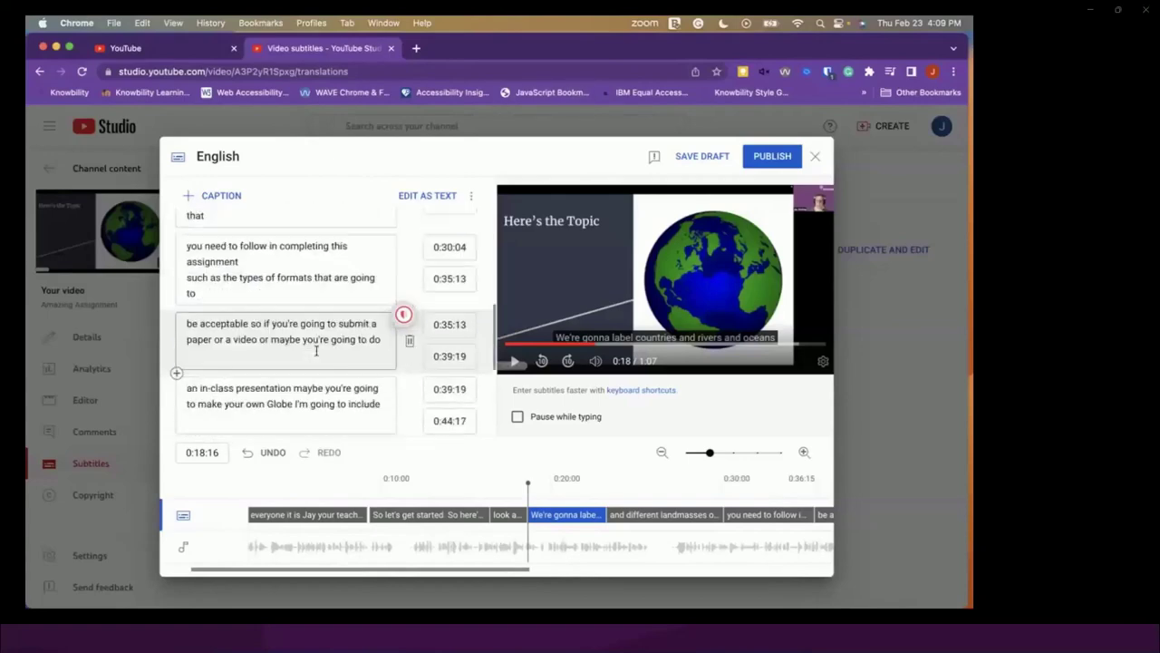
scroll(316, 349, "down", 3)
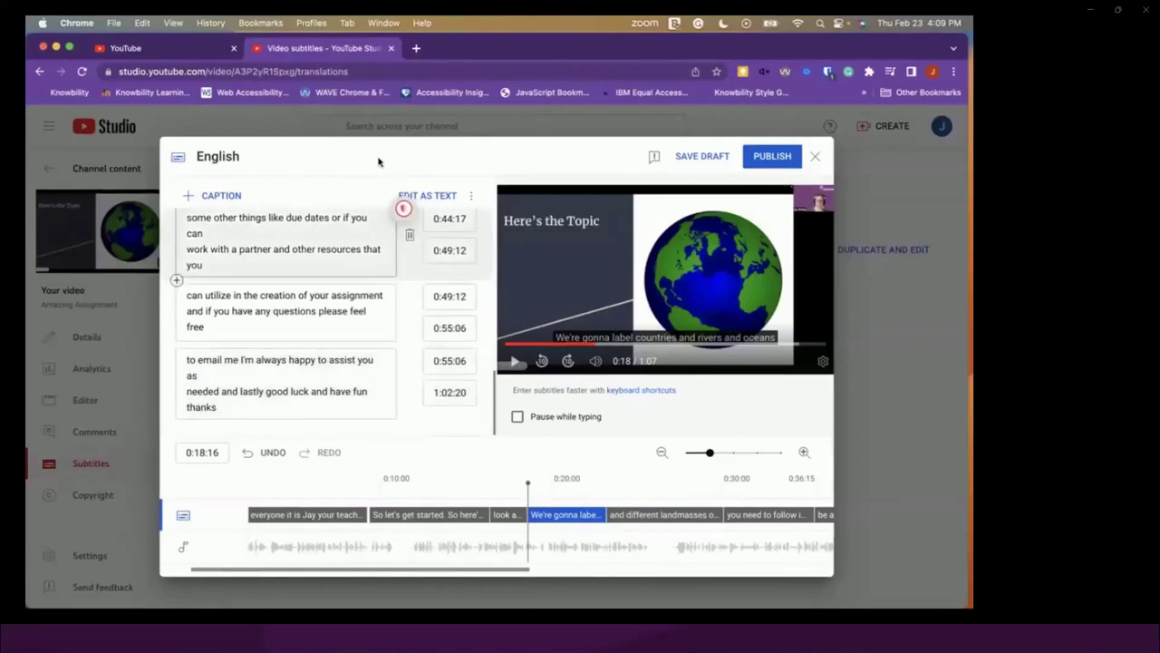
left_click(421, 197)
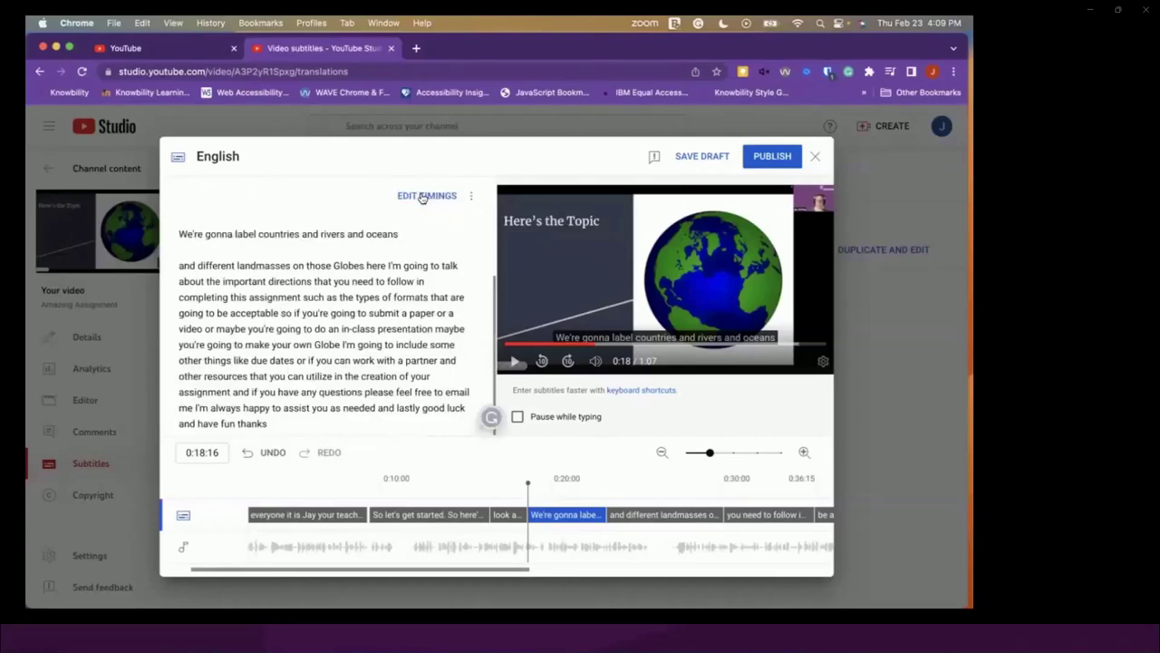
left_click(422, 198)
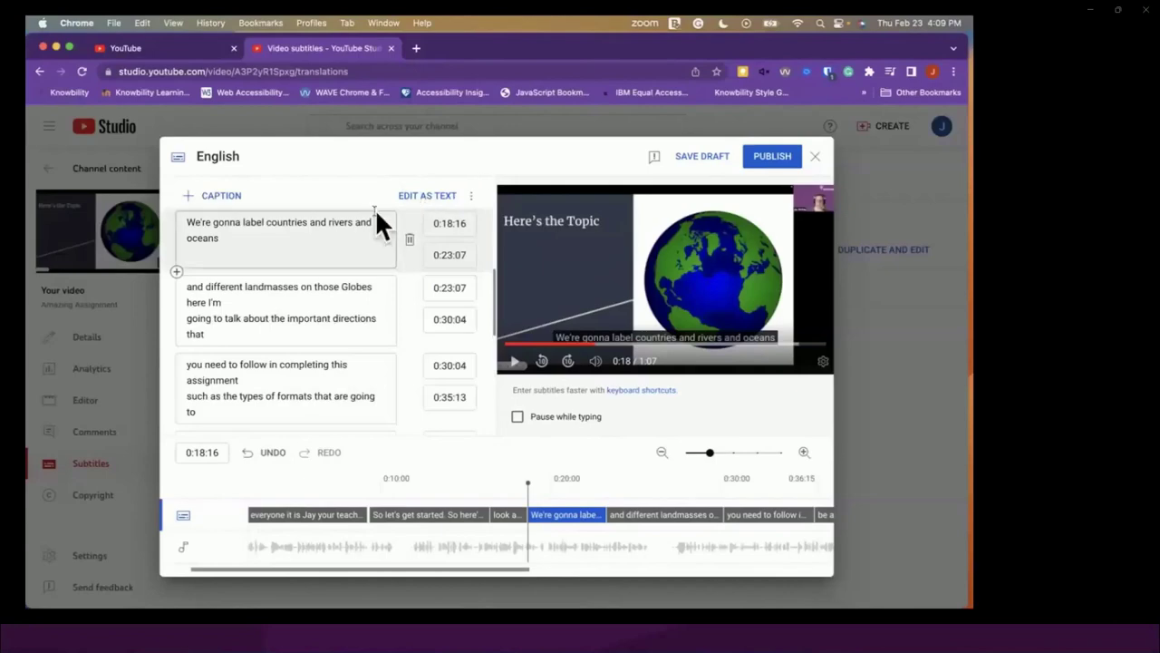
left_click(427, 196)
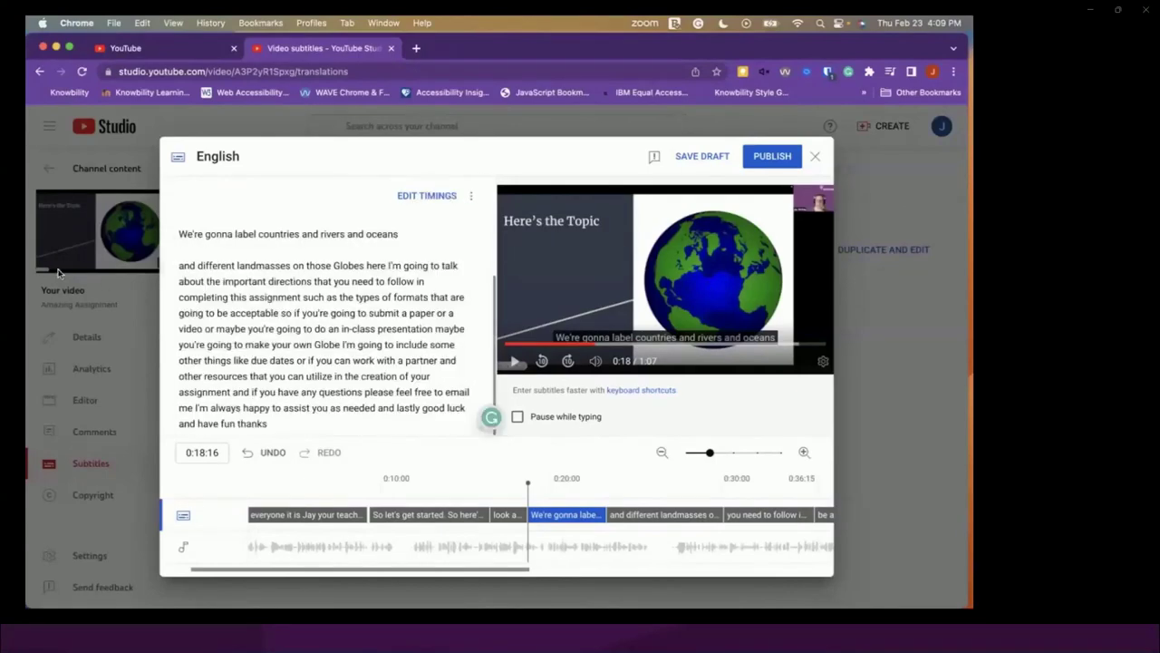
scroll(259, 384, "up", 3)
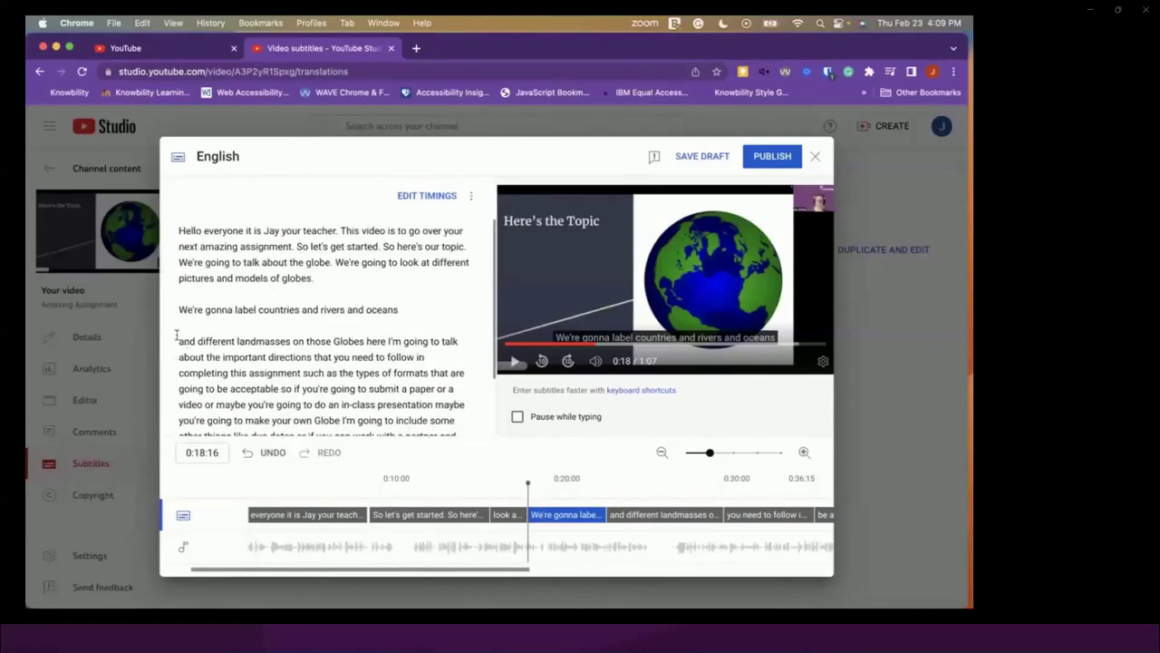
left_click(362, 341)
type(".")
left_click(371, 341)
key("BackSpace")
type("H")
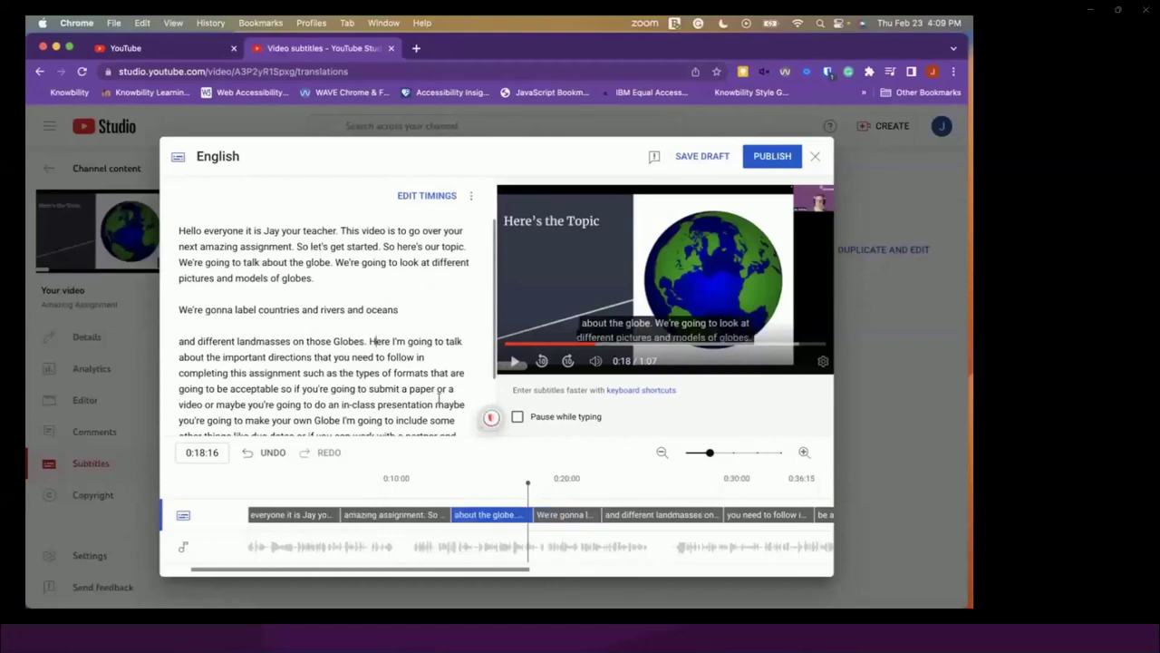
Add a comma after "completing this assignment" and a period after "acceptable", capitalizing the following "So".
left_click(378, 404)
left_click(300, 373)
type(",")
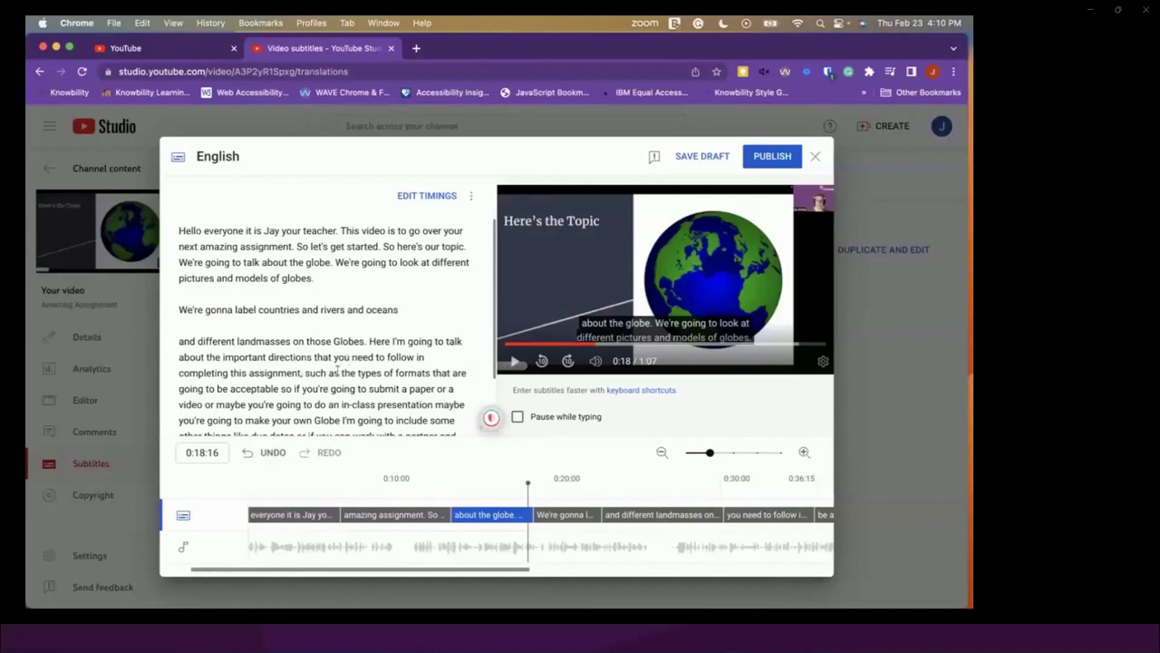
left_click(279, 389)
type(".")
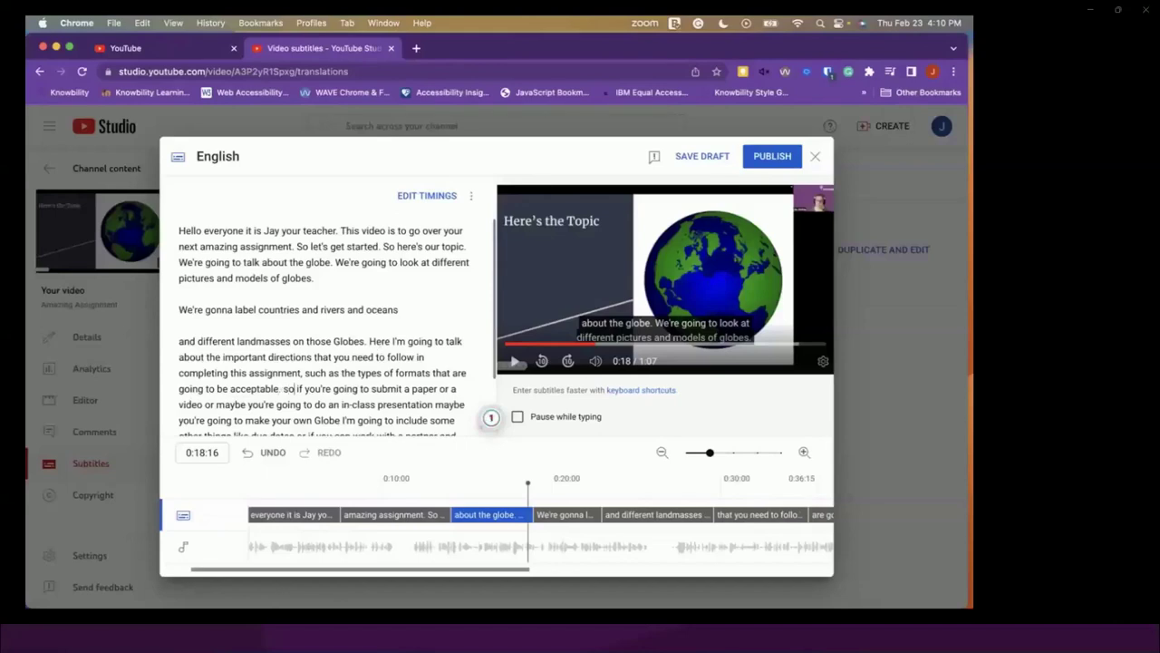
key("BackSpace")
type("S")
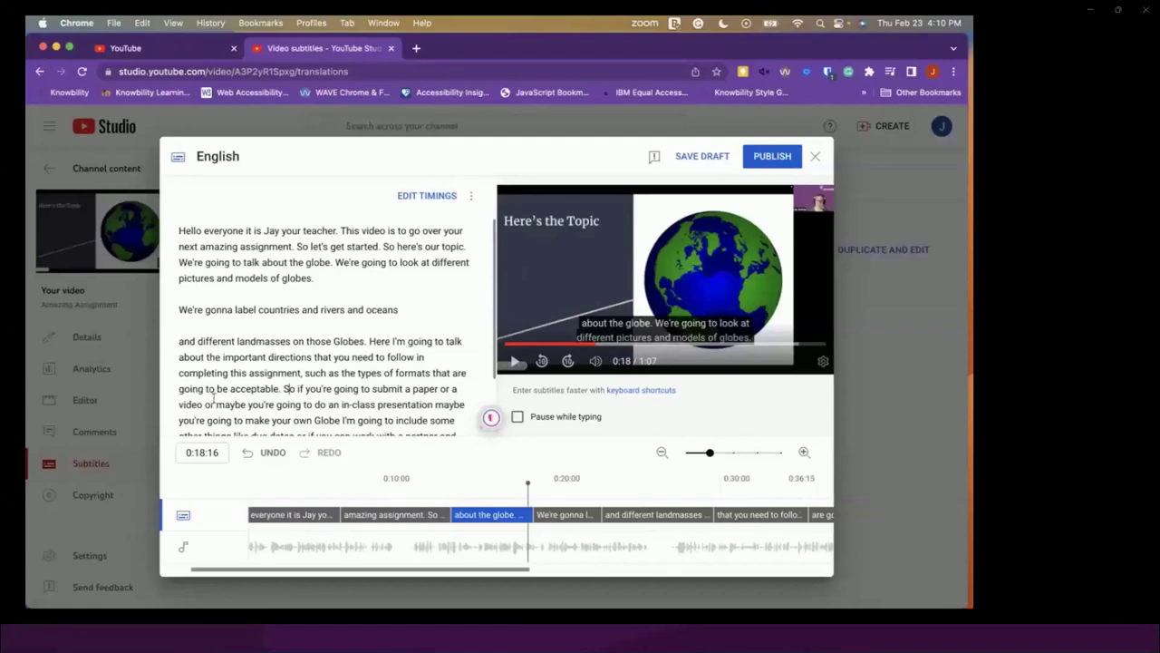
Select the entire caption text from the end to the beginning and return to editing the caption timings.
scroll(312, 380, "down", 2)
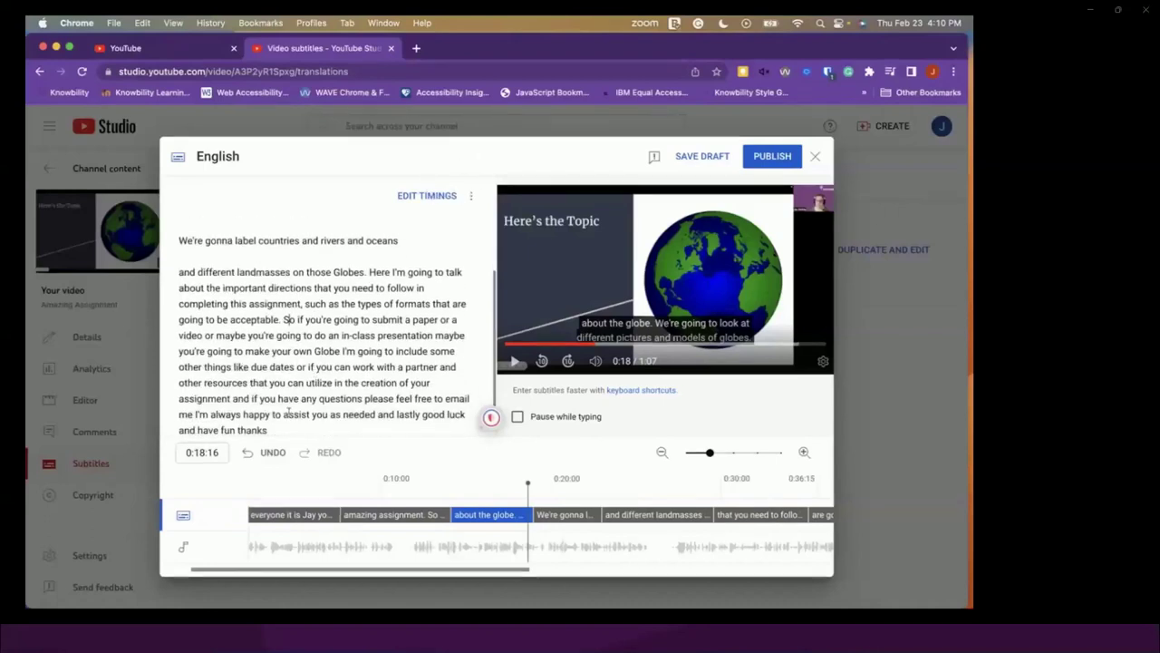
left_click(276, 428)
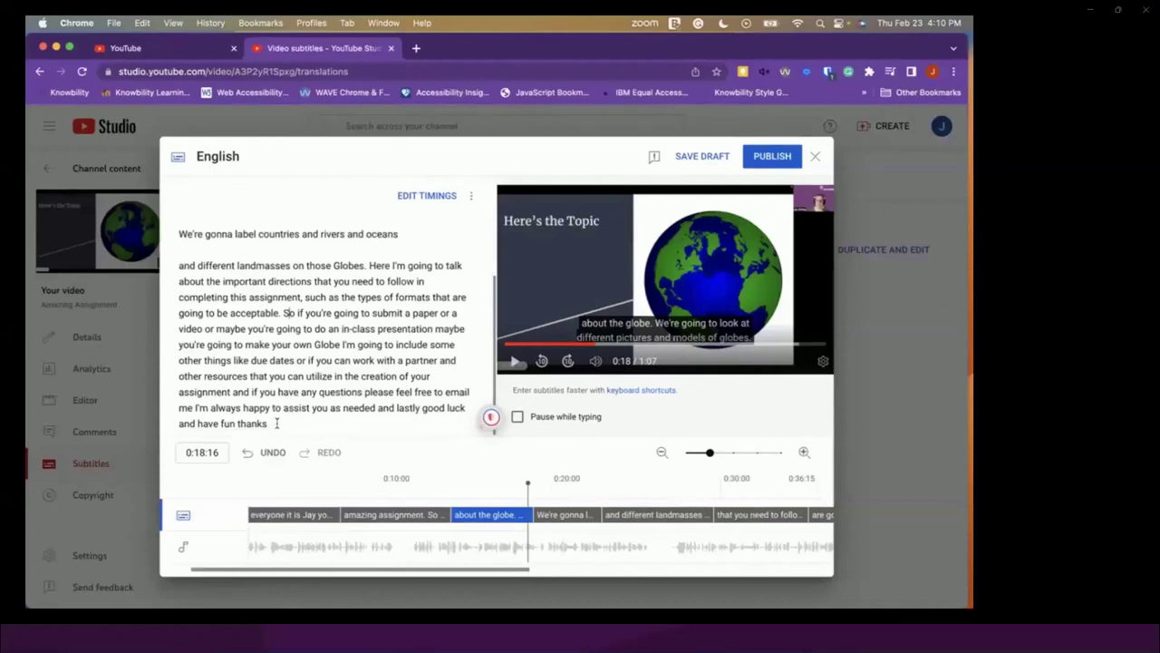
left_click_drag(276, 424, 111, 166)
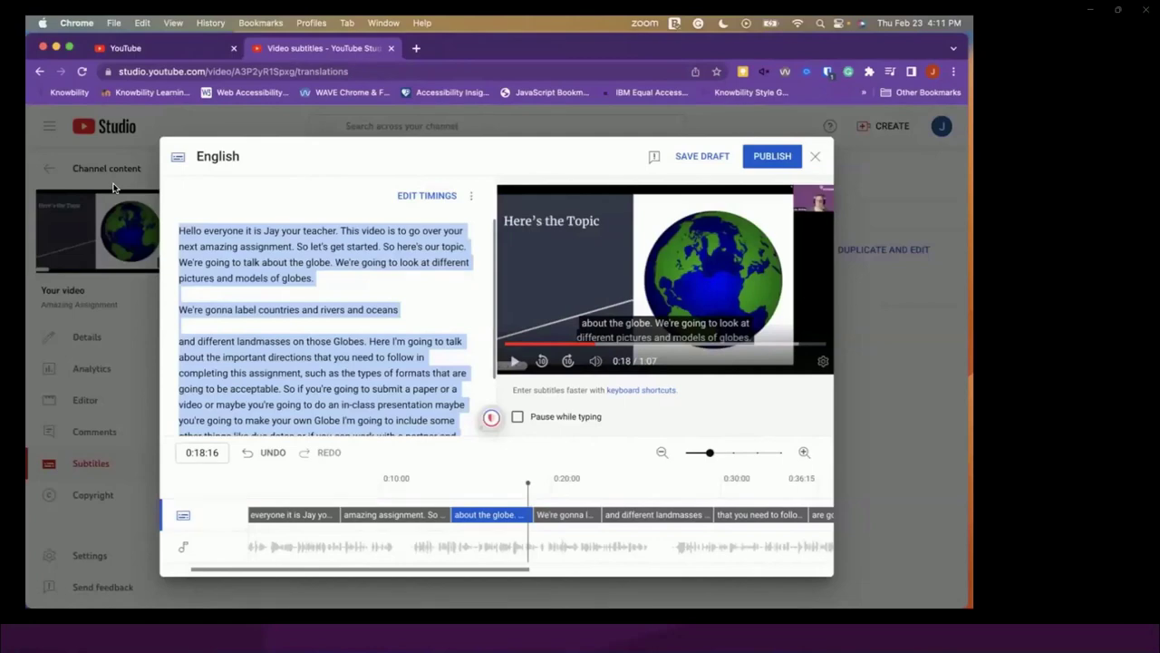
left_click(417, 196)
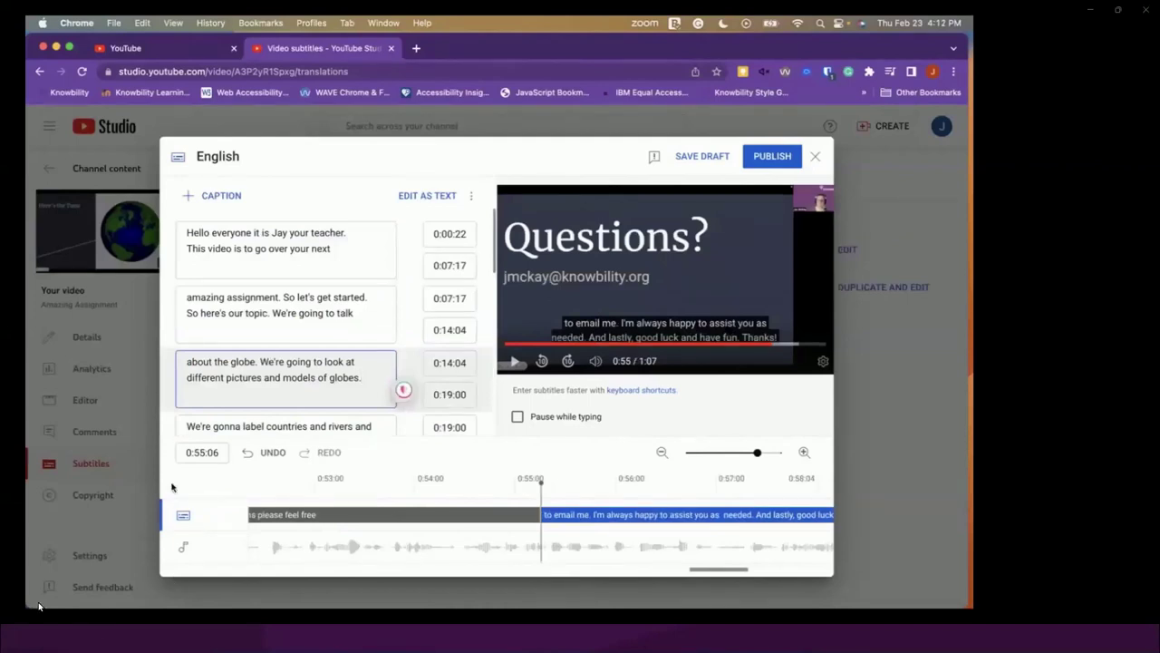
Set the preview video's playback speed to 2.
mouse_move(27, 564)
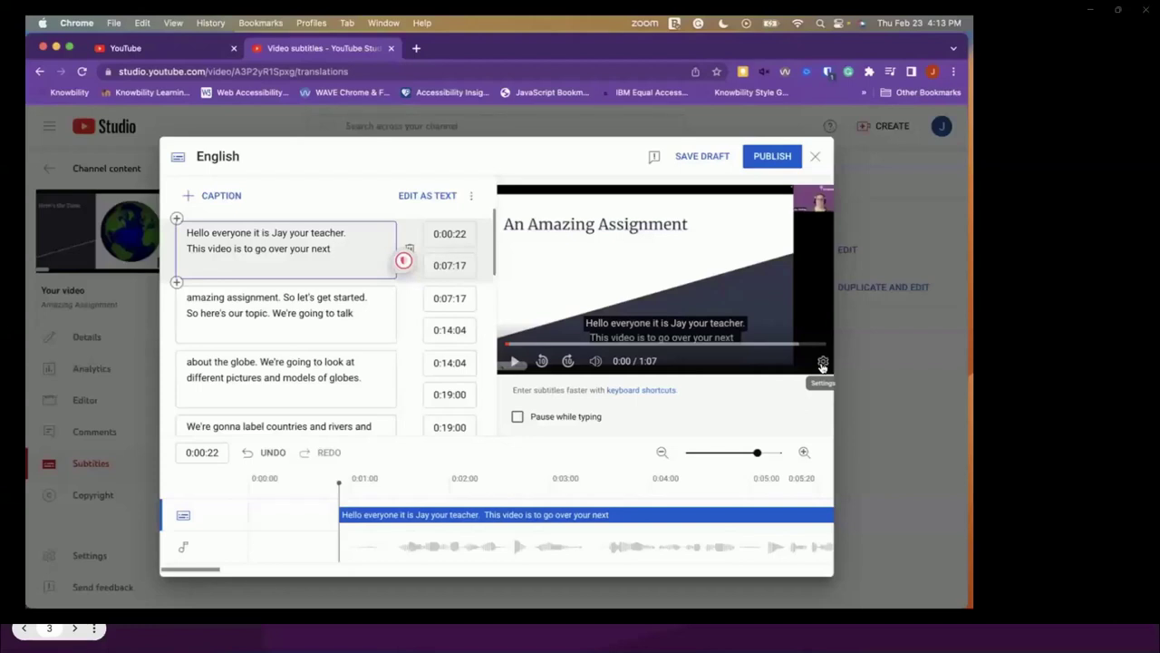
left_click(822, 364)
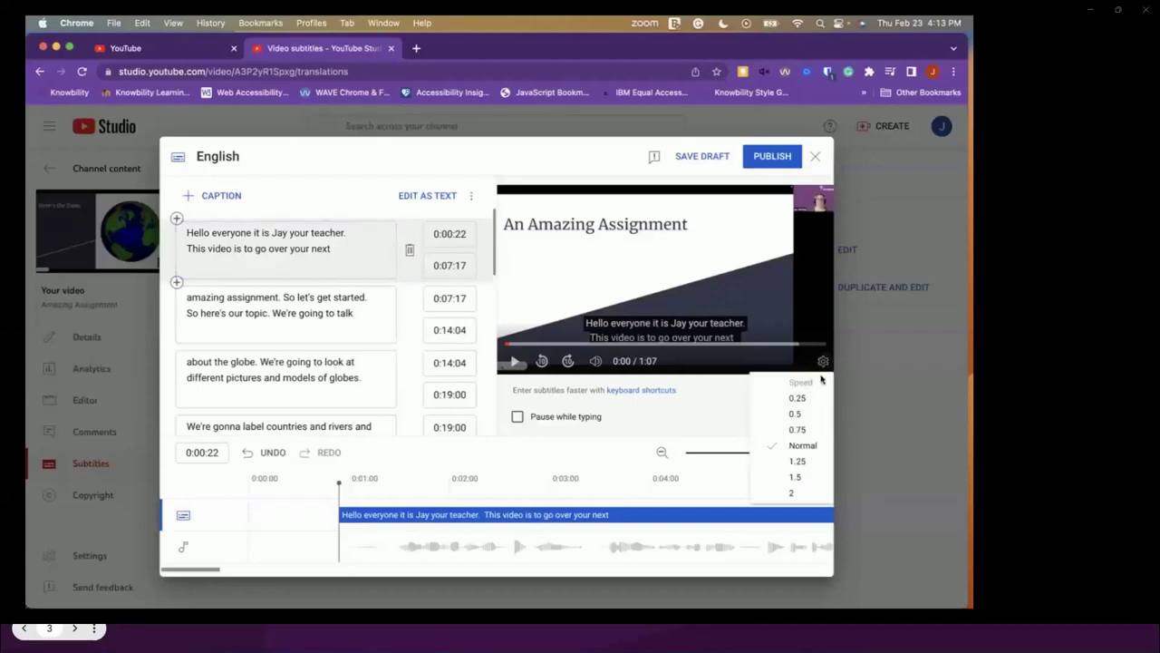
left_click(825, 361)
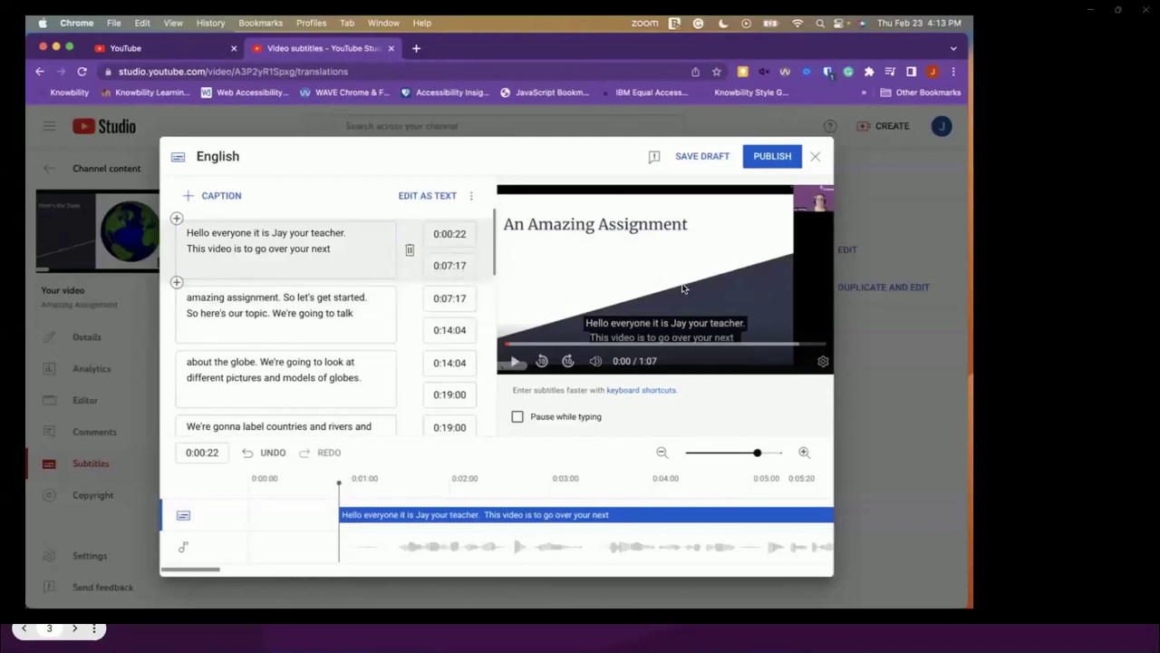
left_click(824, 362)
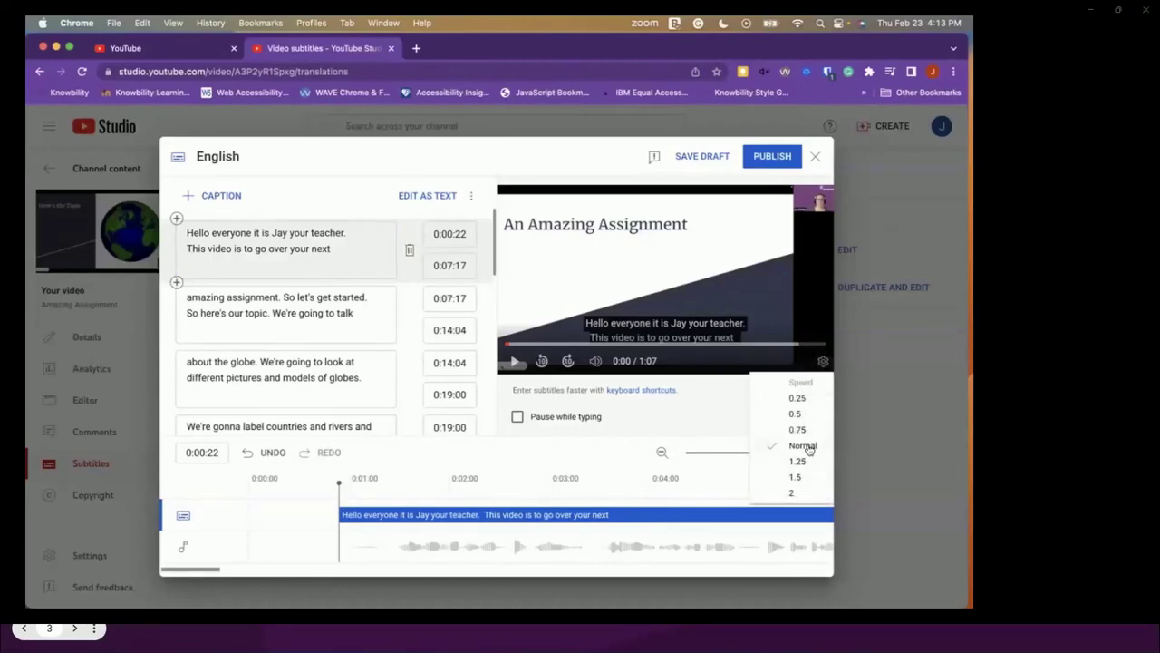
left_click(796, 492)
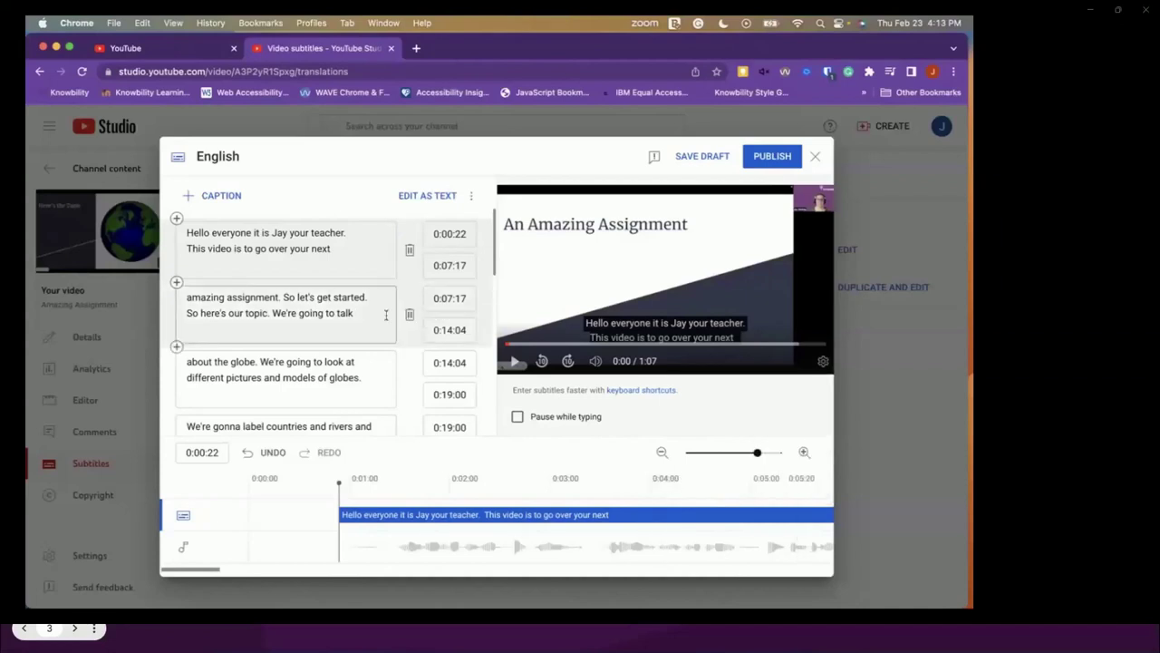
Play the captioned video from the beginning and look through the remaining captions in the list.
left_click(512, 361)
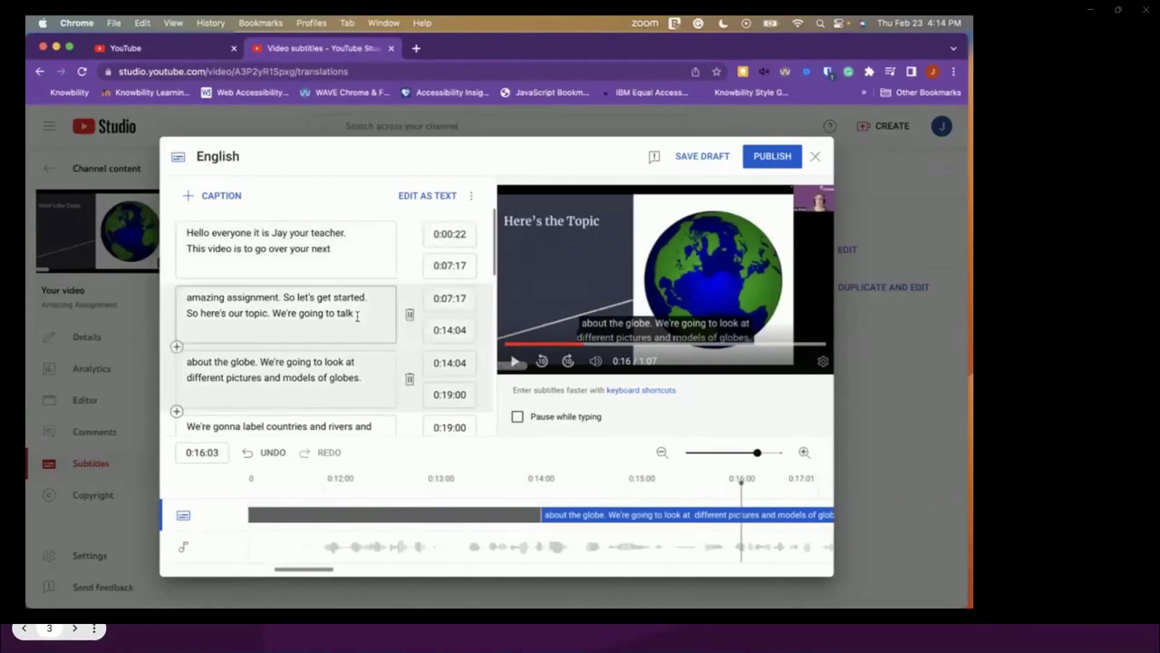
scroll(359, 322, "down", 2)
scroll(359, 321, "down", 5)
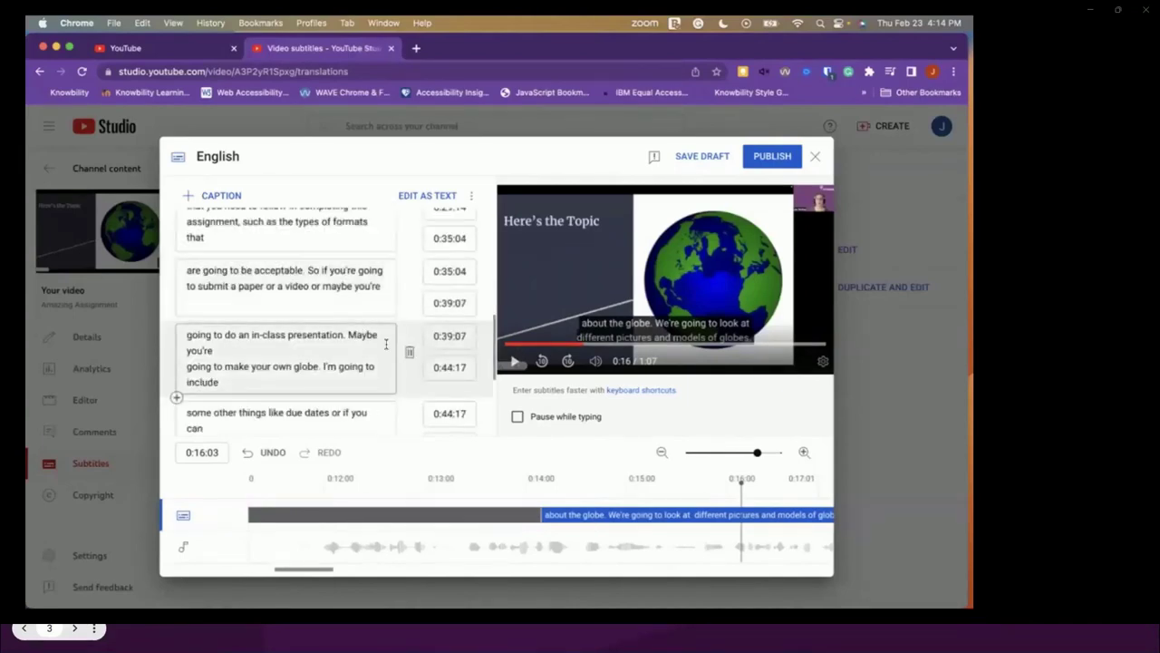
Publish the edited English captions of the Amazing Assignment video.
left_click(772, 157)
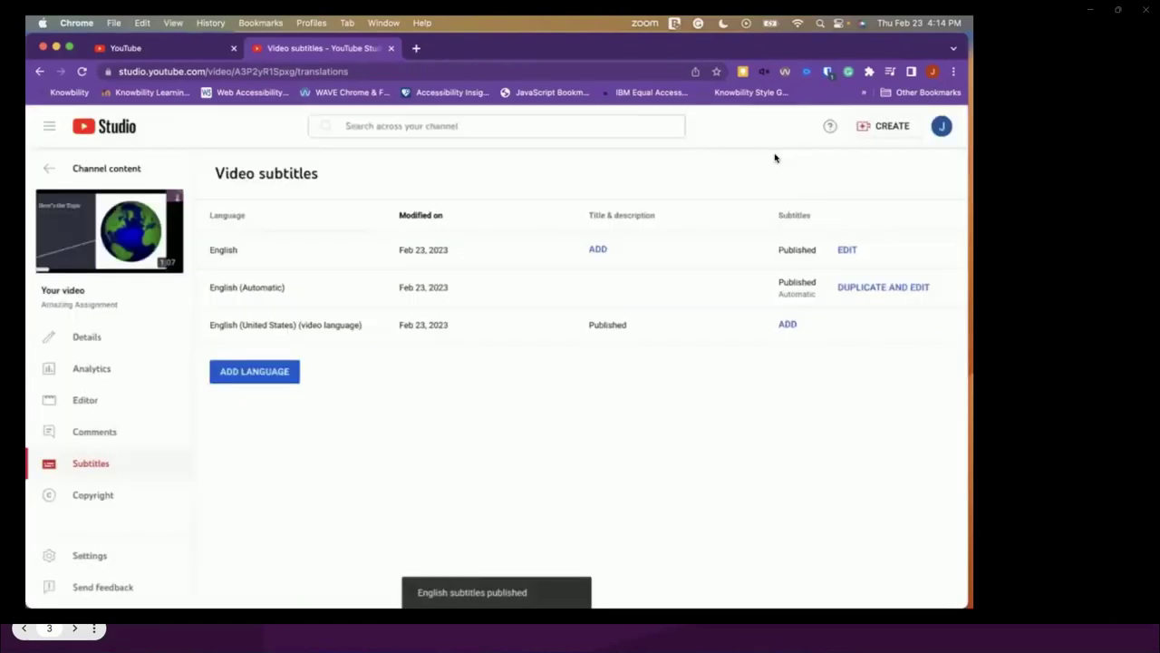
mouse_move(39, 598)
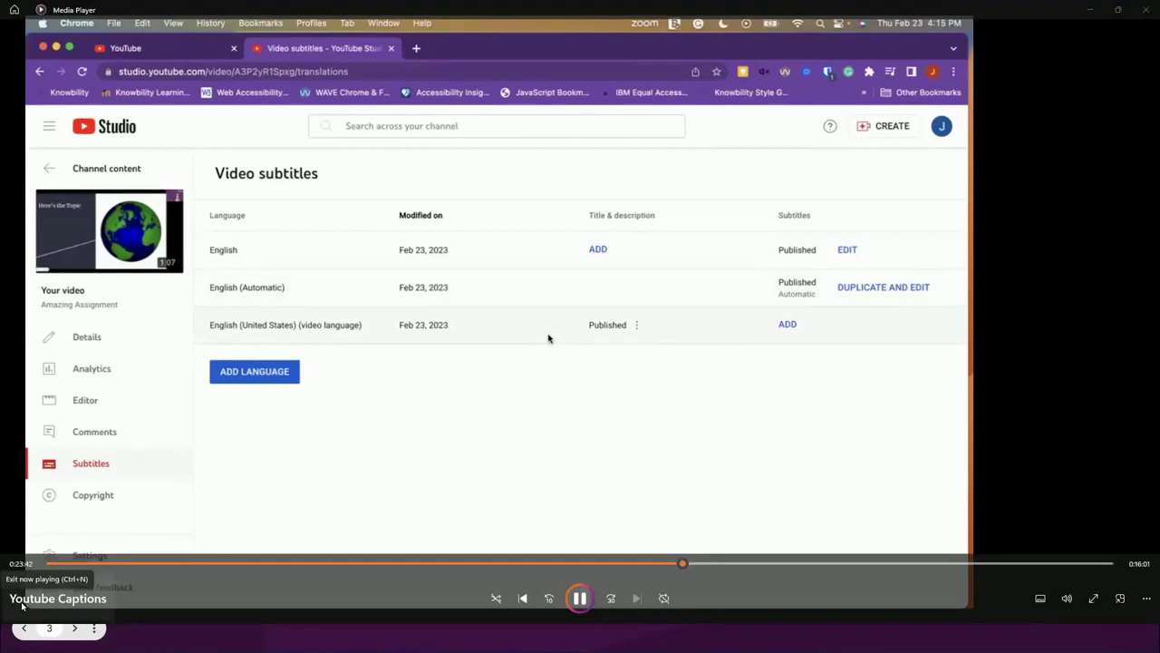
key("space")
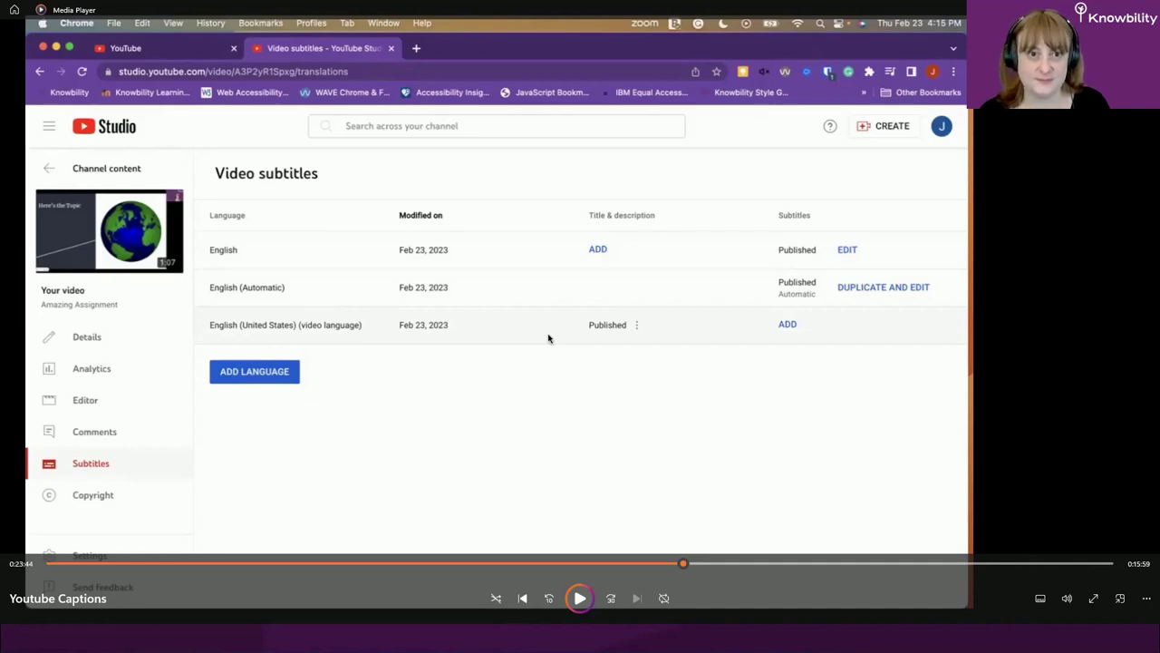
left_click(580, 600)
Add Spanish (United States) as a subtitle language for the video.
mouse_move(322, 608)
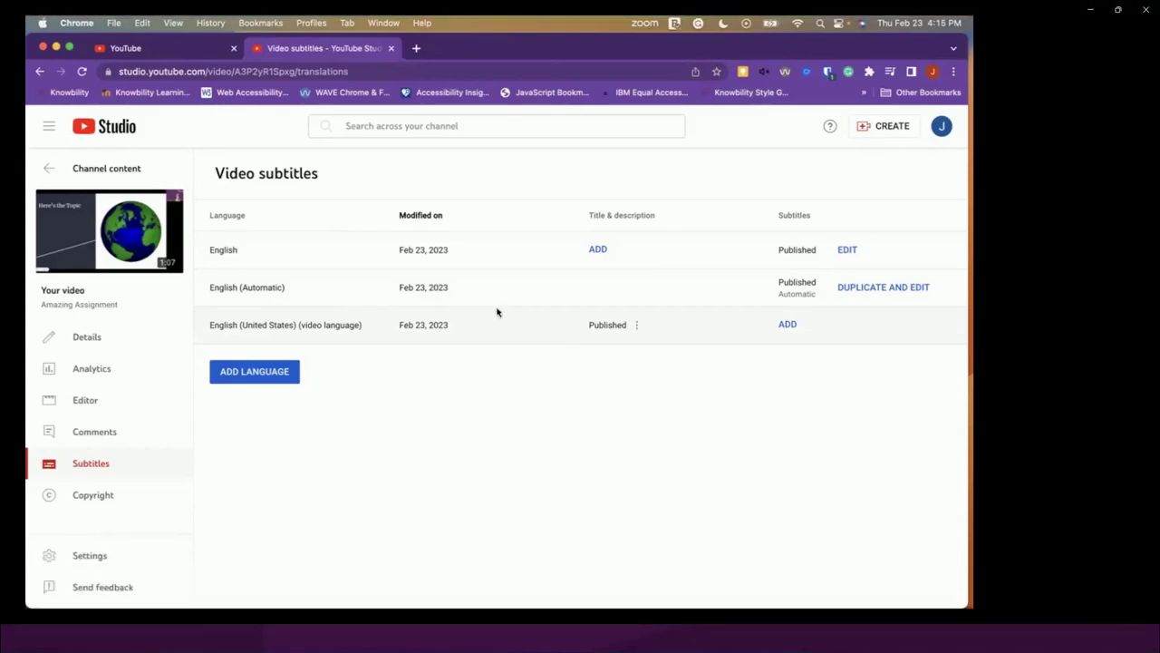
left_click(284, 376)
scroll(363, 447, "down", 15)
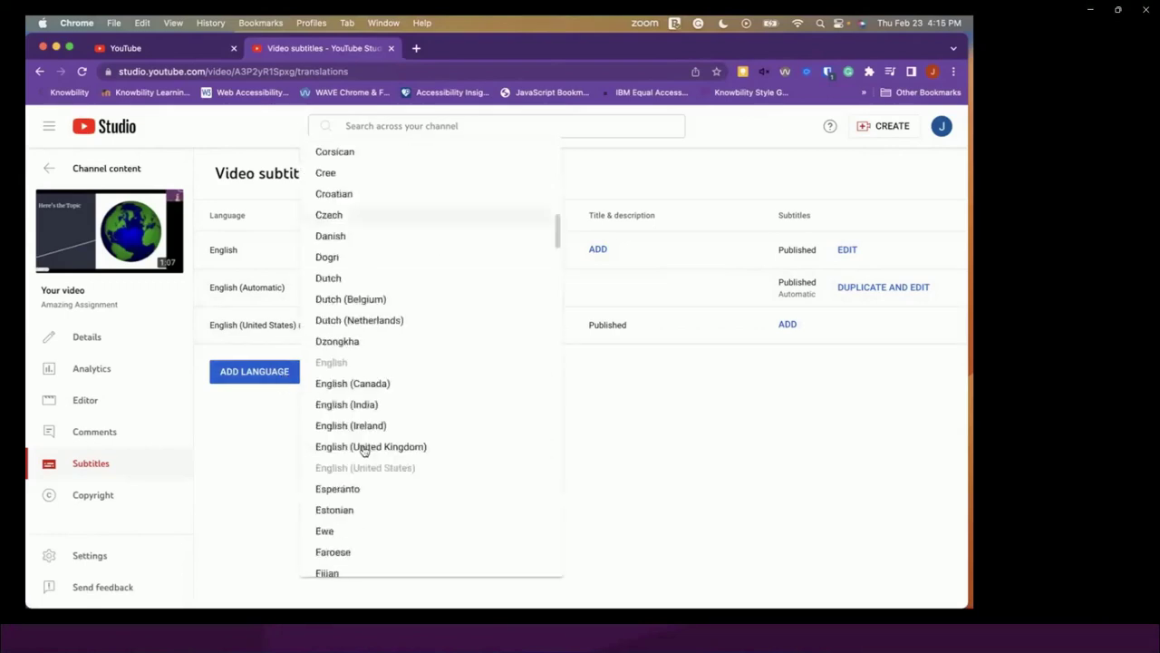
scroll(363, 451, "down", 20)
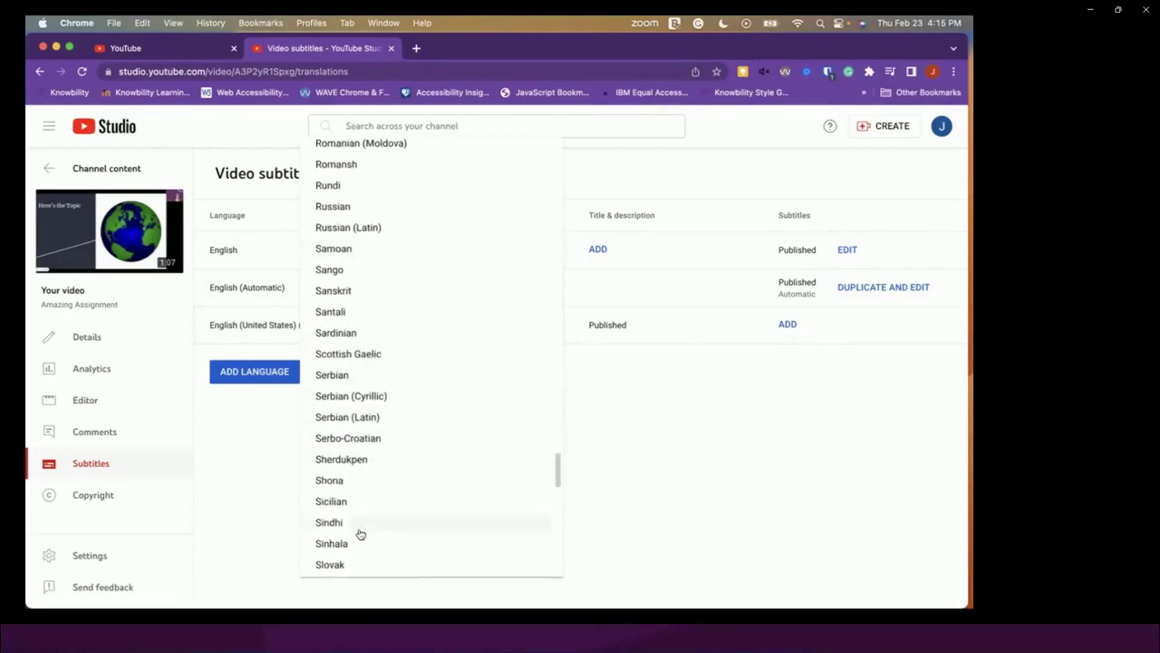
scroll(367, 432, "down", 3)
scroll(367, 437, "down", 6)
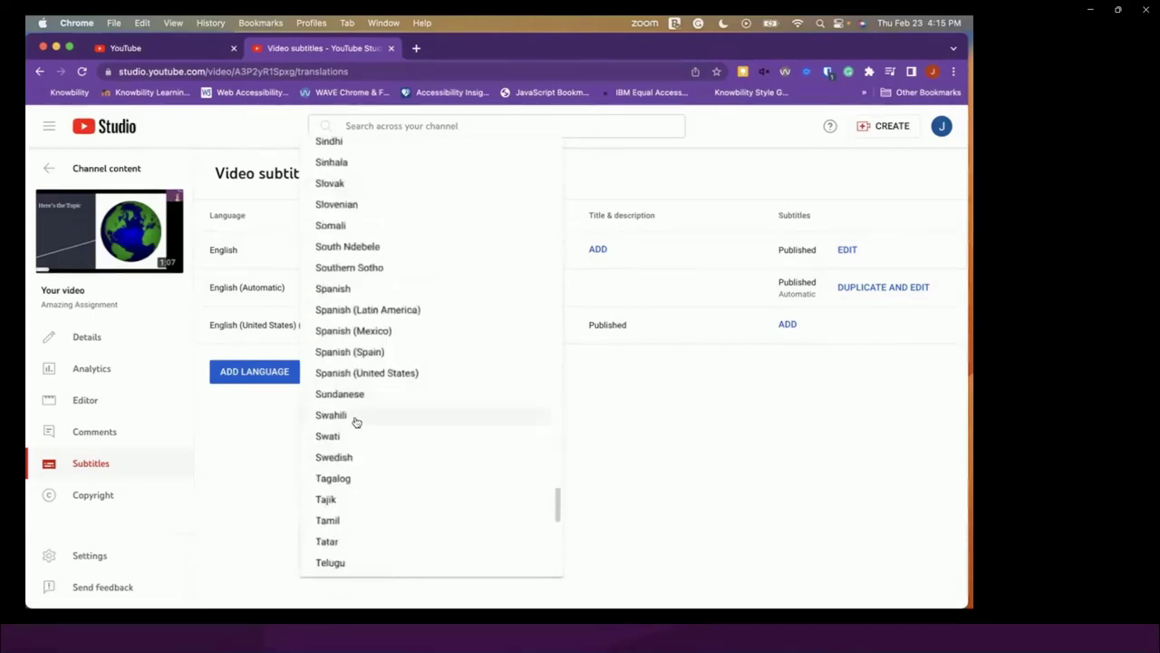
left_click(349, 372)
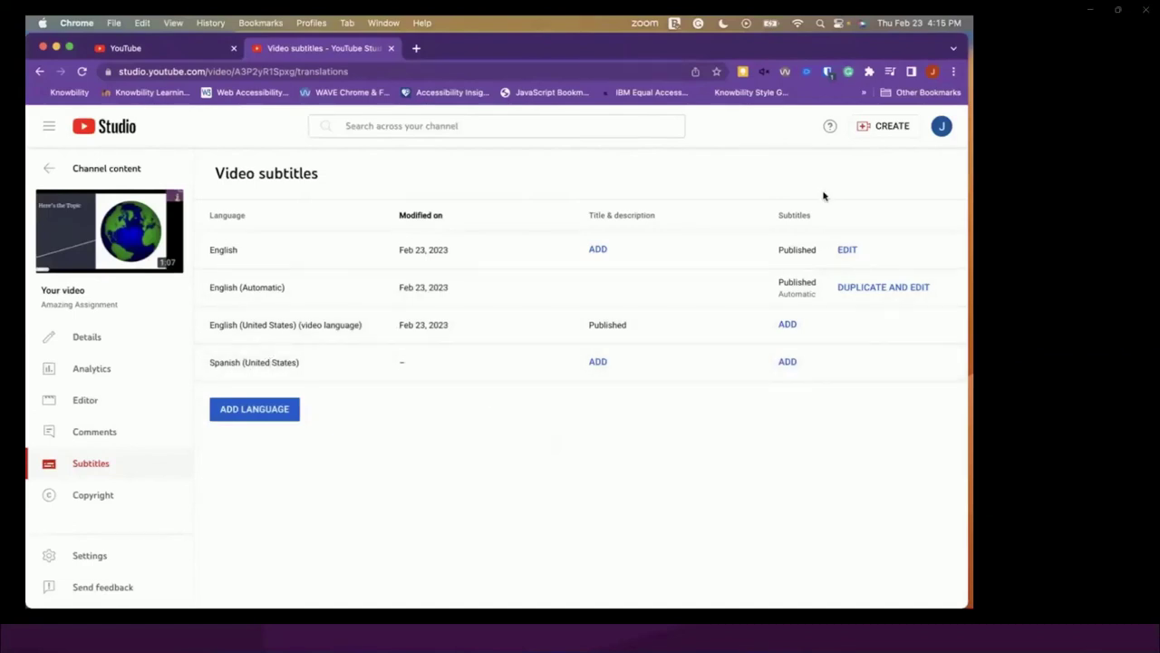
left_click(787, 361)
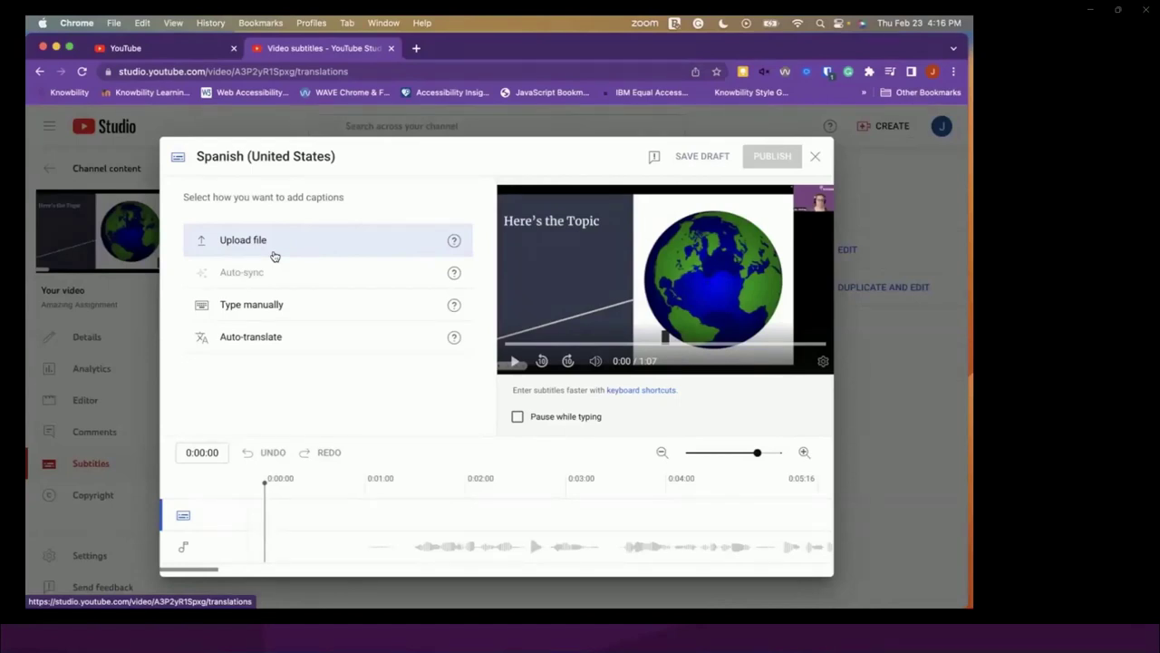
left_click(313, 310)
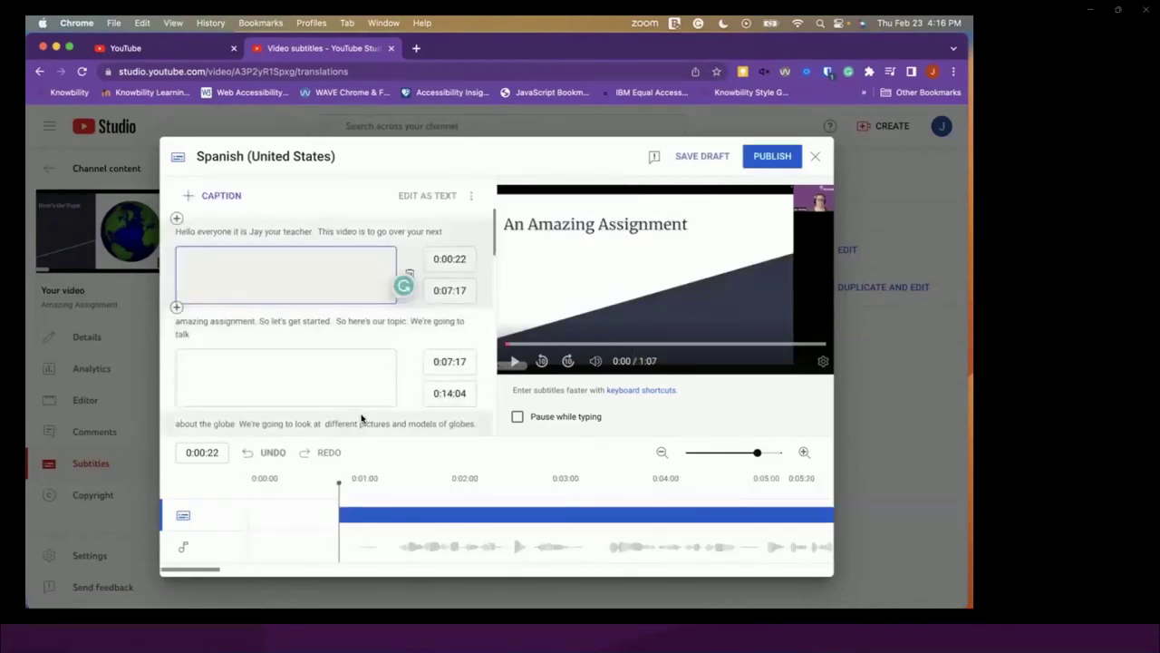
left_click(815, 156)
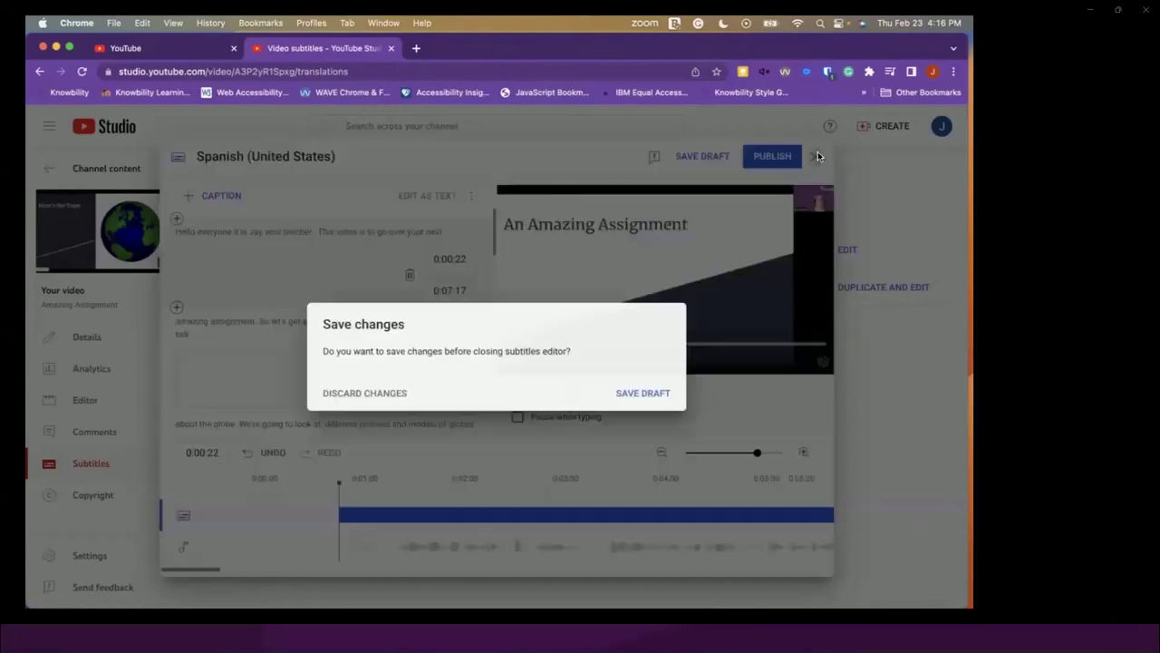
left_click(371, 393)
Create the Spanish (United States) subtitles by auto-translating the English captions.
left_click(796, 356)
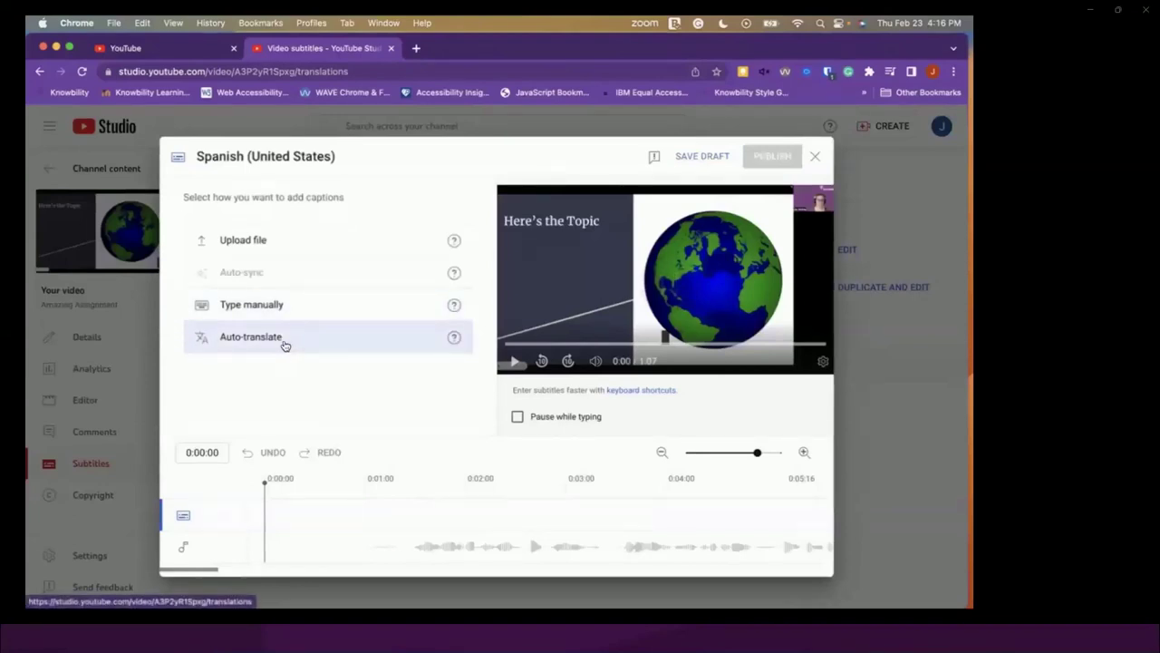
left_click(284, 345)
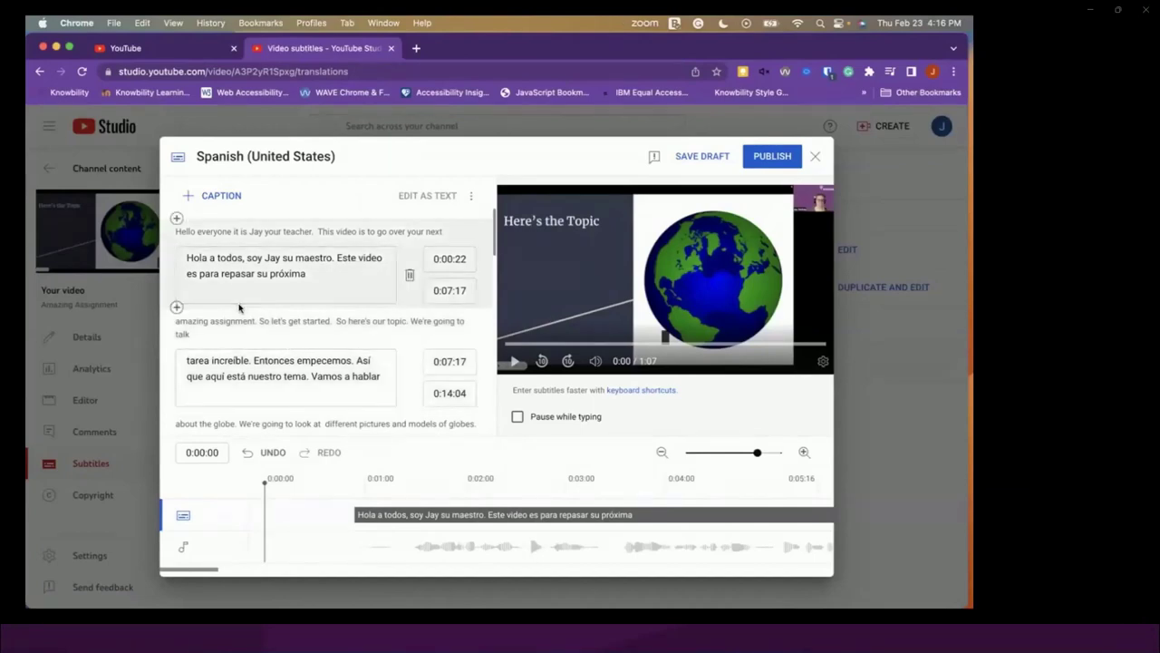
Review the translated Spanish captions against their English source lines and publish them.
scroll(263, 313, "down", 5)
scroll(284, 314, "down", 2)
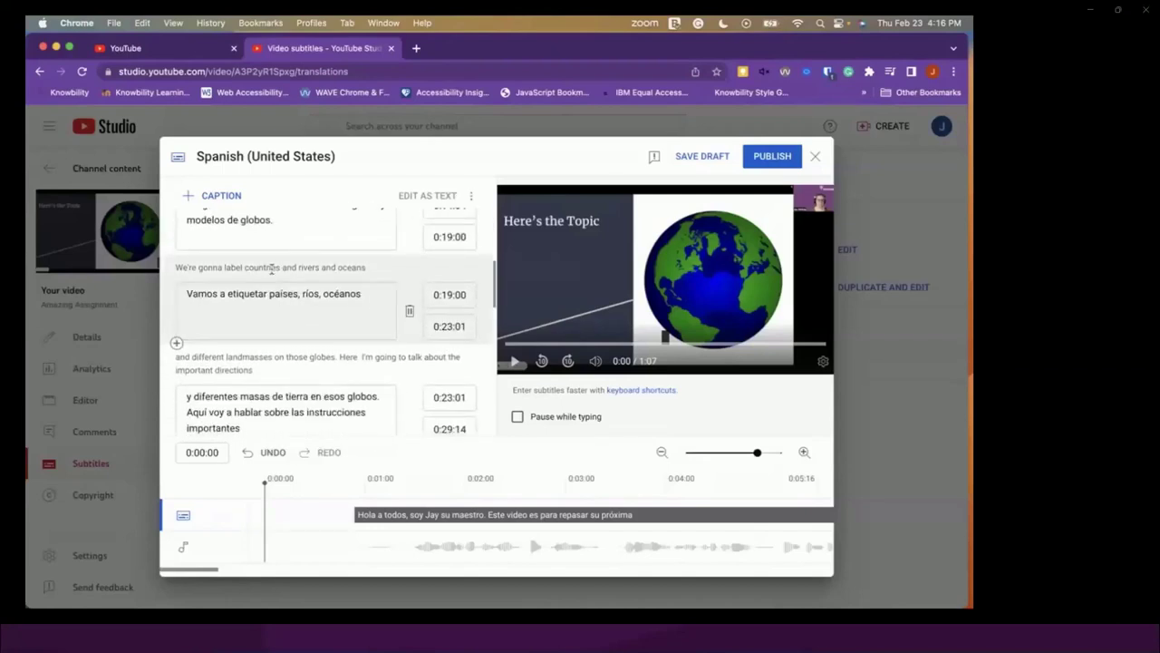
left_click(269, 297)
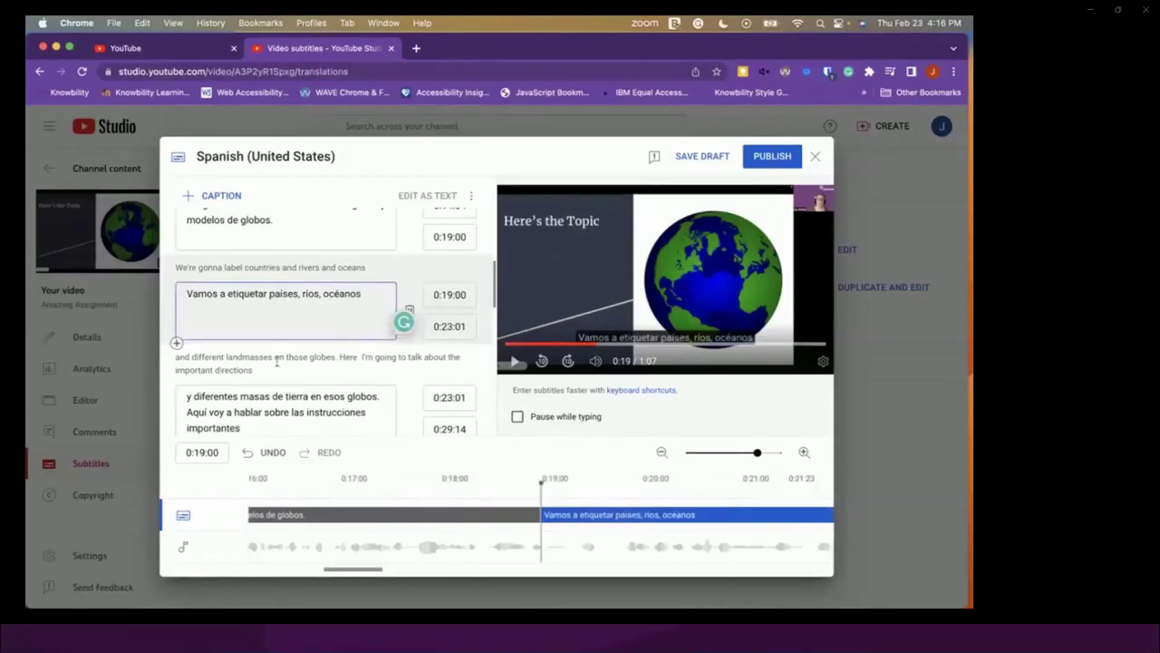
left_click(269, 390)
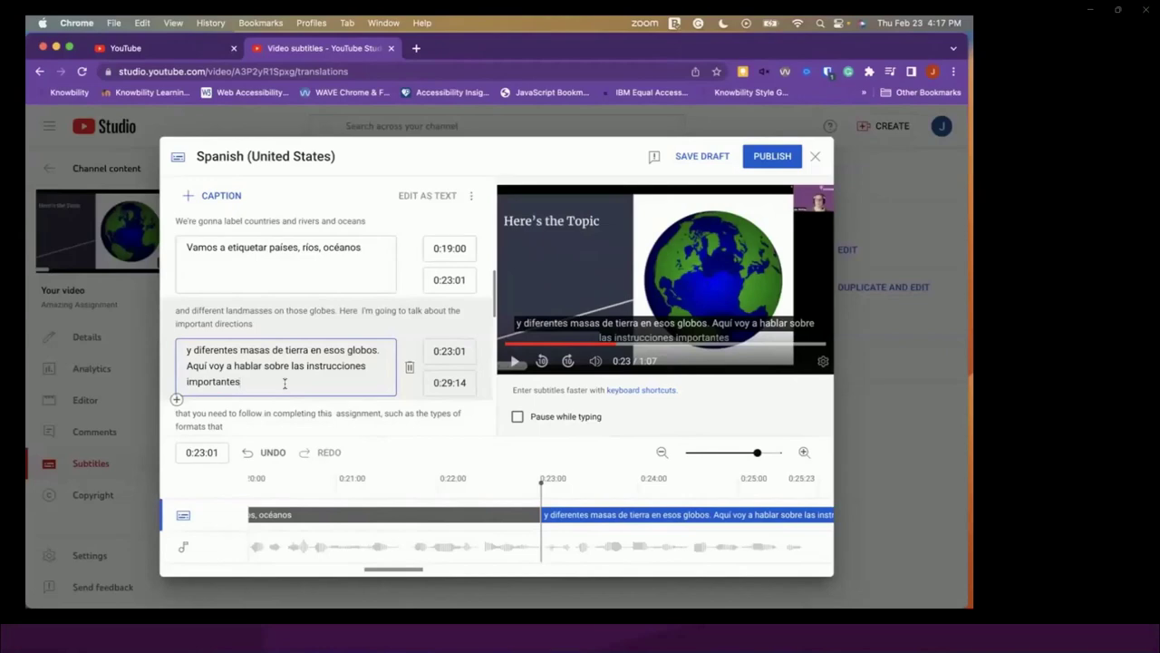
scroll(284, 363, "down", 2)
scroll(285, 343, "down", 5)
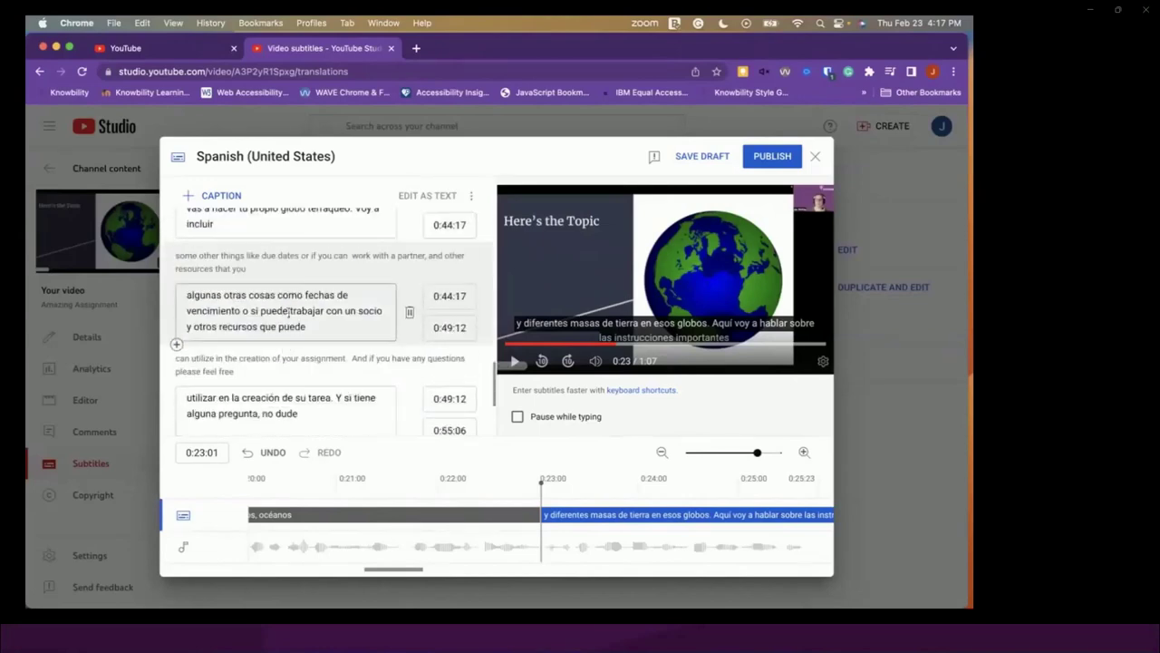
left_click(289, 314)
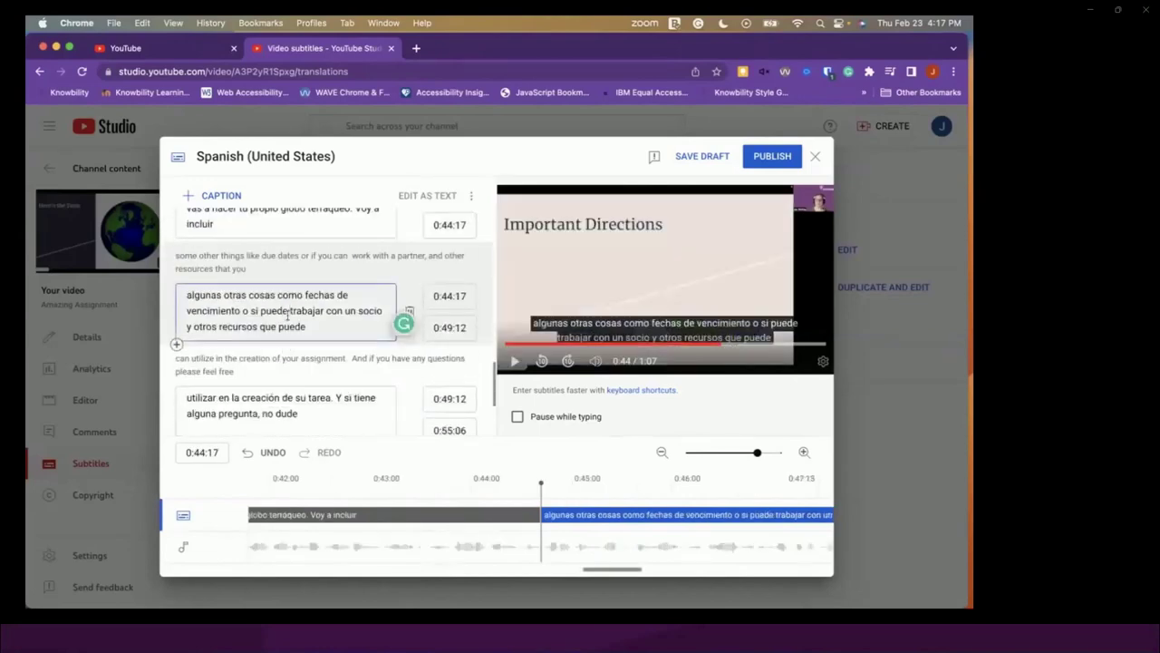
left_click(773, 160)
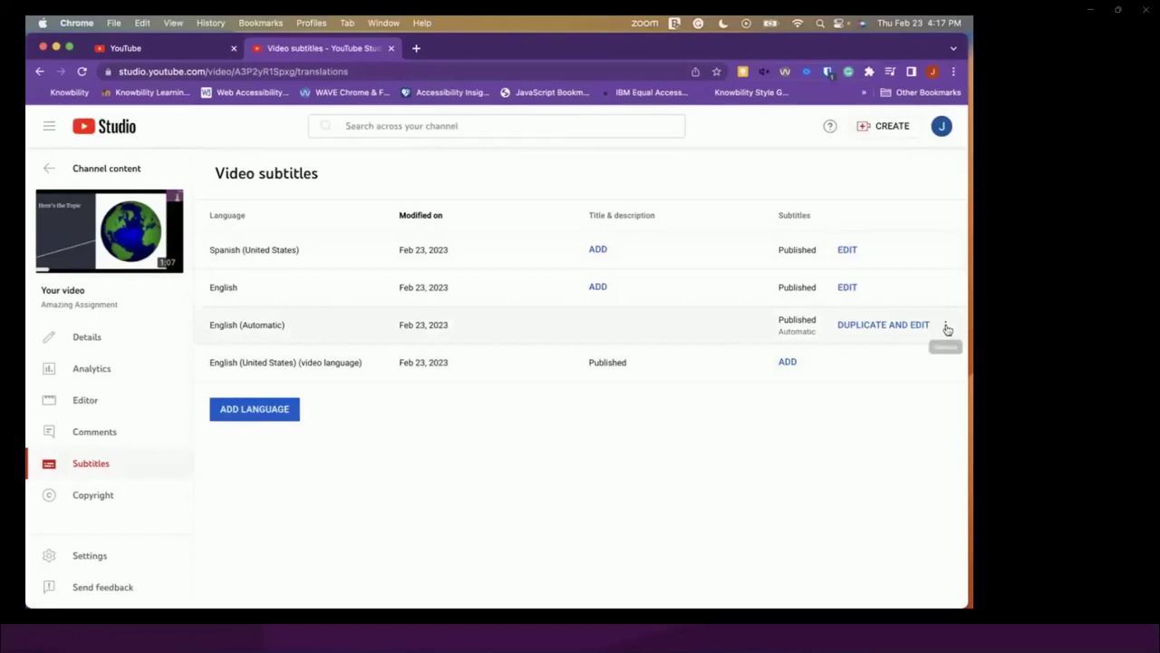
Delete the English (Automatic) captions from the video's subtitles and confirm the deletion.
left_click(947, 327)
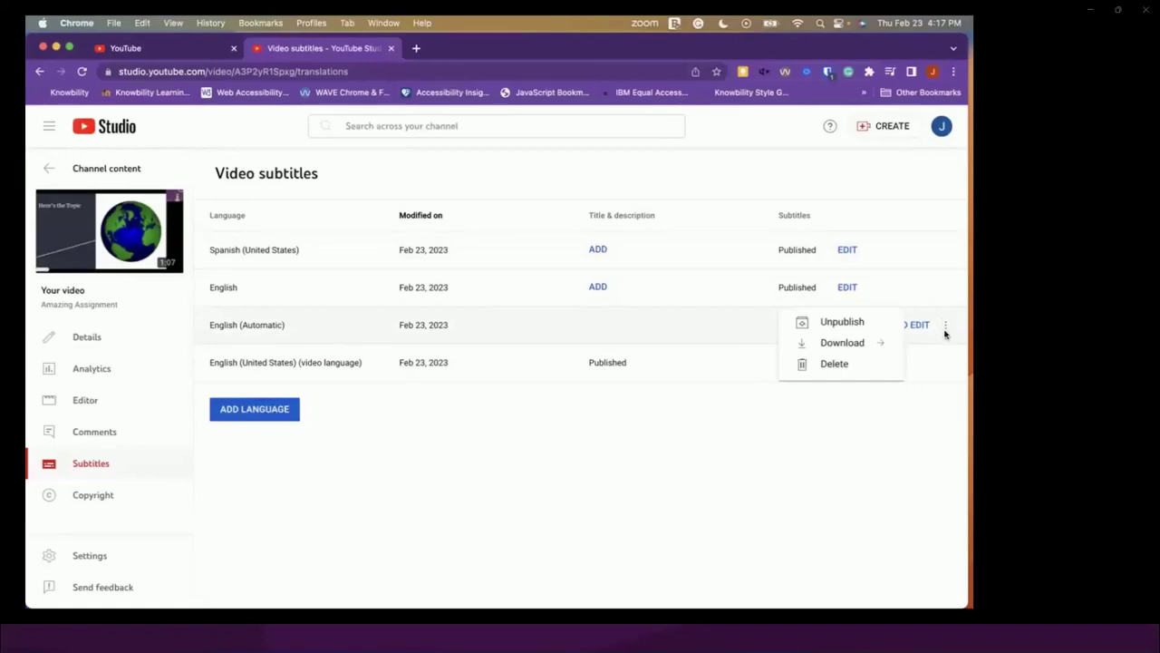
left_click(831, 366)
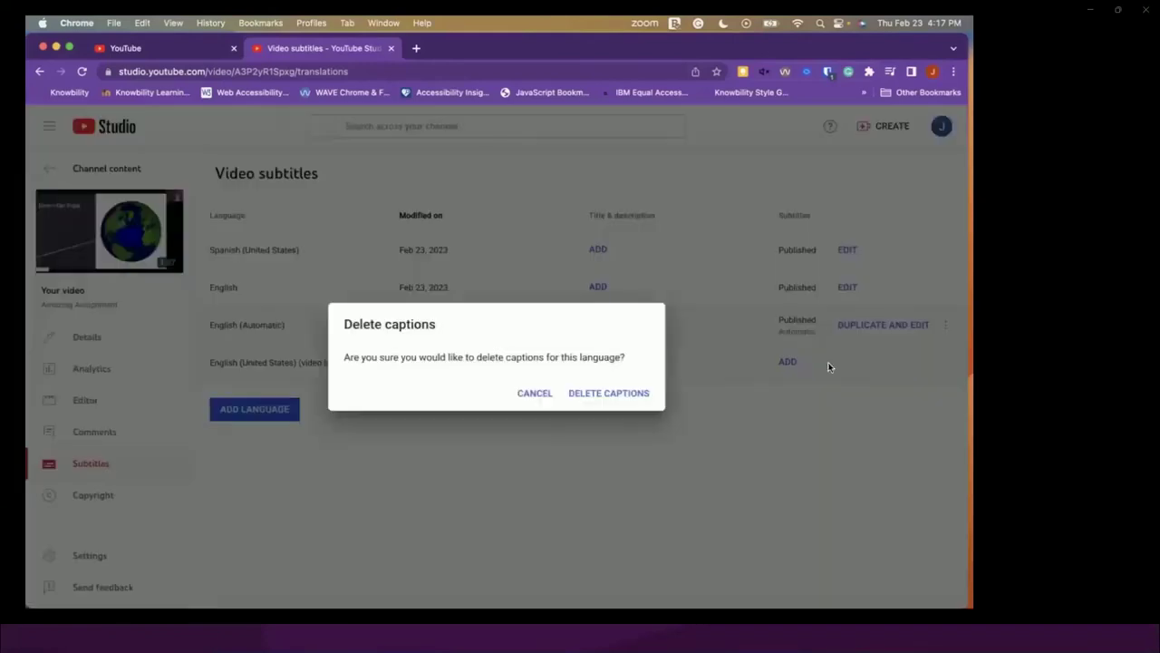
left_click(602, 399)
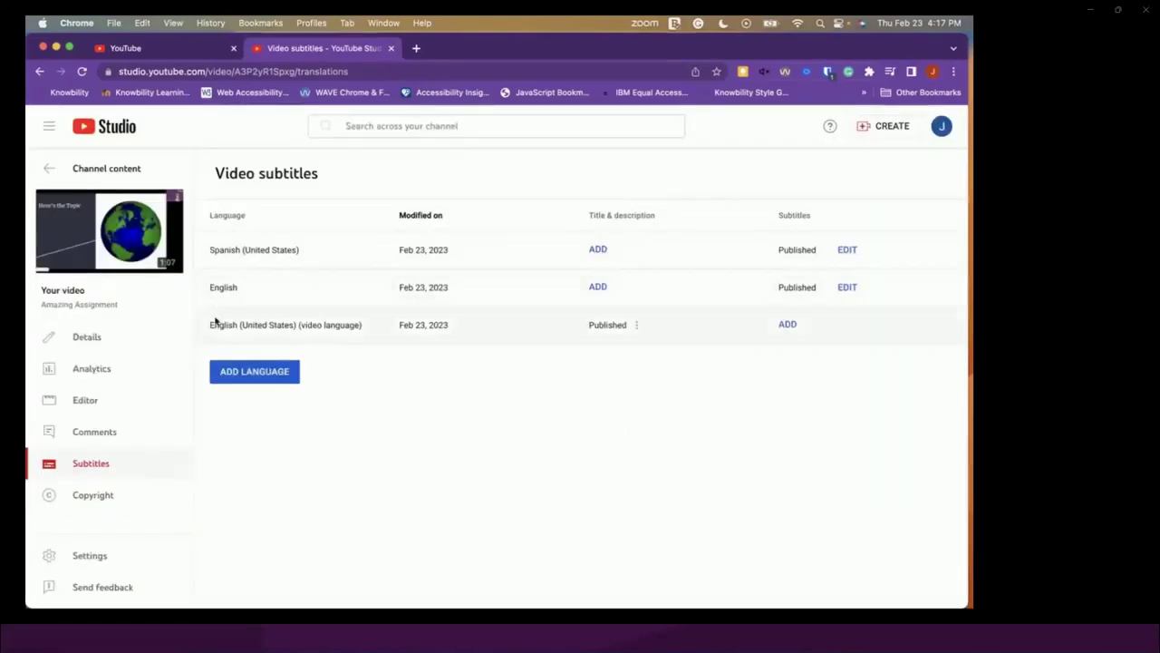
Open the Amazing Assignment video's YouTube watch page and pause its playback.
left_click(110, 210)
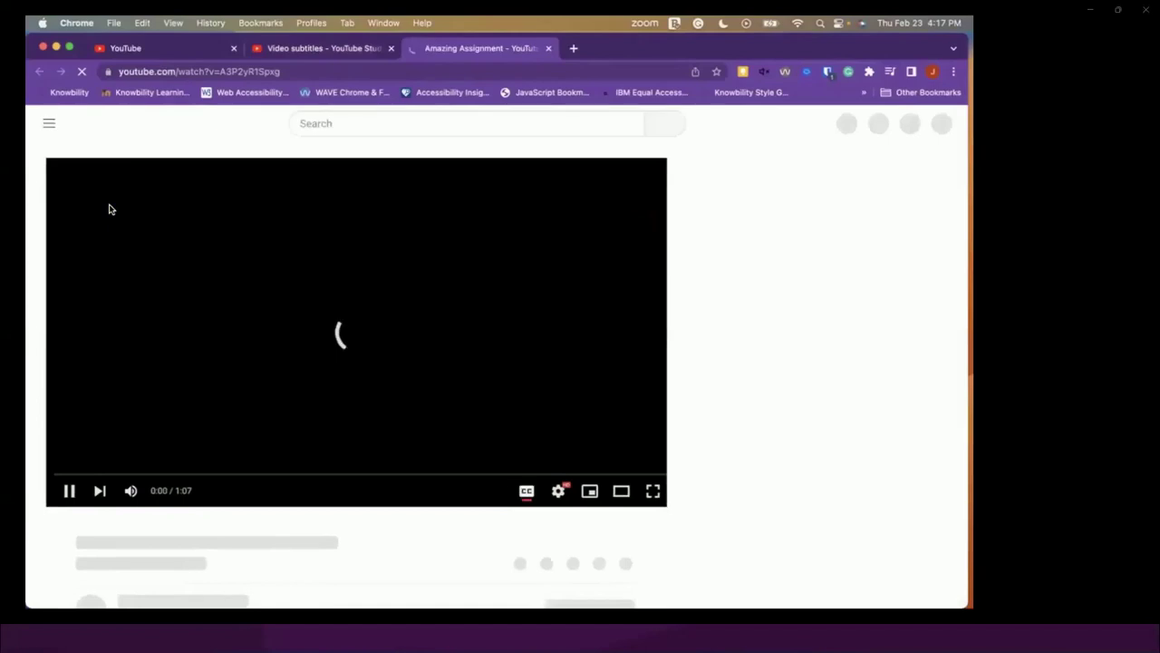
left_click(65, 491)
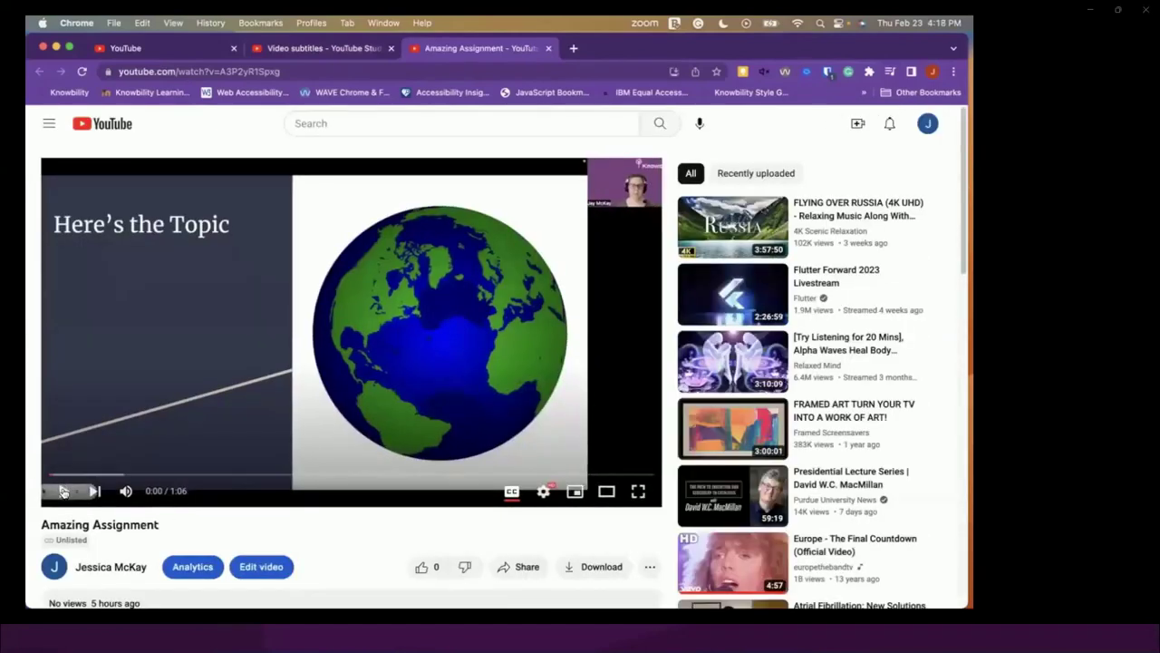
left_click(513, 492)
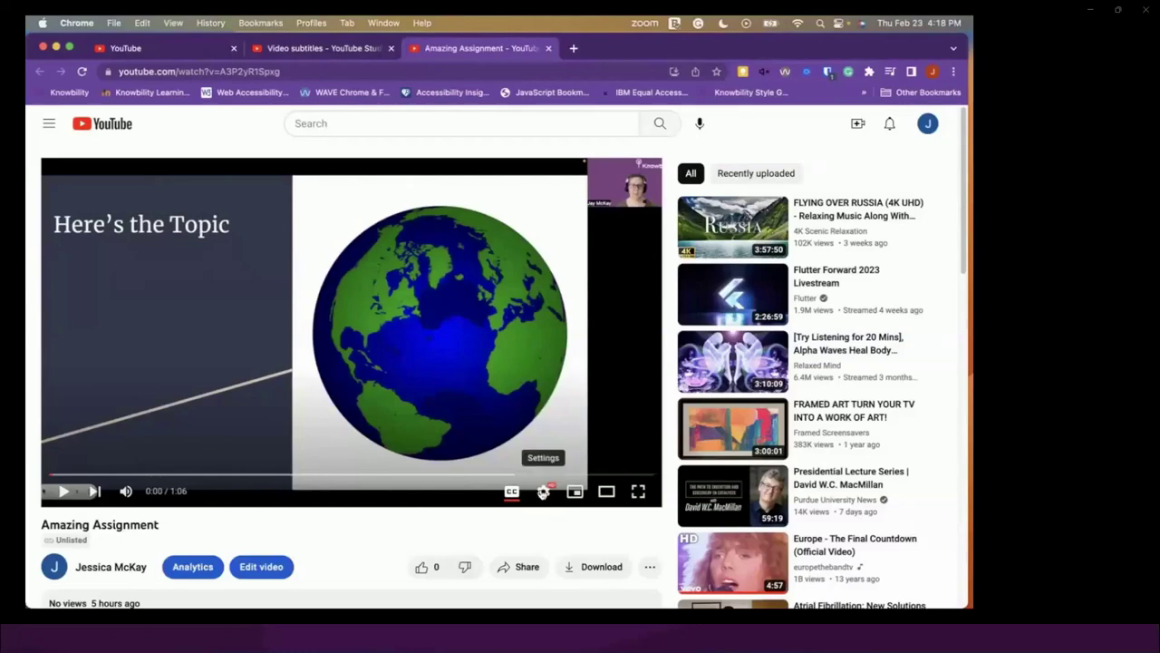
Choose English in the player's subtitle languages and play the first seconds to check the captions.
left_click(544, 491)
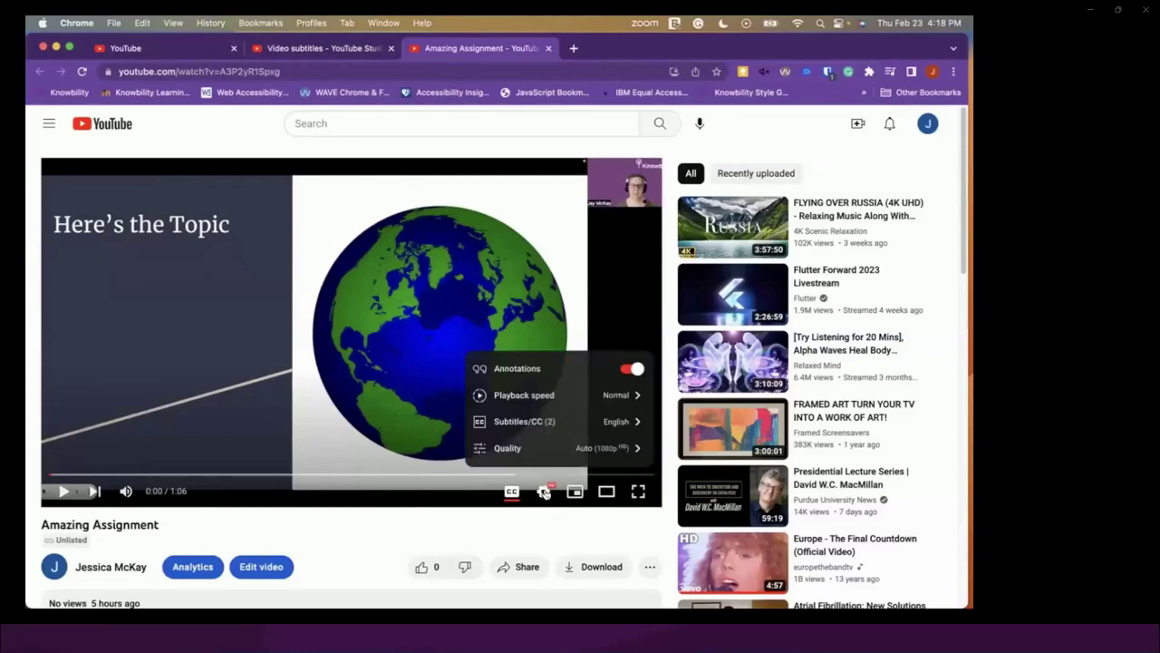
left_click(546, 422)
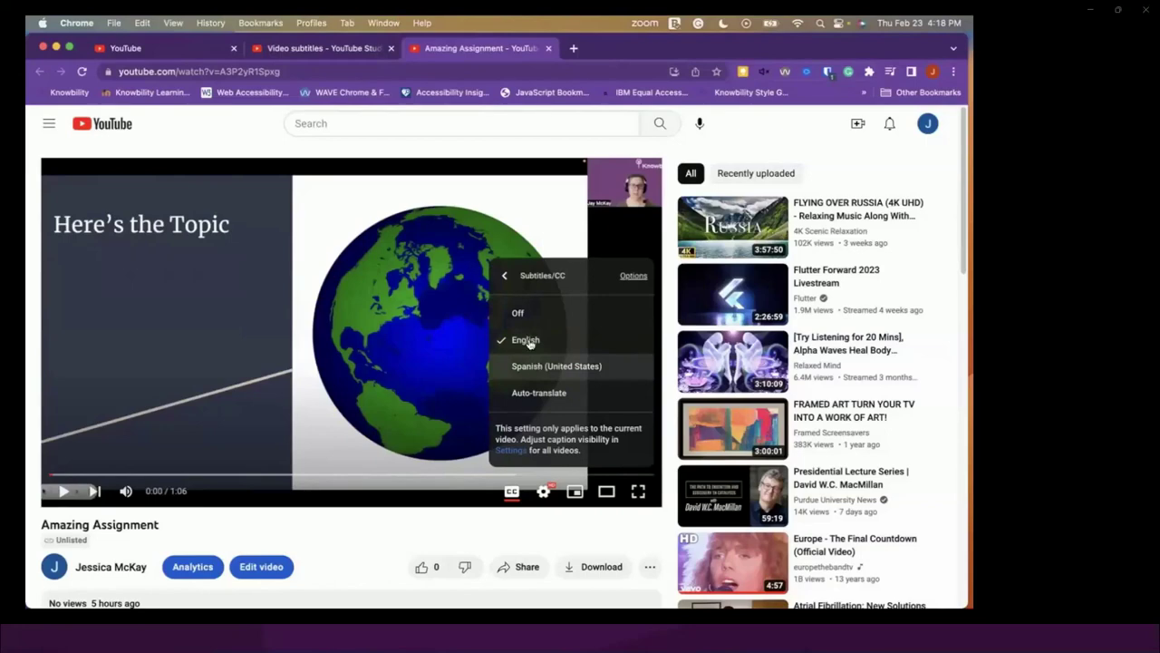
left_click(531, 350)
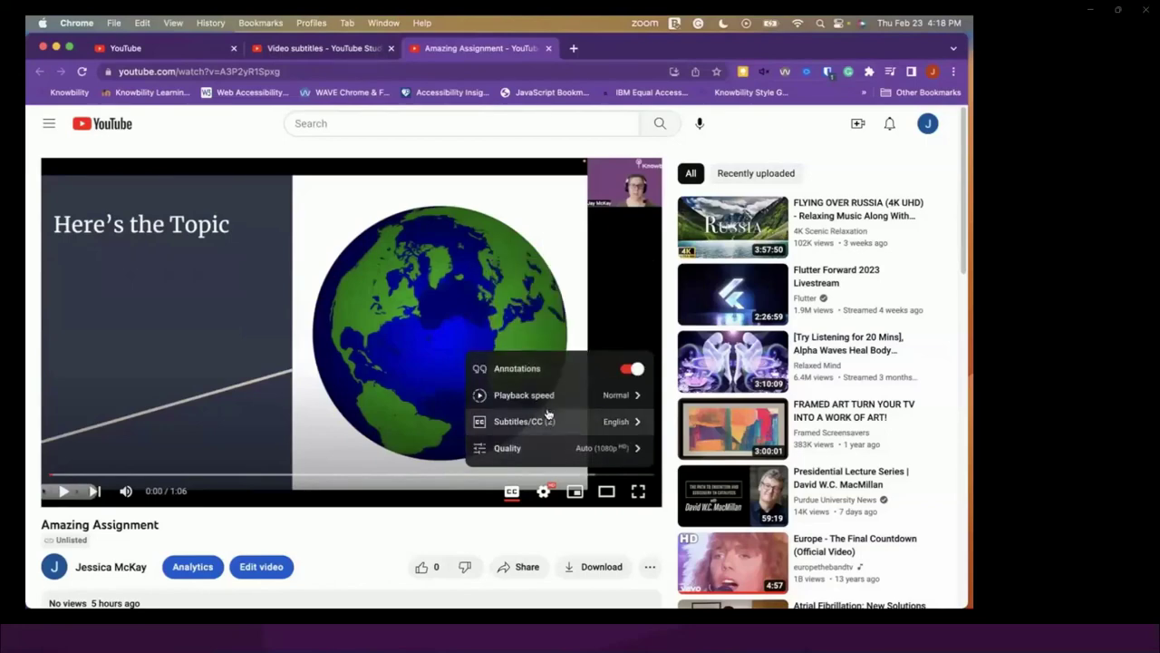
left_click(383, 538)
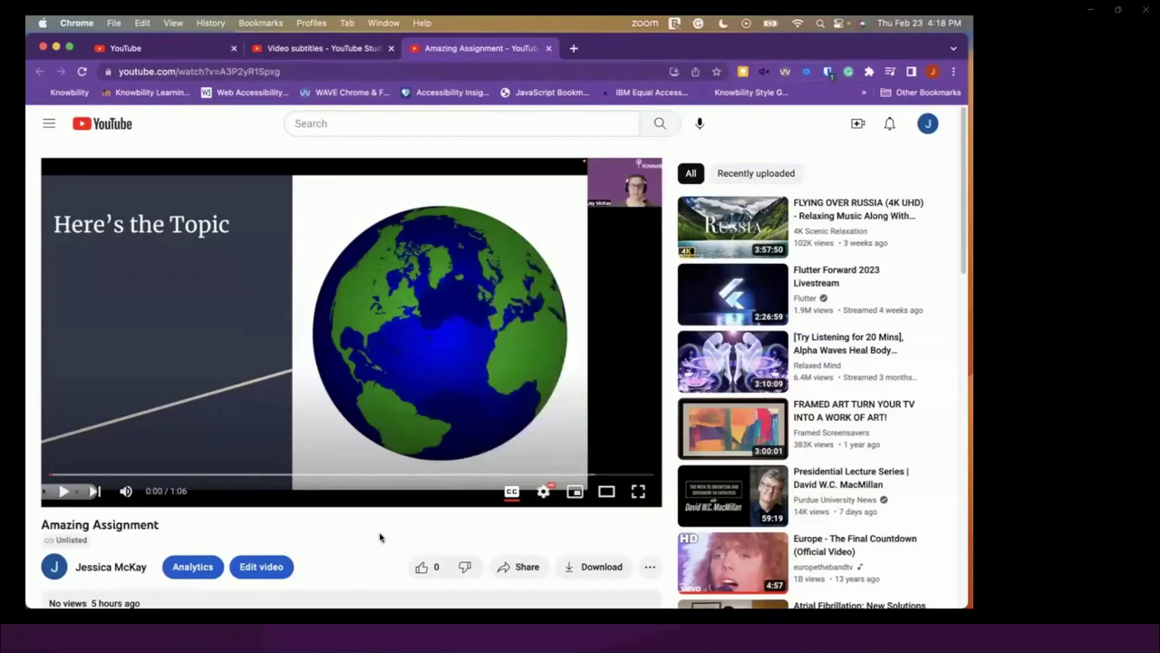
left_click(66, 490)
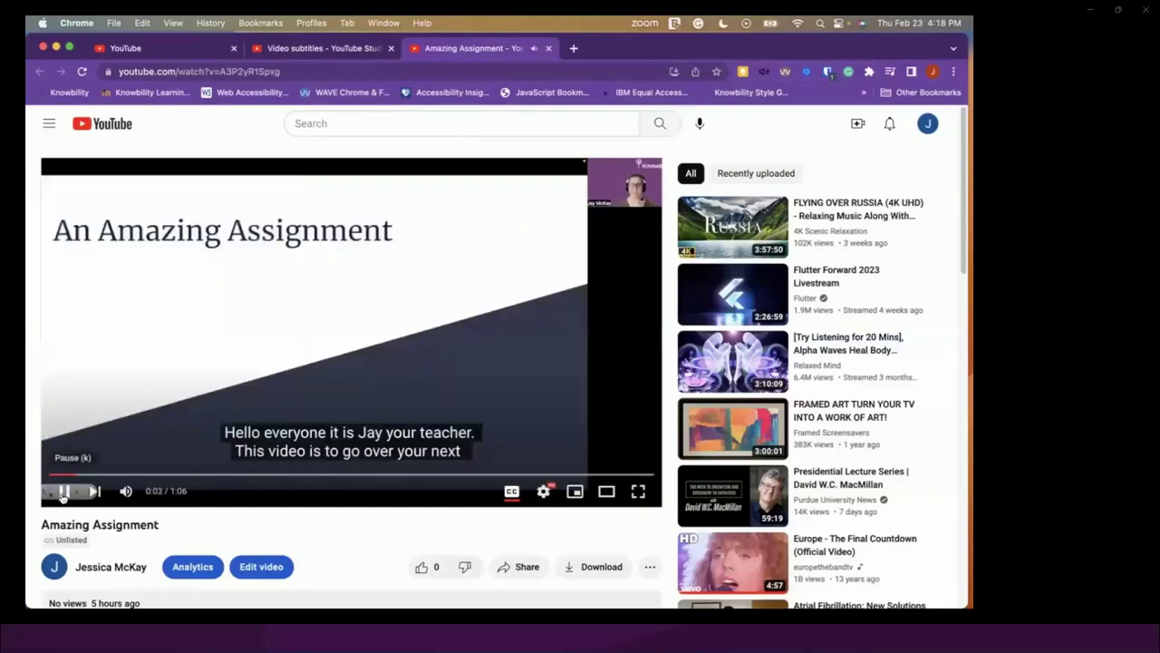
left_click(61, 495)
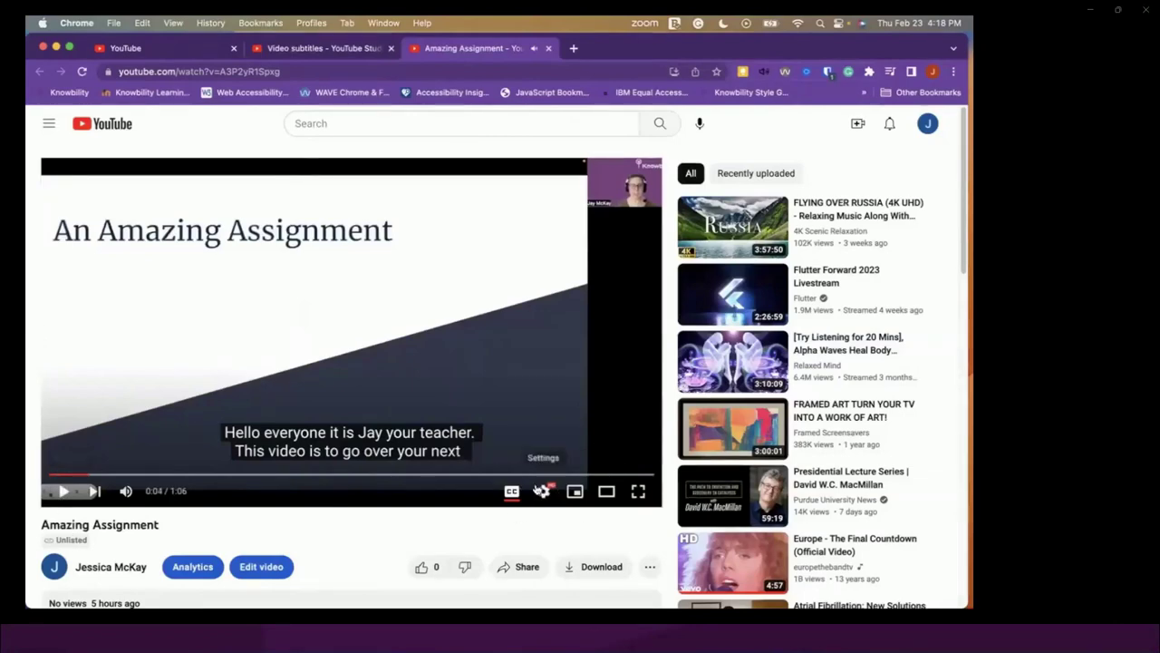
Switch the player's subtitles to Spanish (United States) and play a short part to check them.
left_click(541, 490)
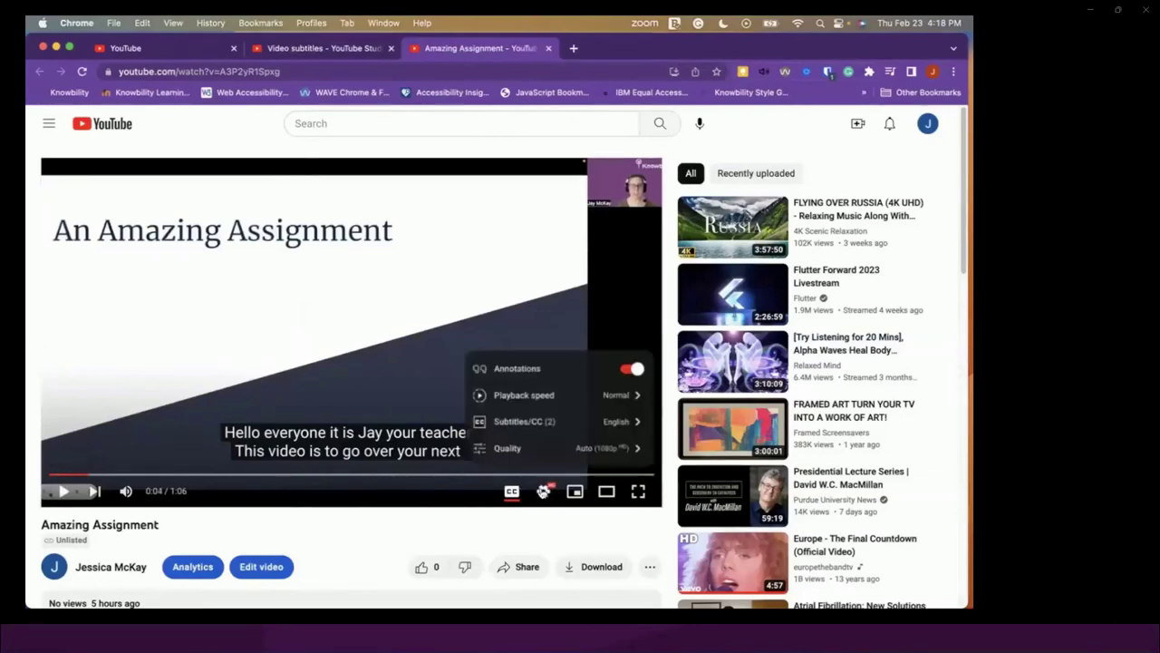
left_click(542, 423)
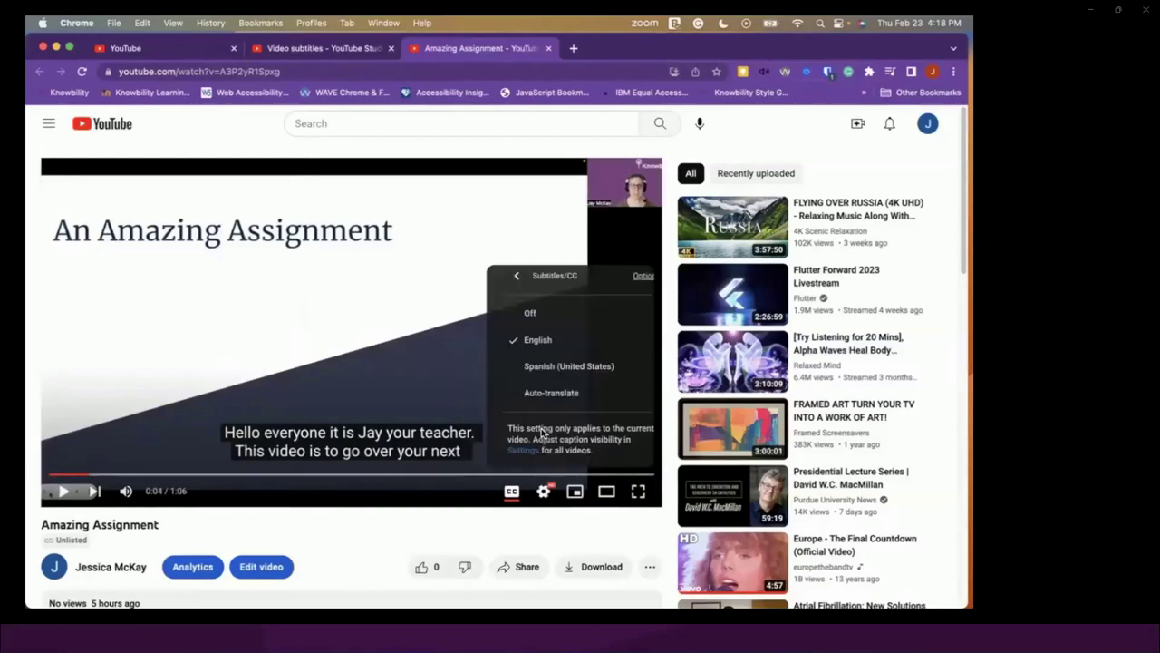
left_click(545, 366)
left_click(366, 526)
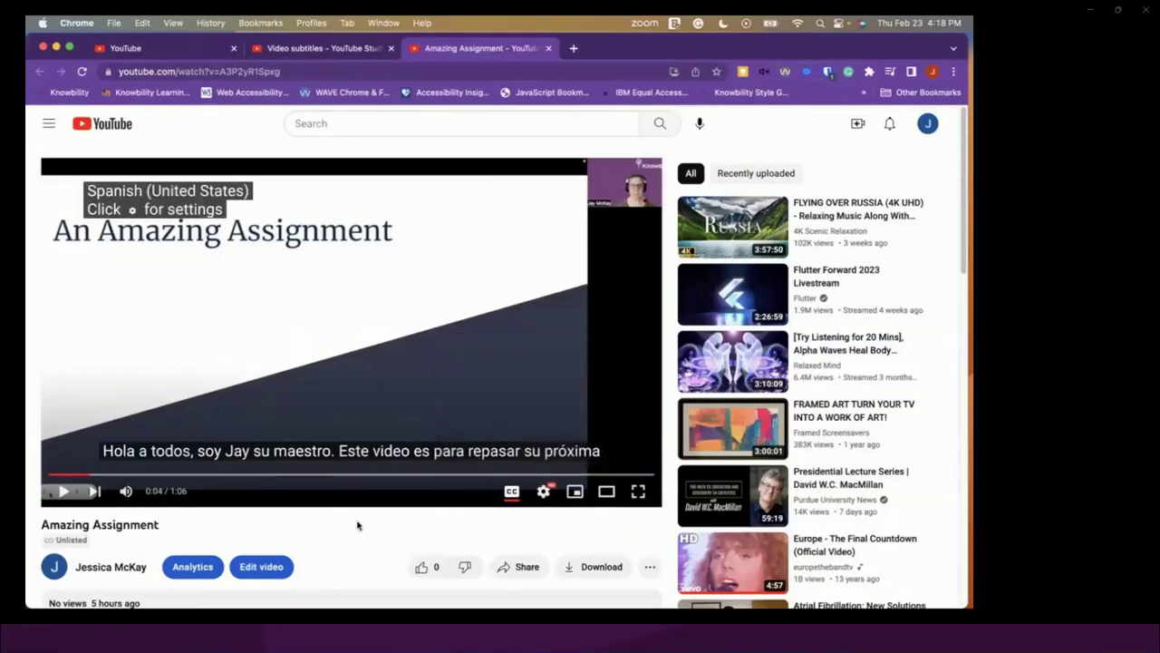
left_click(63, 492)
left_click(63, 492)
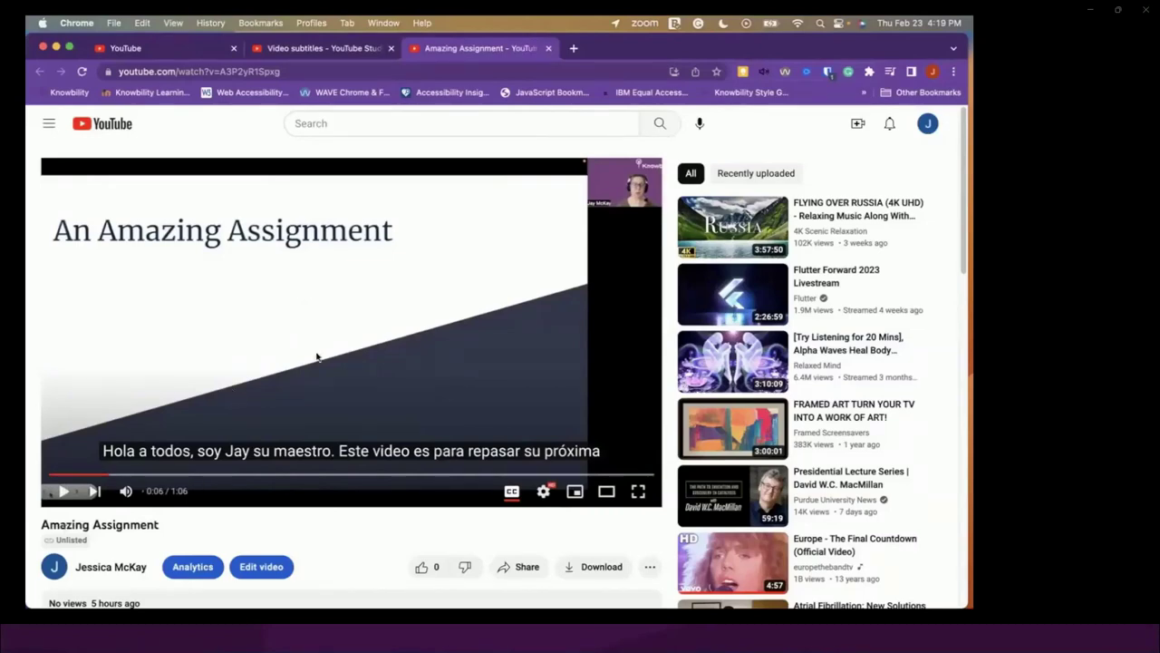
Switch the player's subtitles from Spanish (United States) to English.
left_click(543, 492)
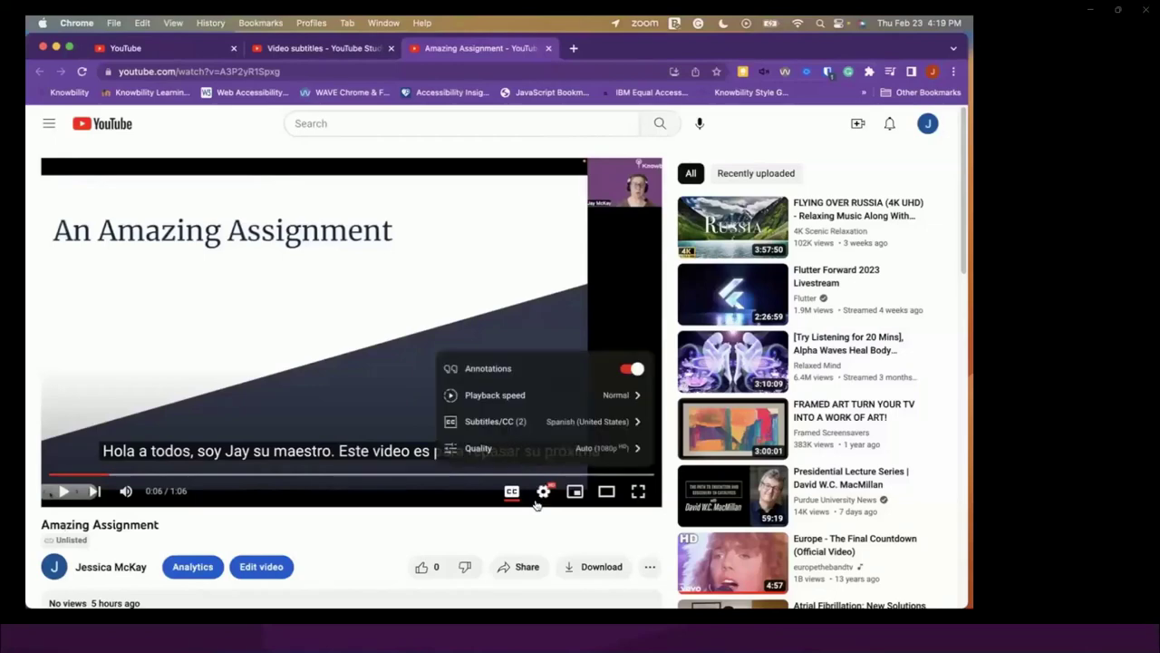
left_click(531, 423)
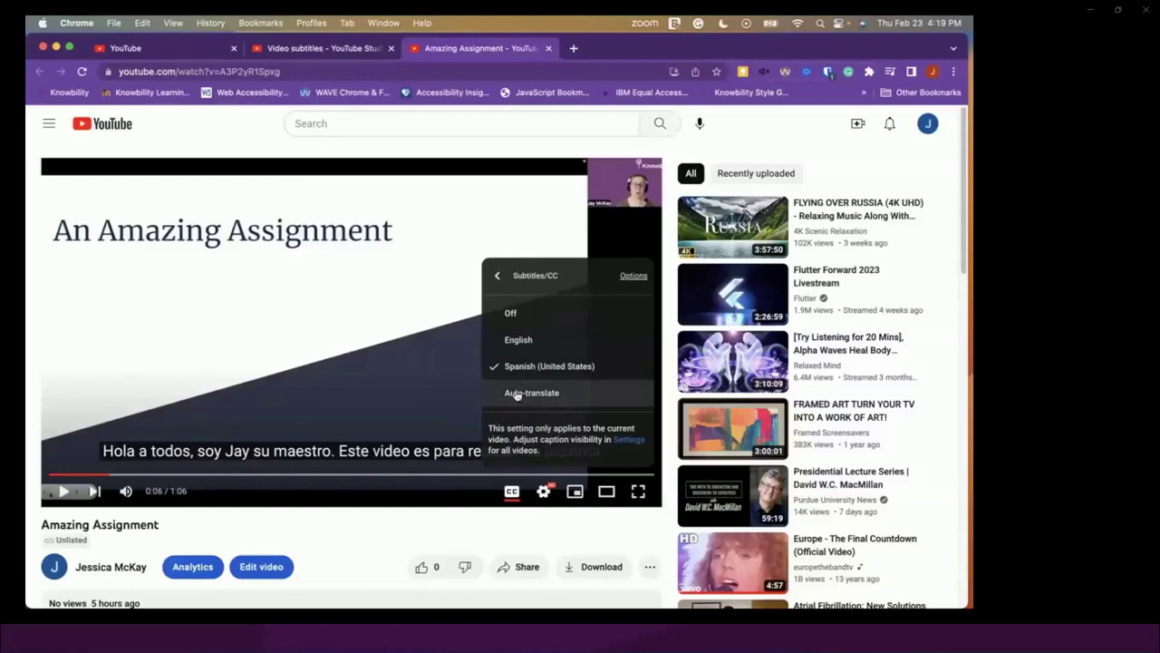
left_click(530, 342)
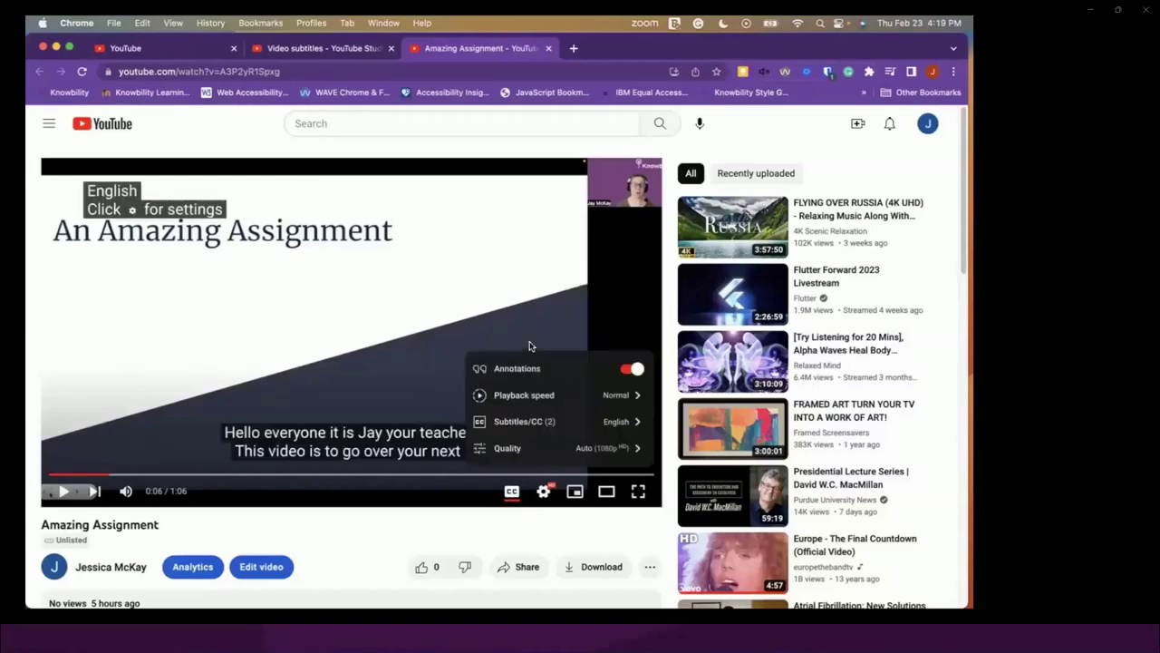
Auto-translate the player's English subtitles into Korean and play a few seconds to check them.
left_click(542, 423)
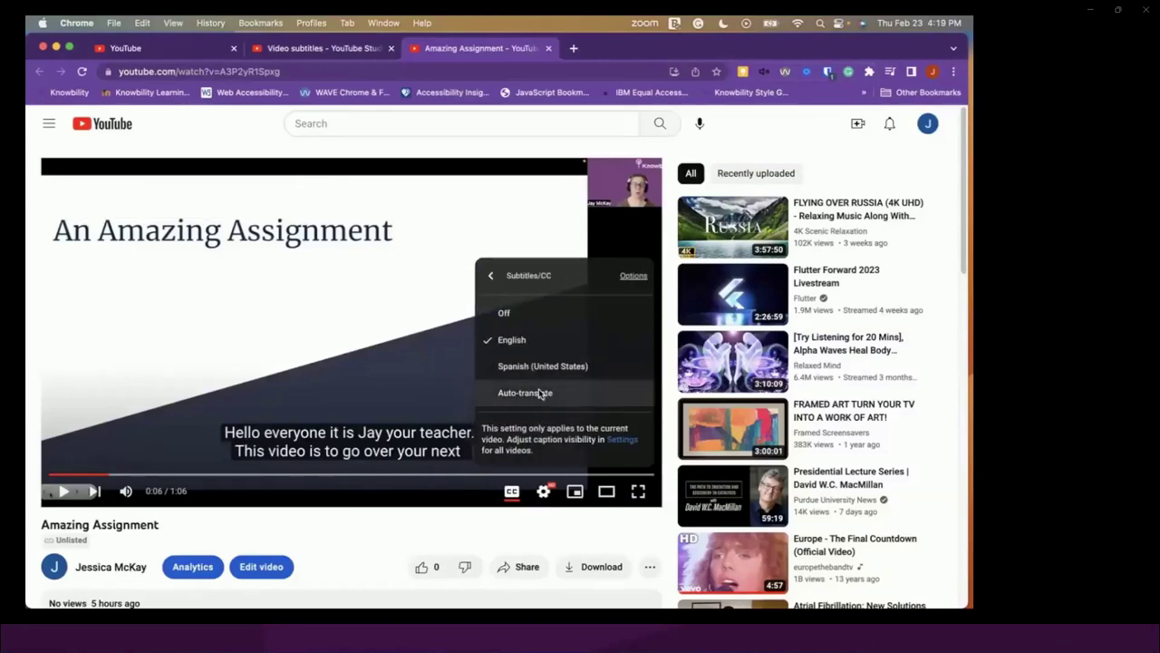
left_click(541, 392)
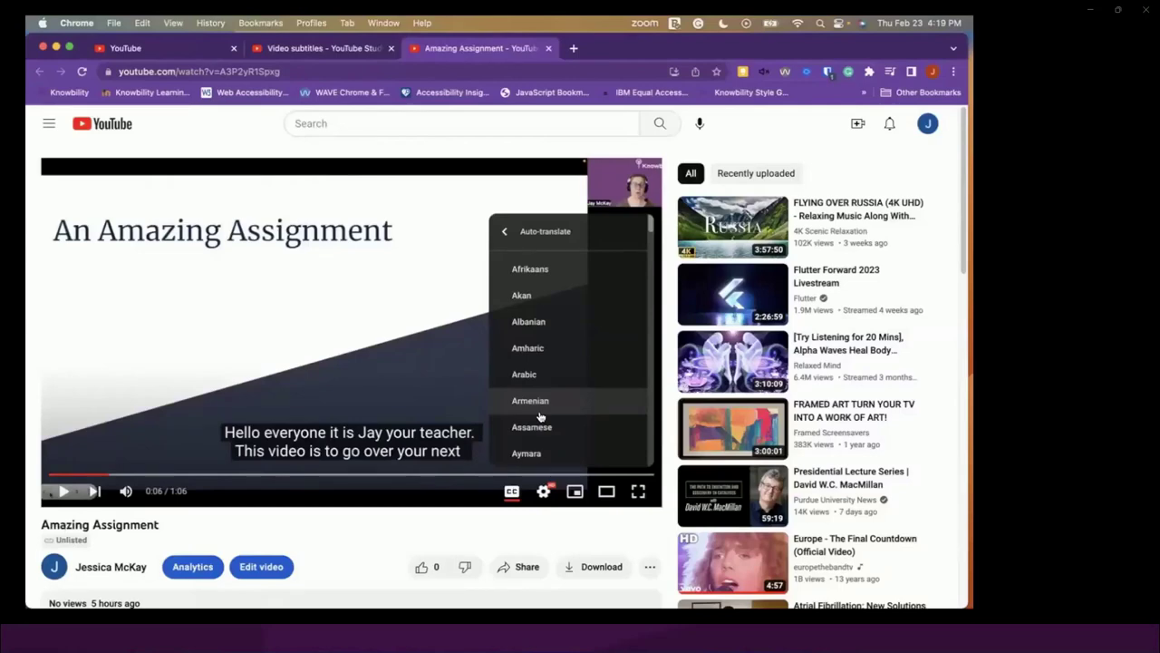
scroll(569, 410, "down", 10)
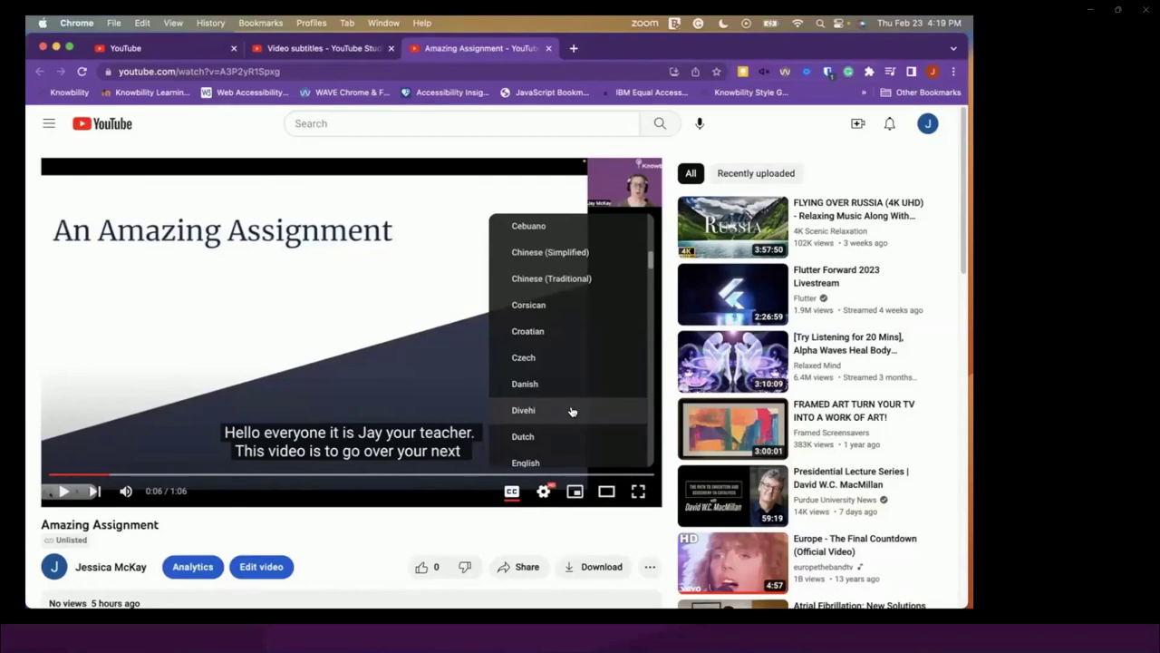
scroll(571, 403, "down", 5)
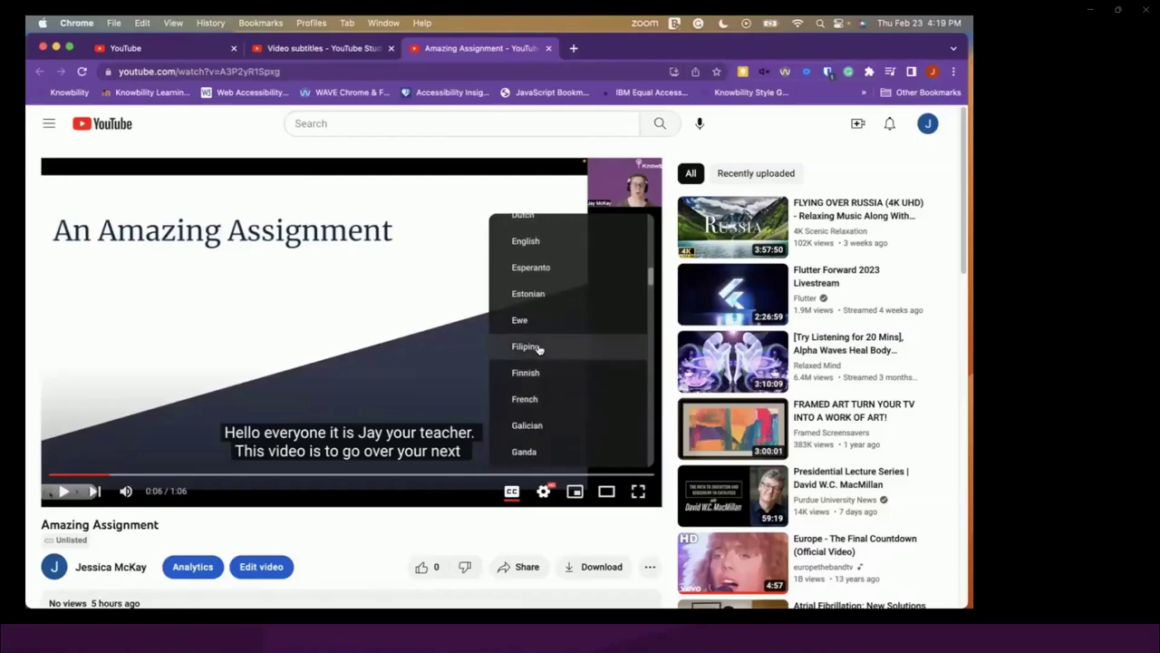
scroll(539, 350, "down", 5)
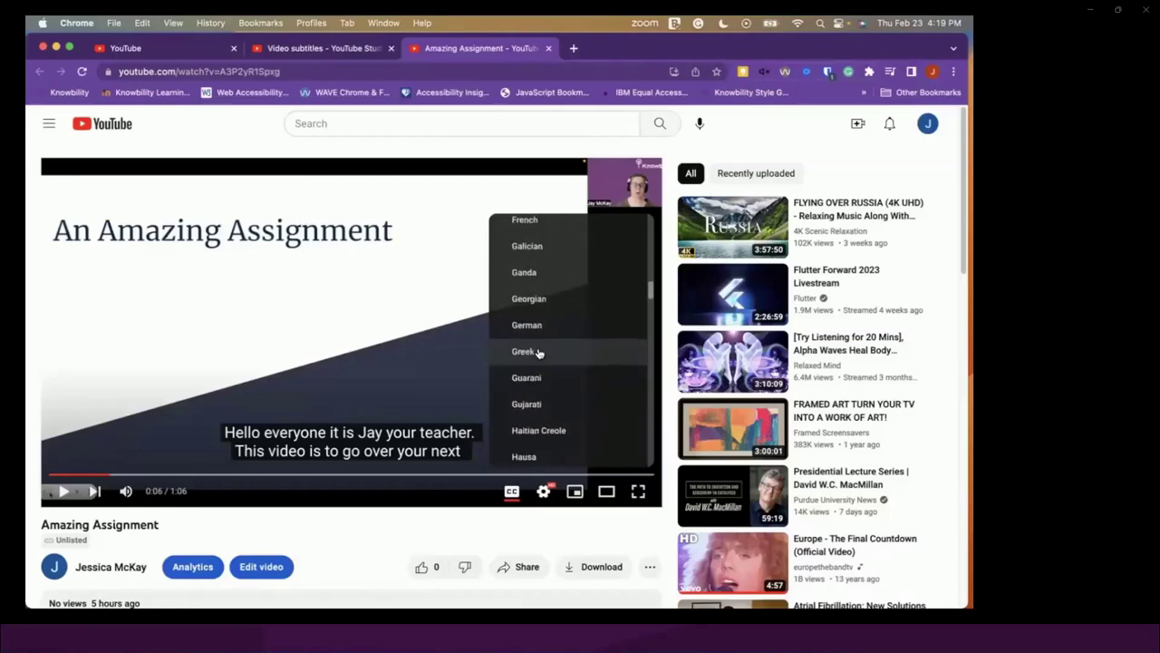
scroll(538, 353, "down", 5)
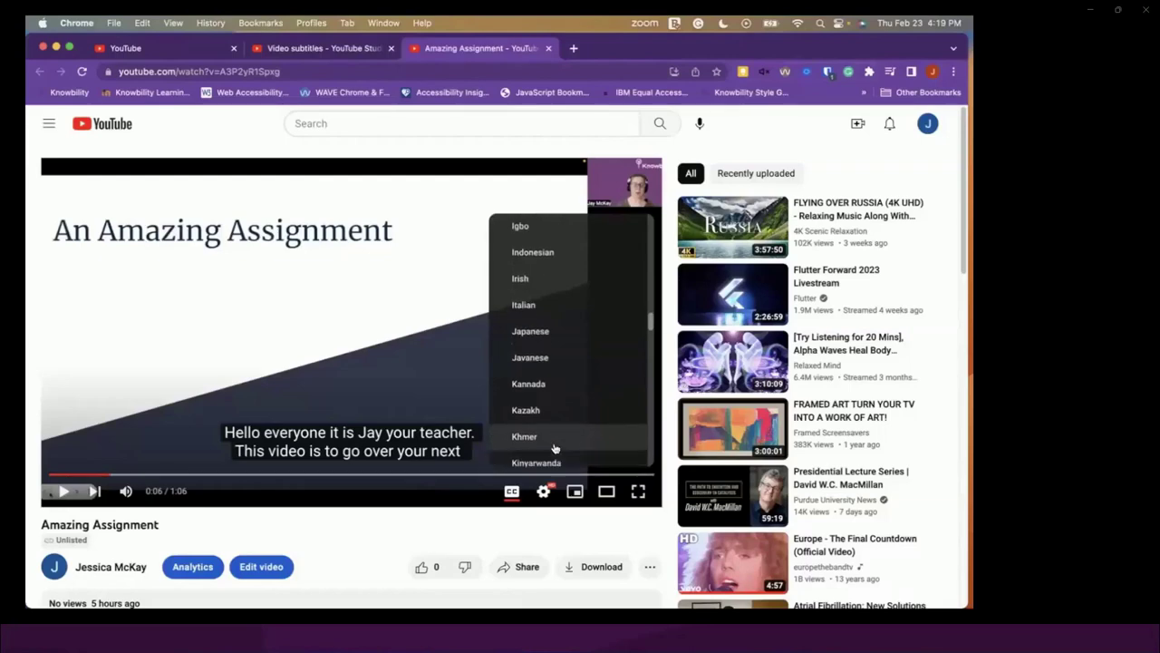
scroll(553, 446, "down", 2)
scroll(553, 433, "down", 2)
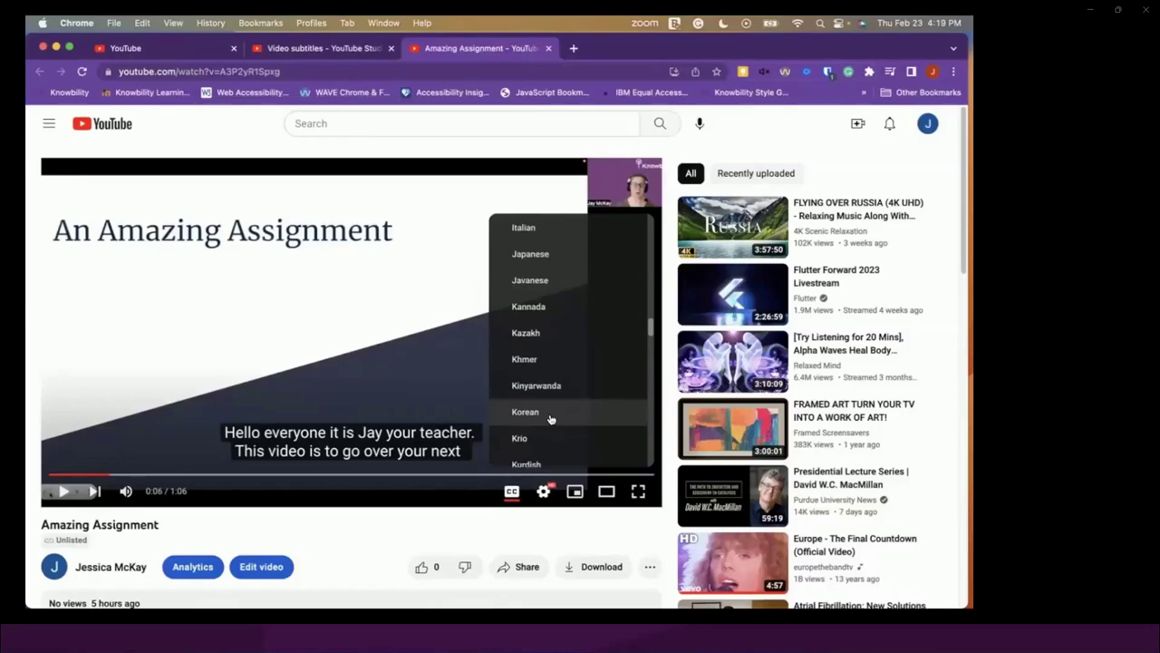
left_click(549, 416)
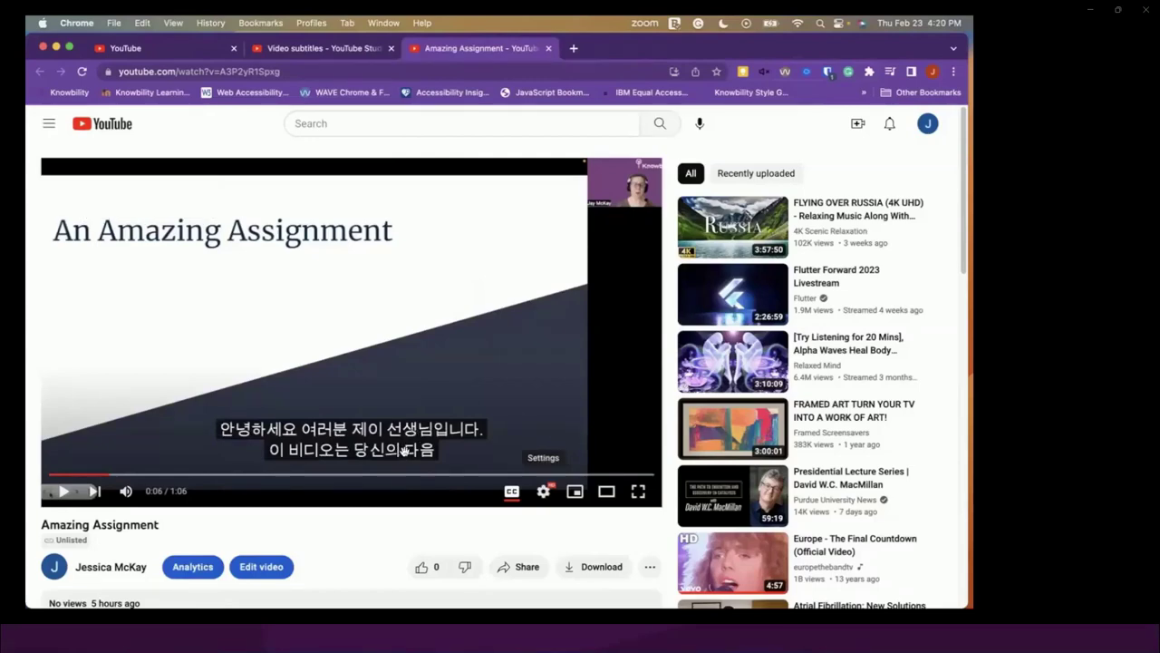
left_click(63, 491)
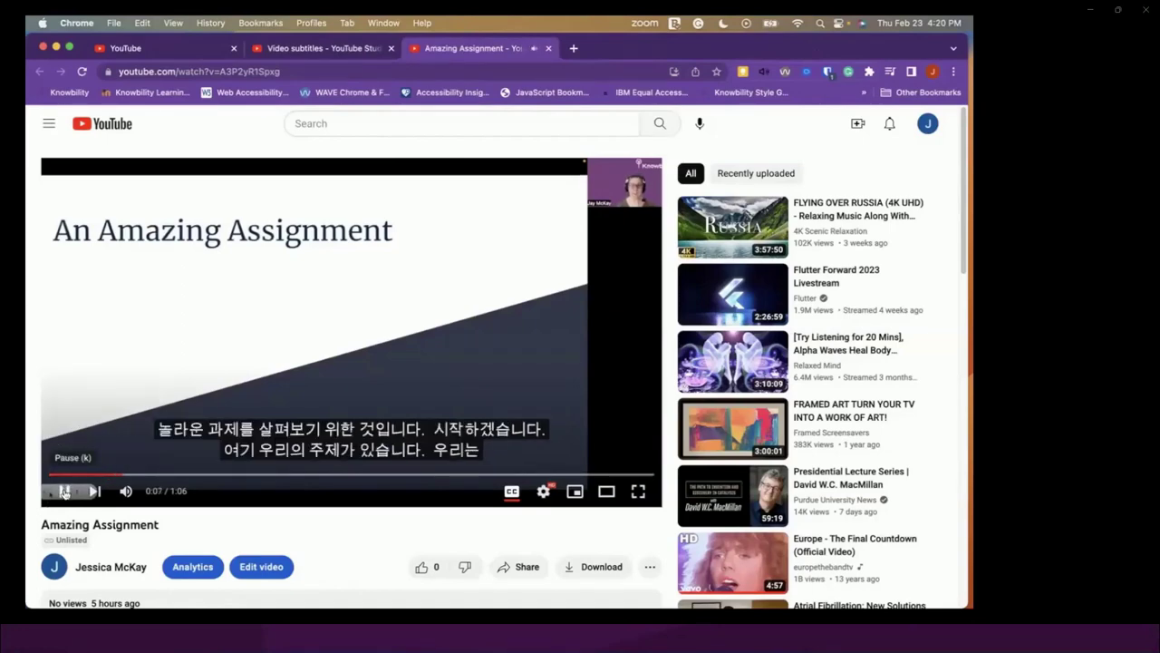
left_click(64, 490)
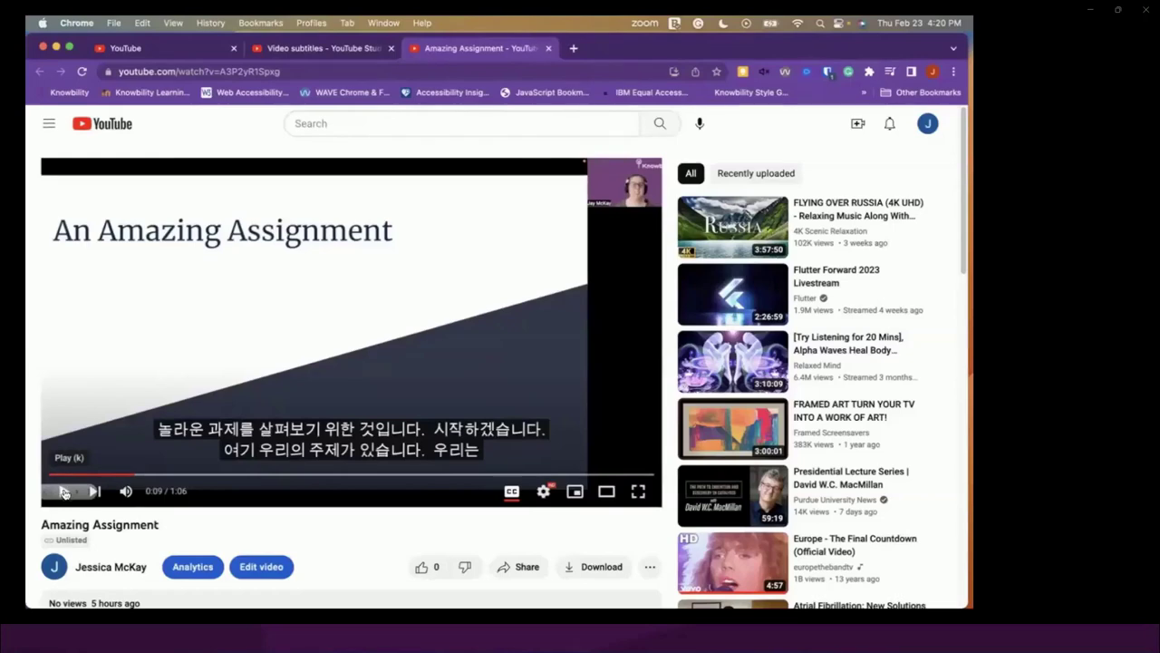
Set the player's subtitles back to English and close the player settings.
left_click(542, 492)
left_click(546, 425)
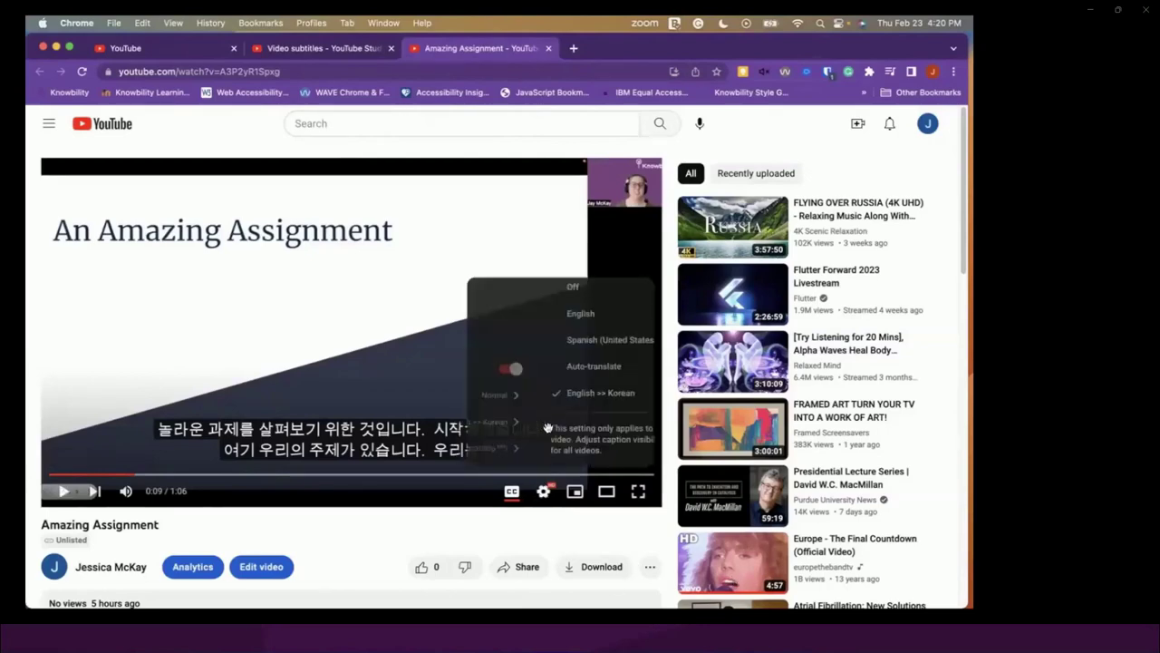
left_click(540, 314)
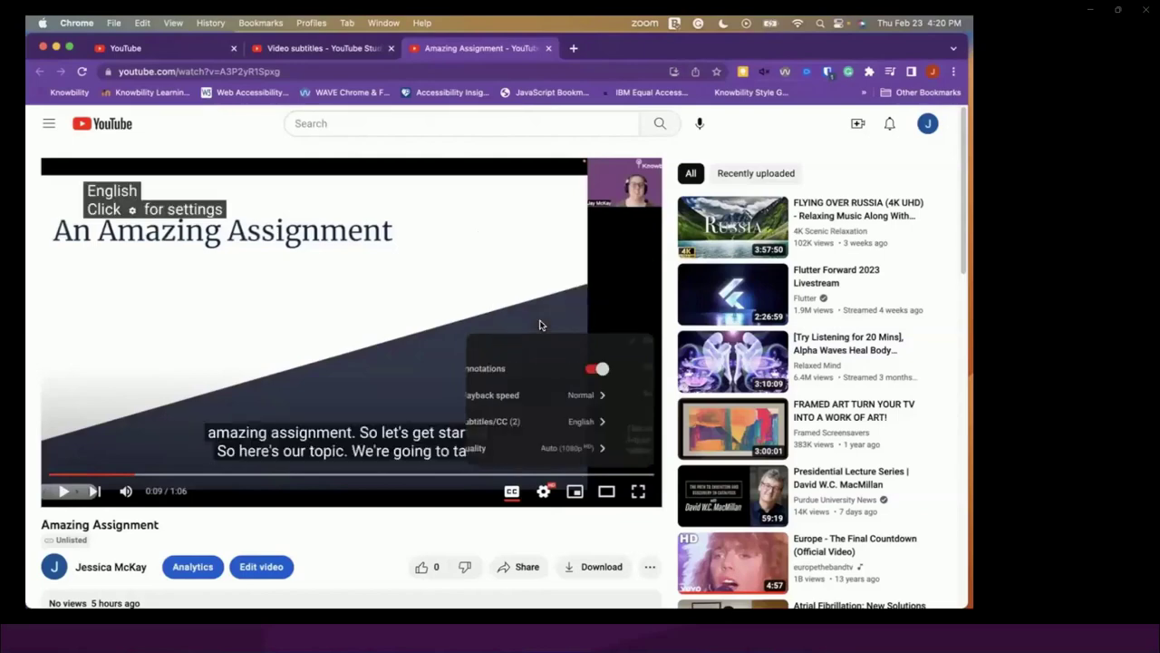
left_click(435, 528)
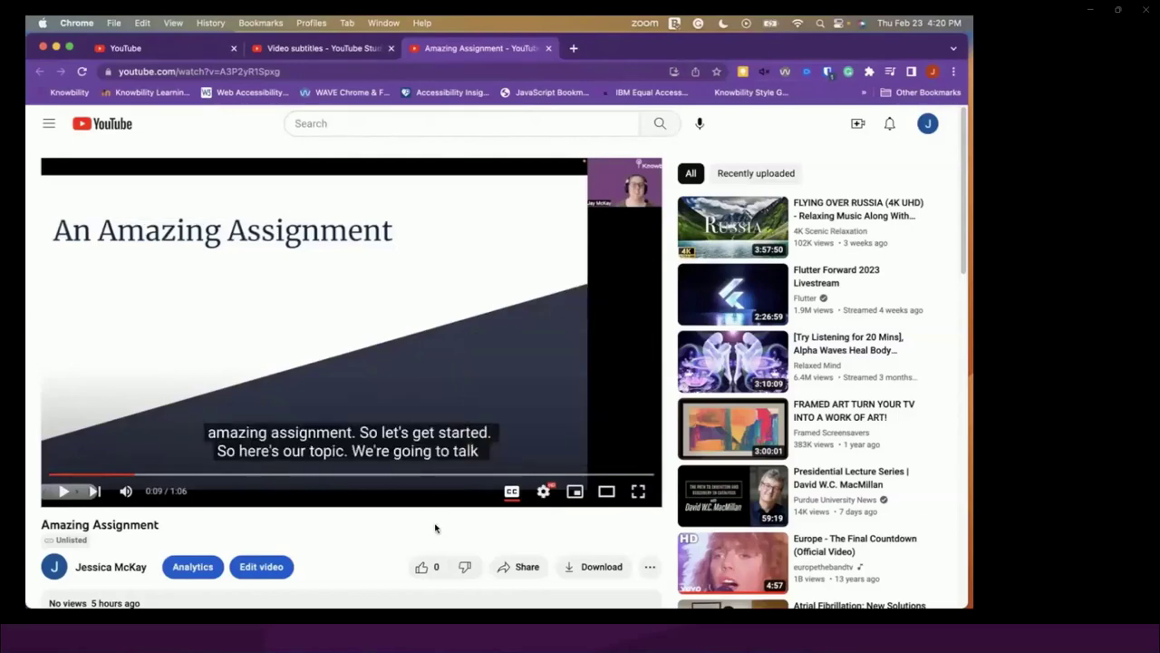
Show the video's transcript, and toggle its timestamps off and back on.
left_click(652, 569)
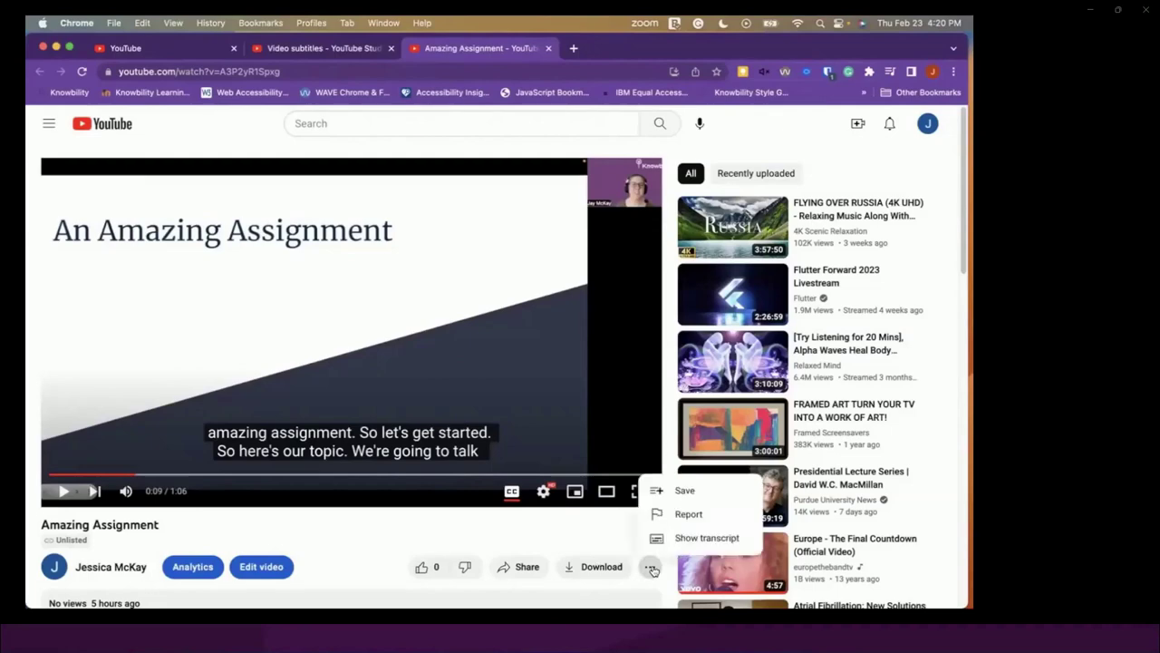
left_click(716, 540)
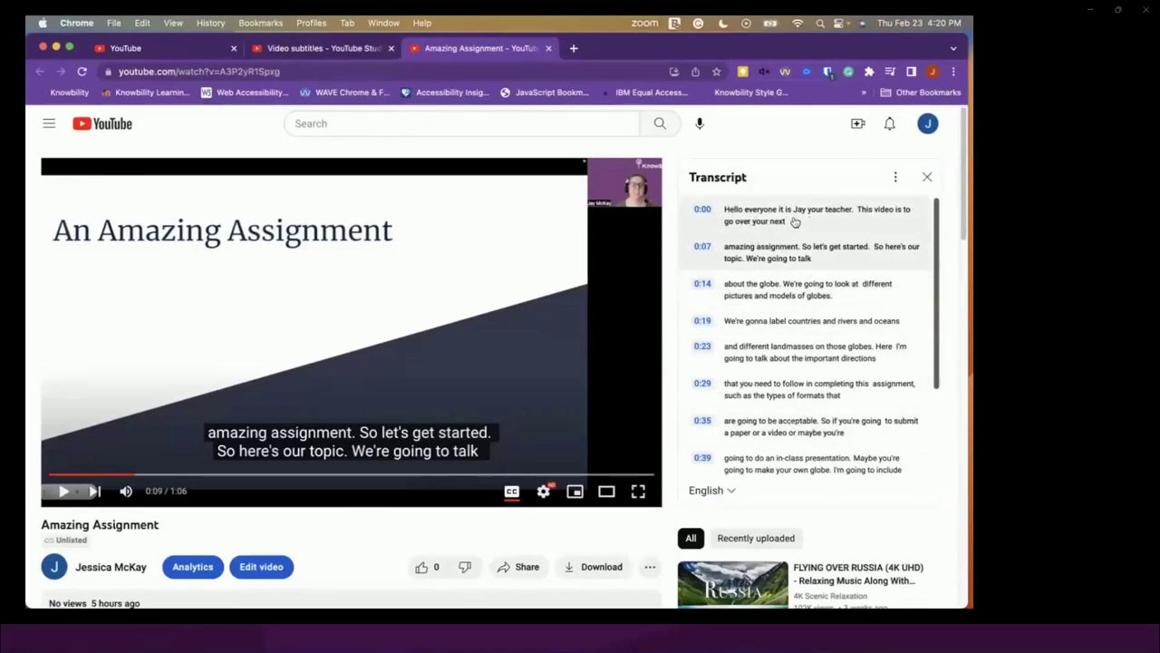
left_click(897, 181)
left_click(843, 211)
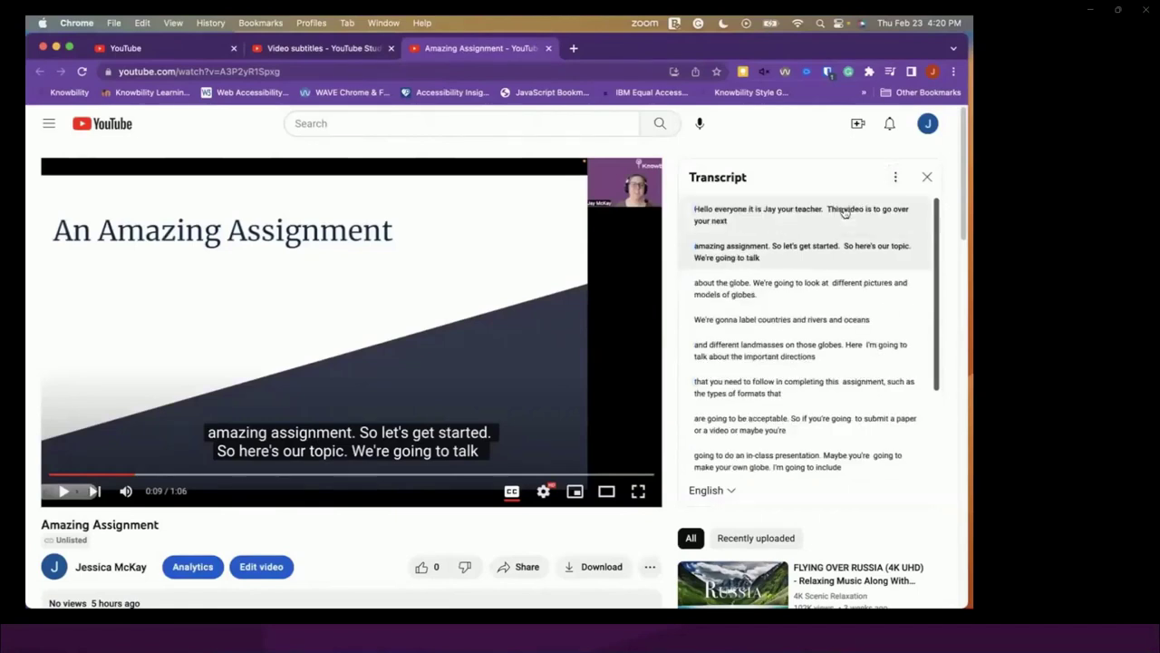
left_click(895, 178)
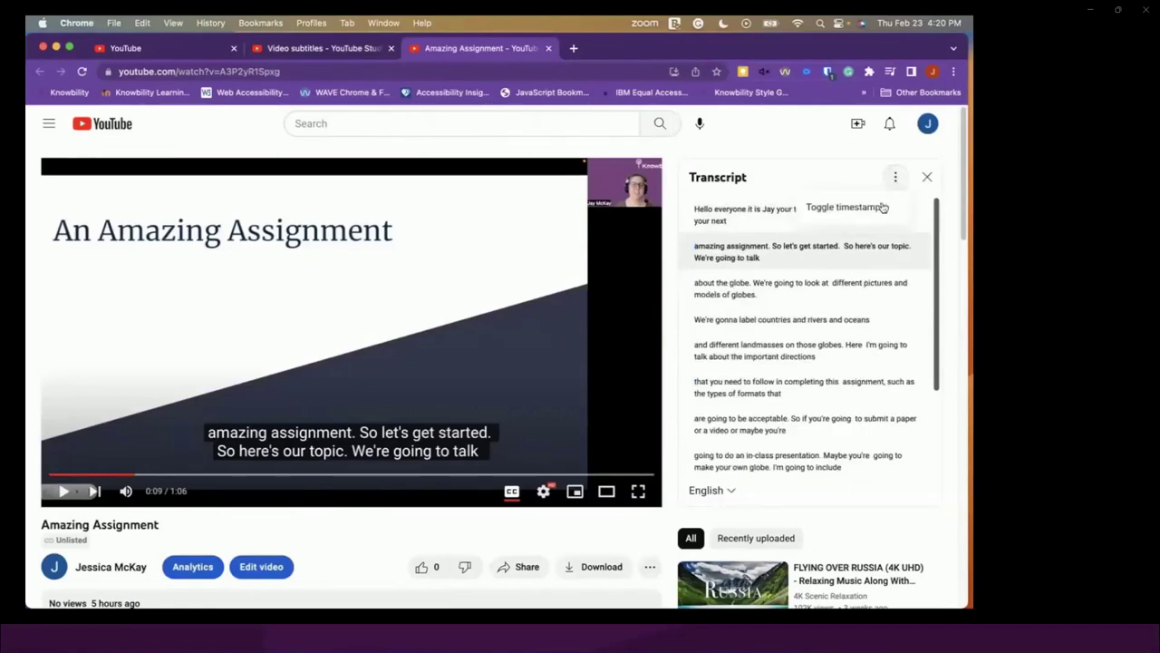
left_click(877, 208)
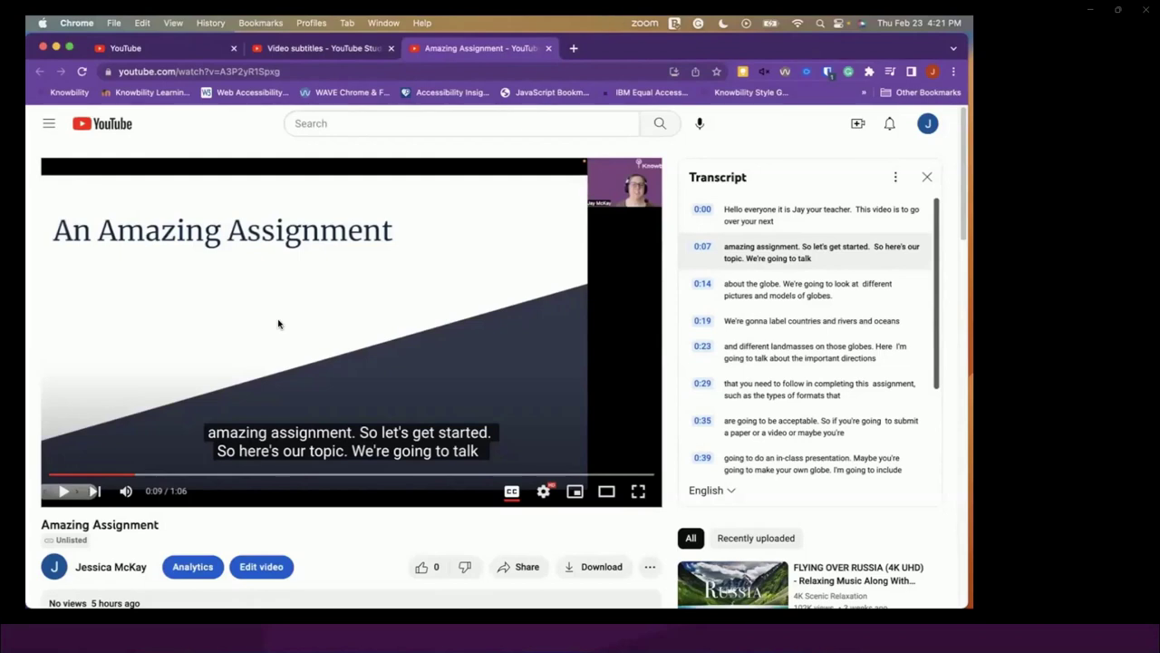
Play a few seconds with the transcript open, and view the transcript in Spanish (United States) before returning it to English.
left_click(64, 491)
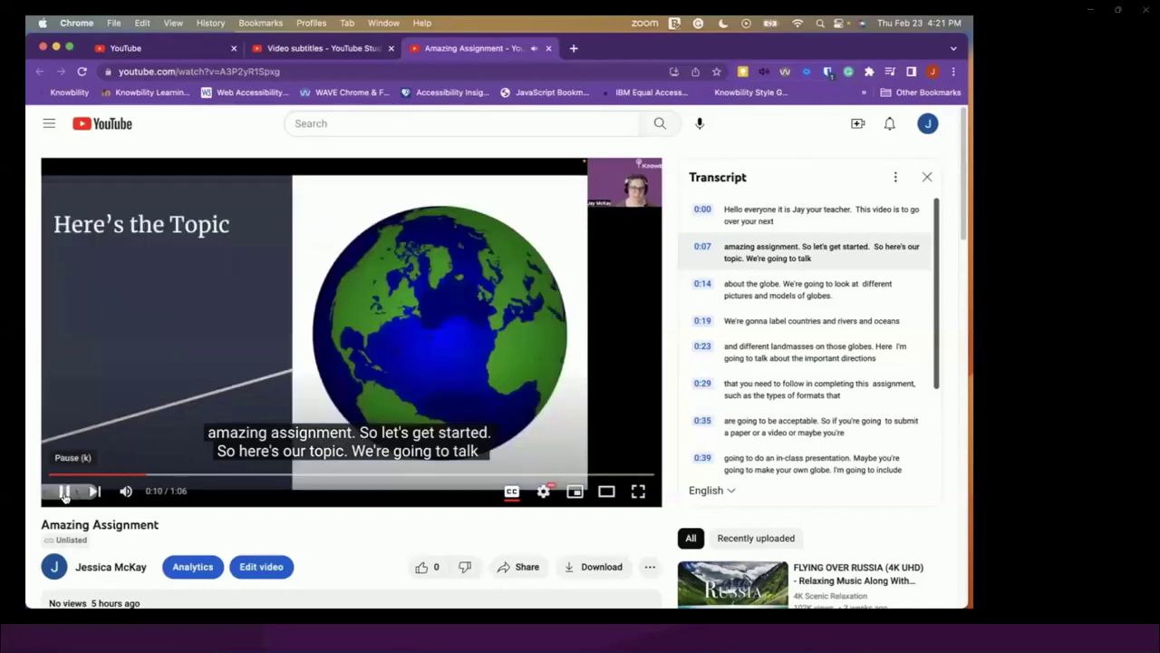
left_click(65, 492)
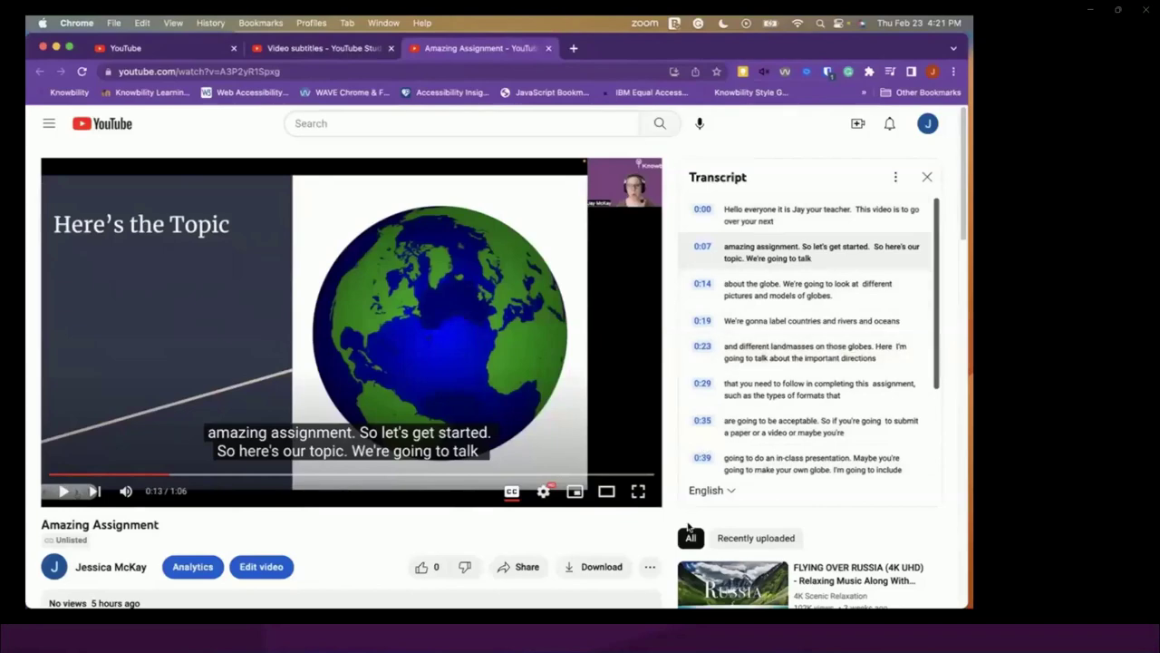
left_click(732, 493)
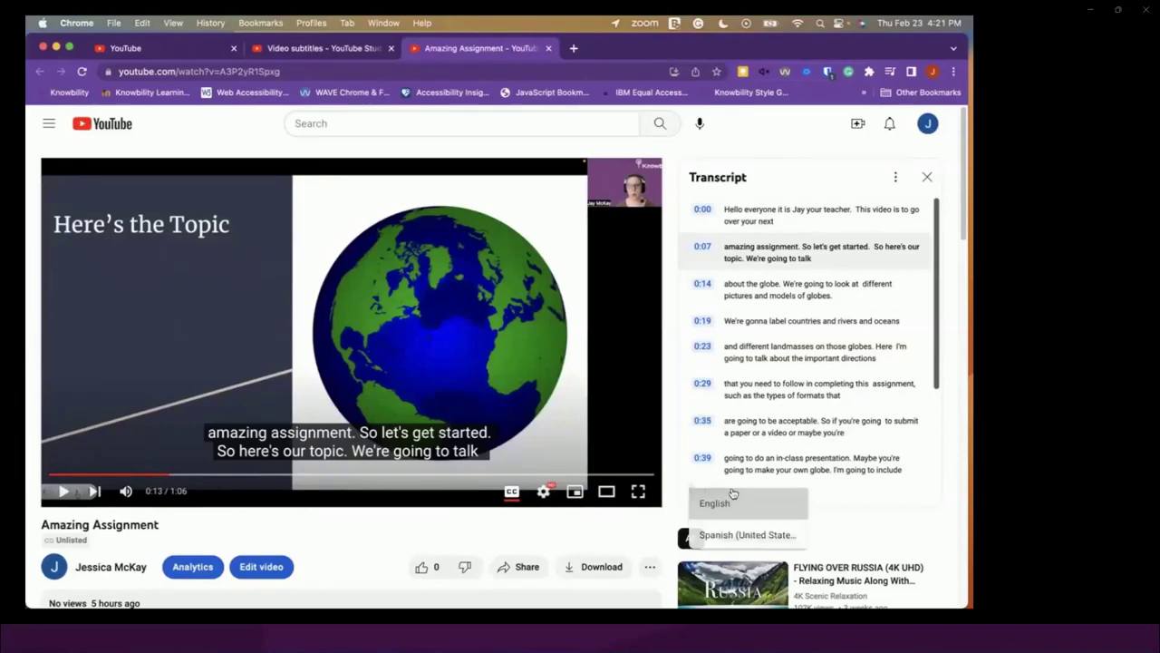
left_click(725, 541)
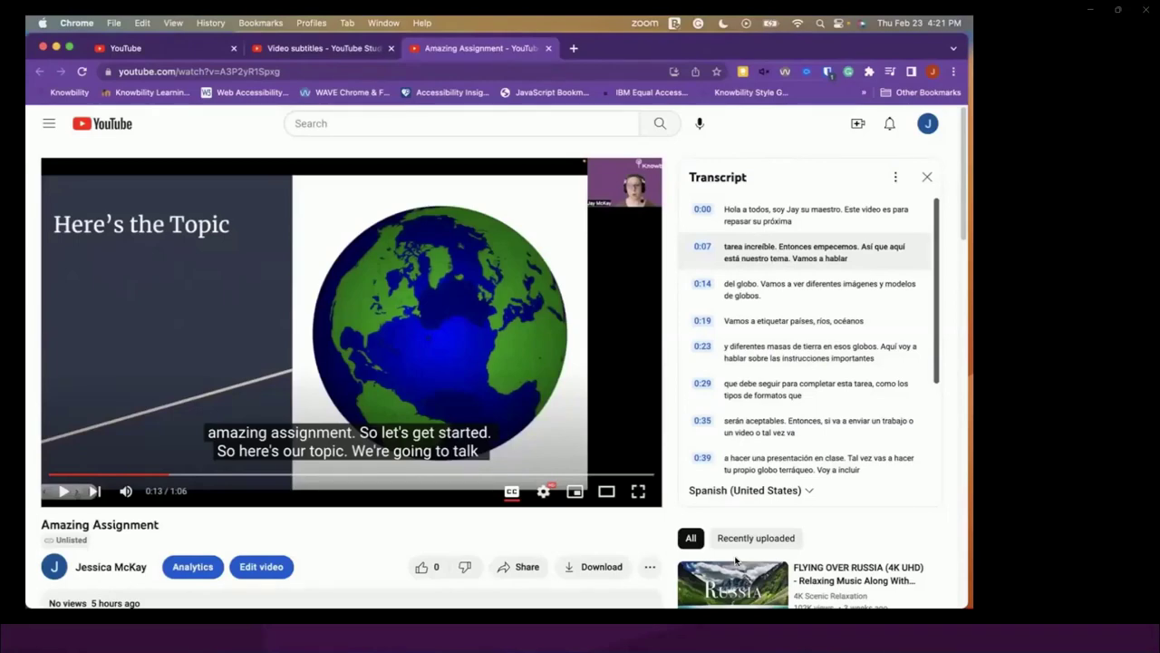
left_click(811, 492)
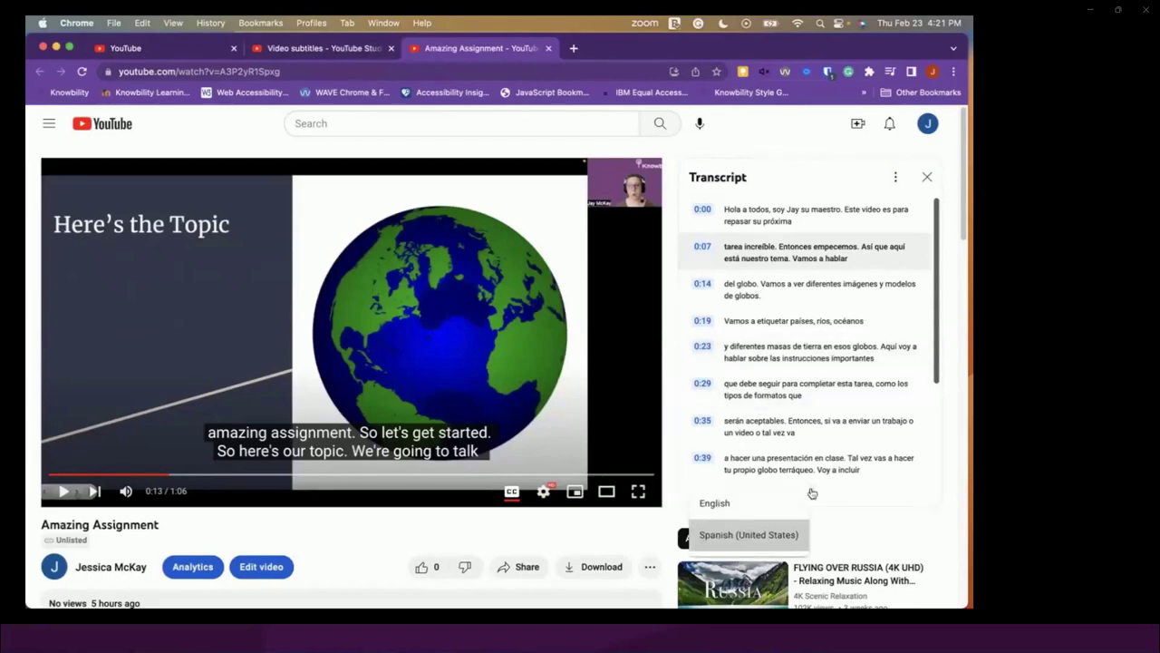
left_click(727, 514)
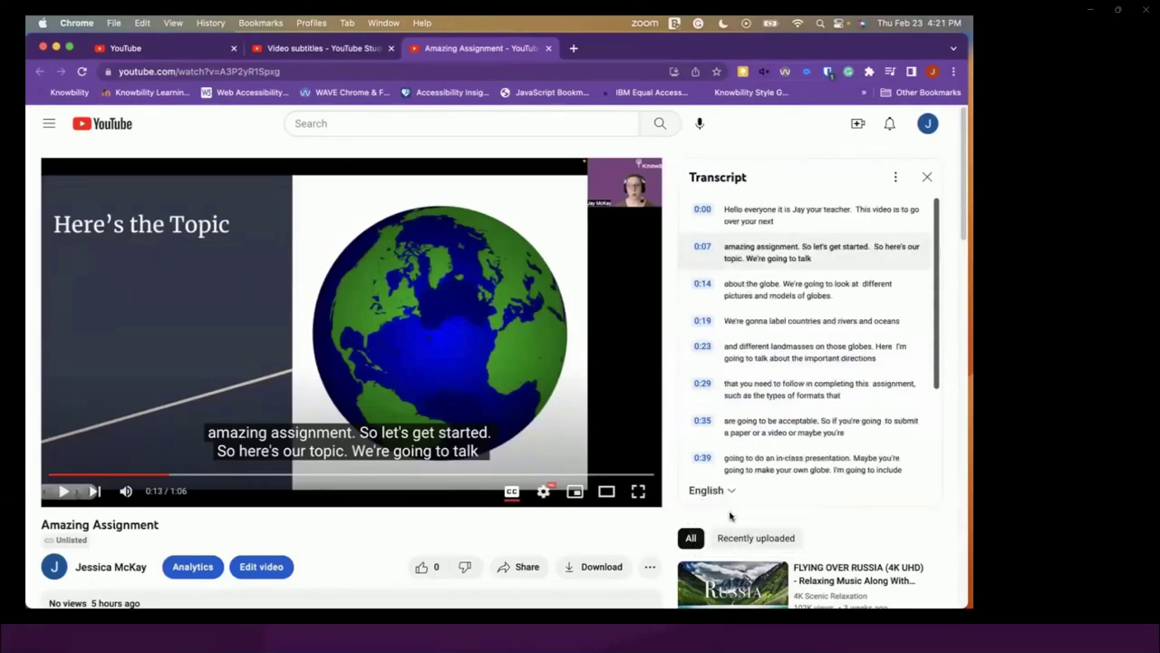
Copy the entire English transcript, including its timestamps.
scroll(848, 474, "down", 3)
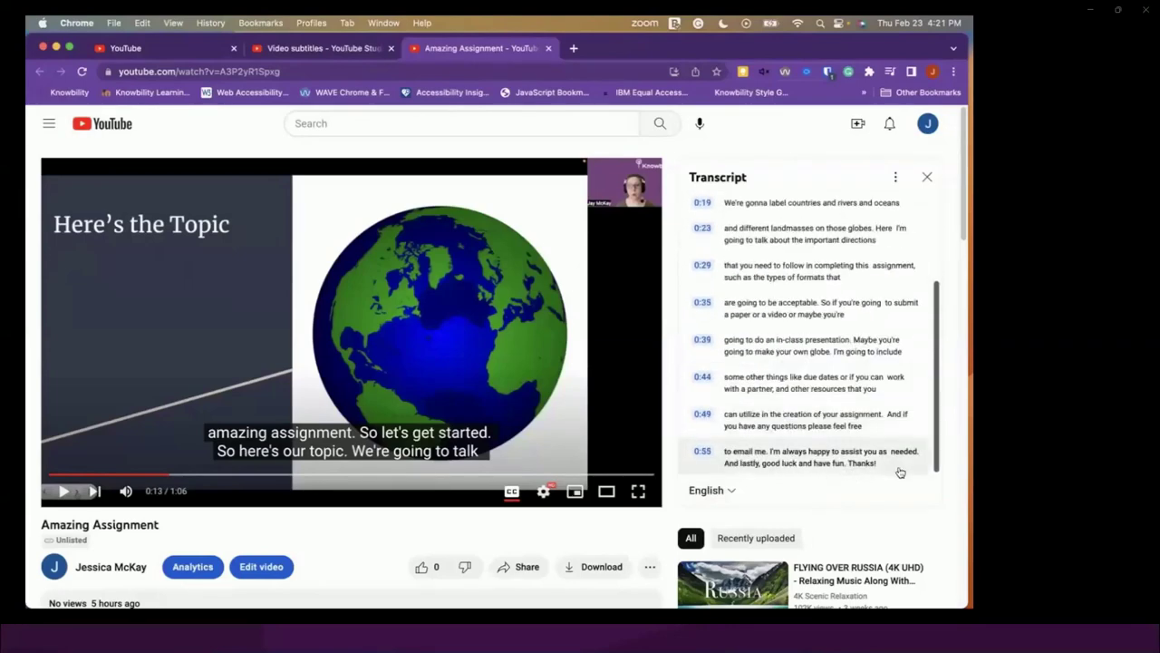
left_click_drag(897, 470, 691, 177)
key("super+c")
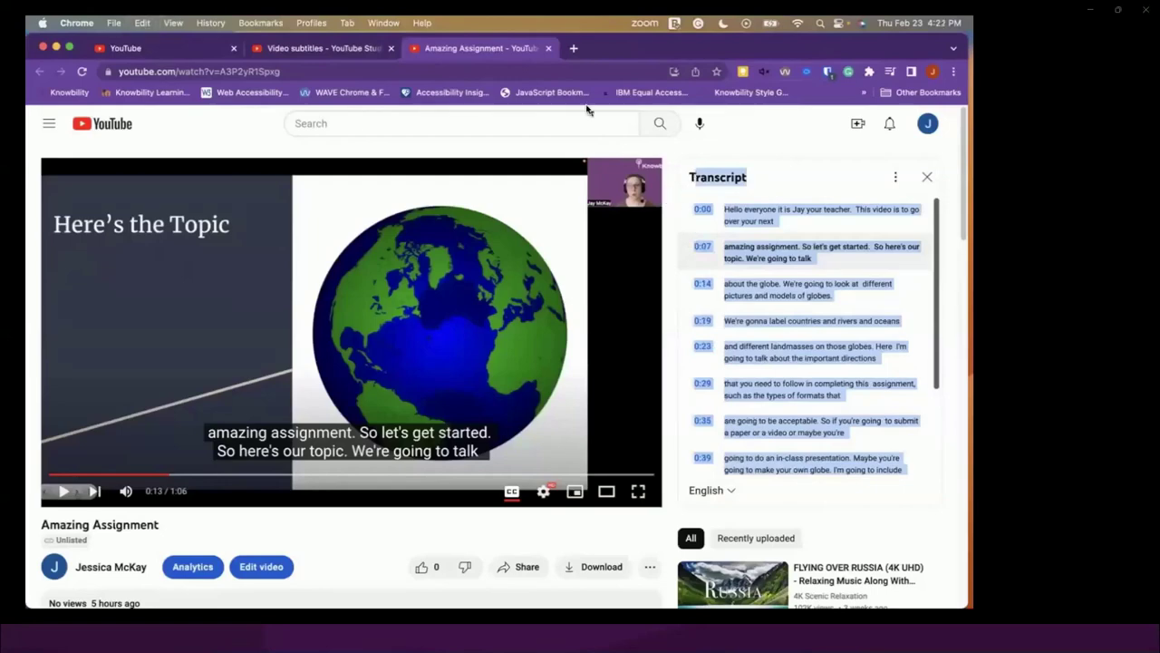
Open Google Docs in a new browser tab and create a blank document.
left_click(574, 48)
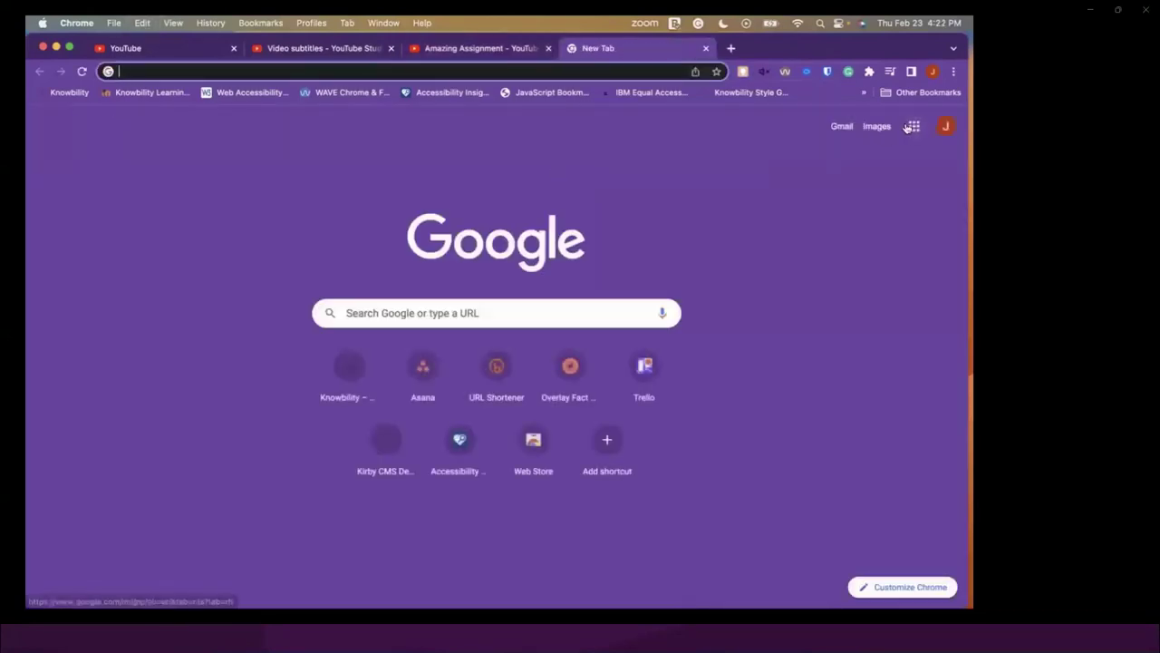
left_click(905, 127)
left_click(785, 243)
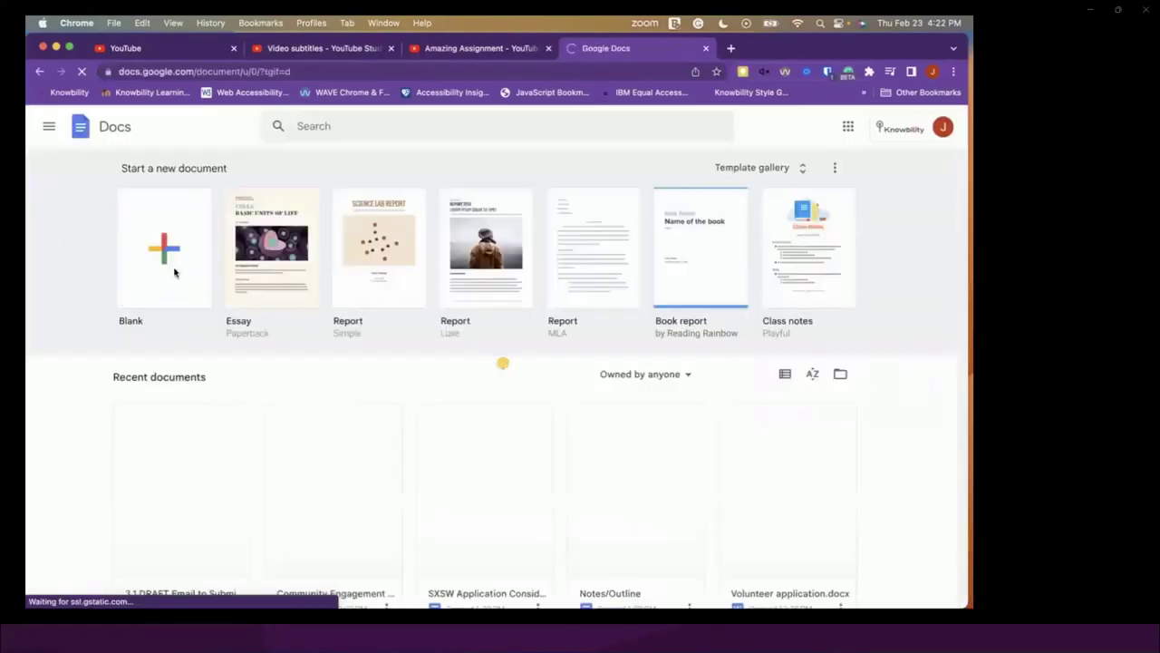
left_click(179, 271)
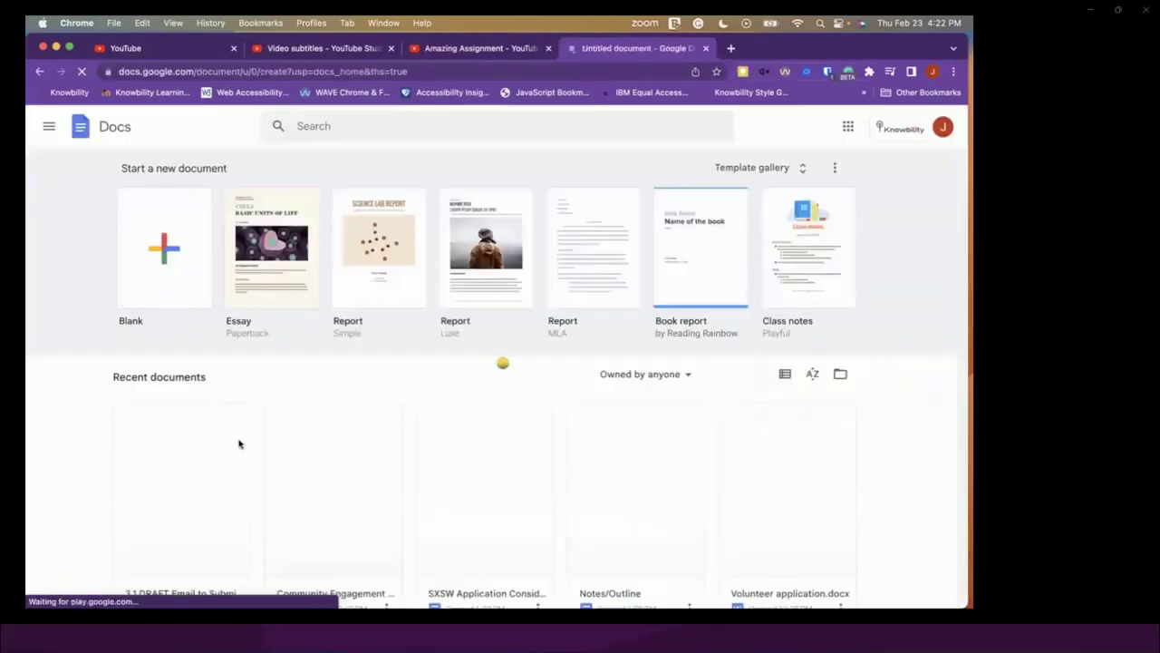
Paste the copied transcript into the blank document and delete the leftover "ranscript" heading text.
key("super+v")
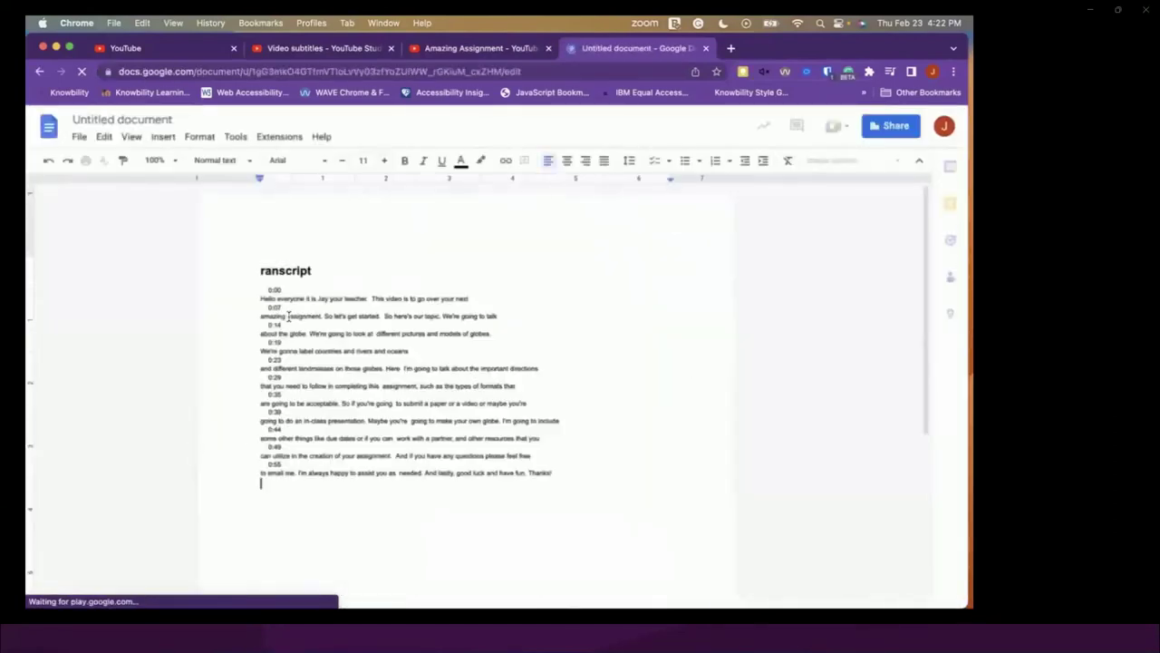
double_click(222, 269)
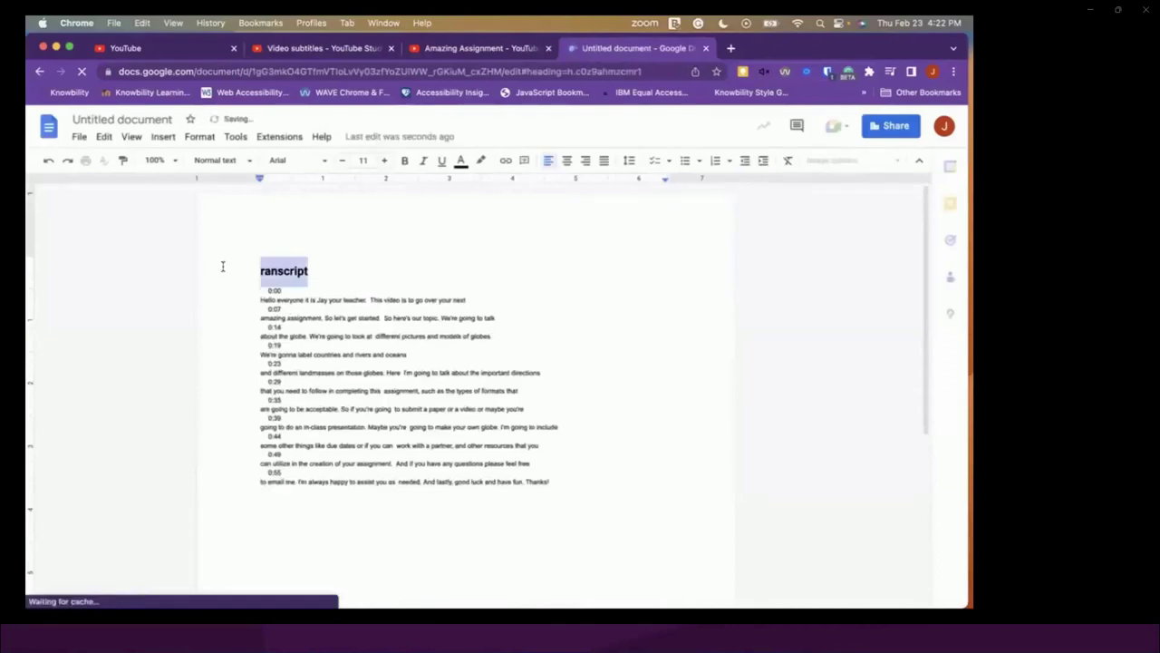
key("BackSpace")
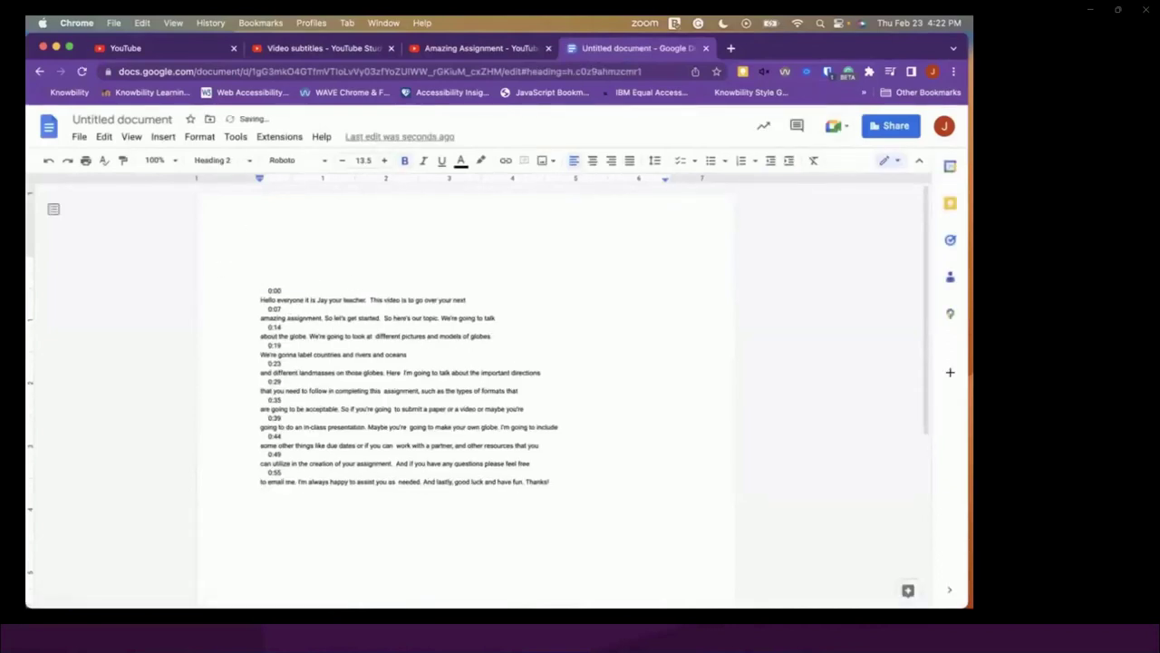
Return to the Amazing Assignment video on YouTube, hide the transcript's timestamps, and copy the entire English transcript.
left_click(297, 473)
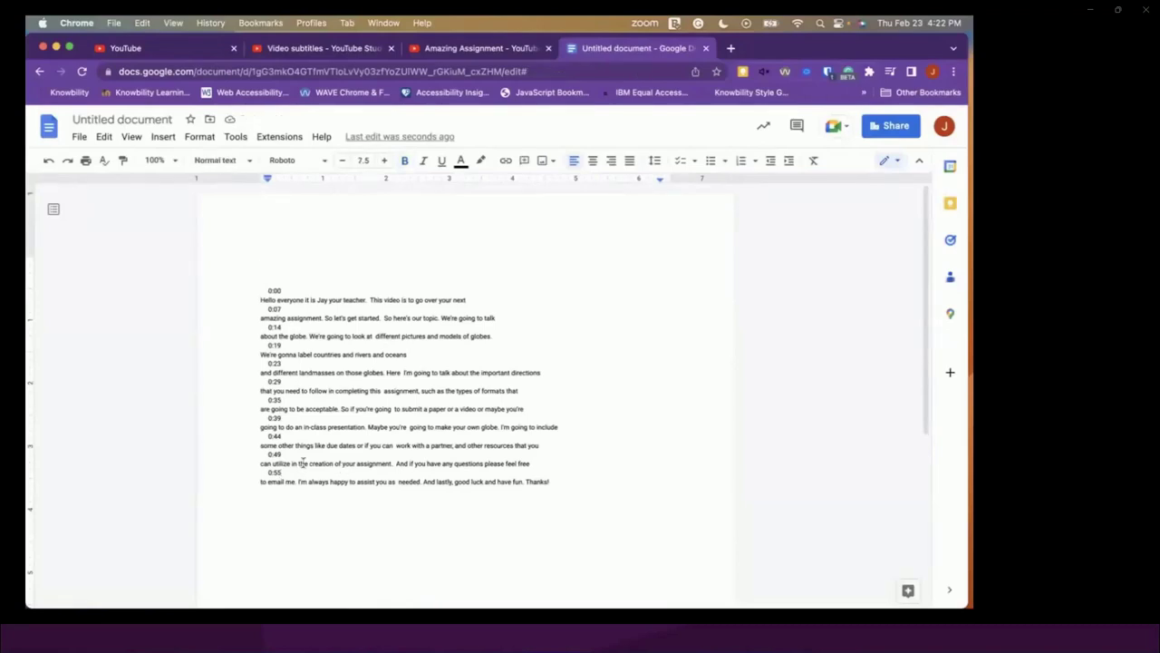
left_click(444, 51)
left_click(895, 177)
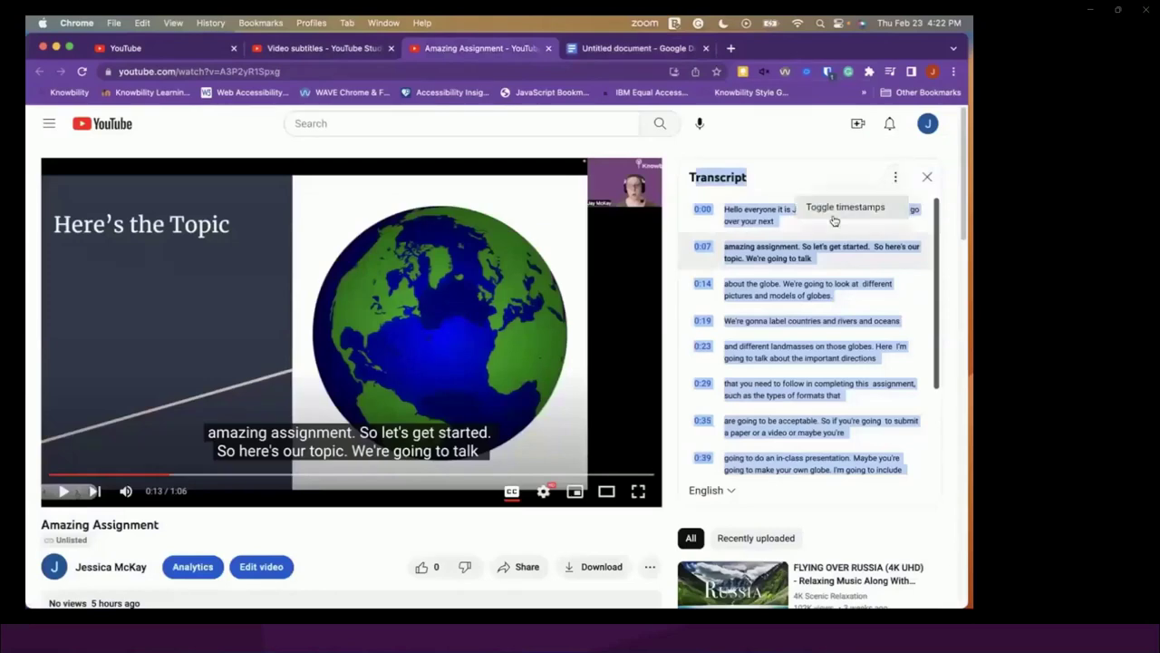
left_click(835, 214)
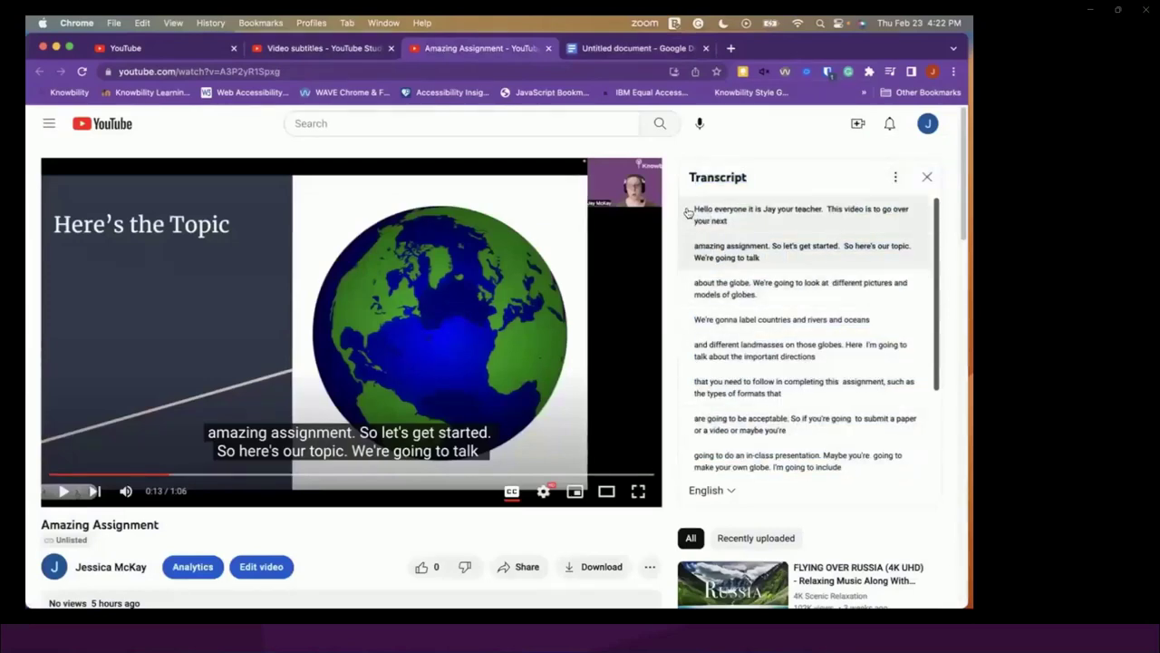
left_click_drag(691, 211, 842, 497)
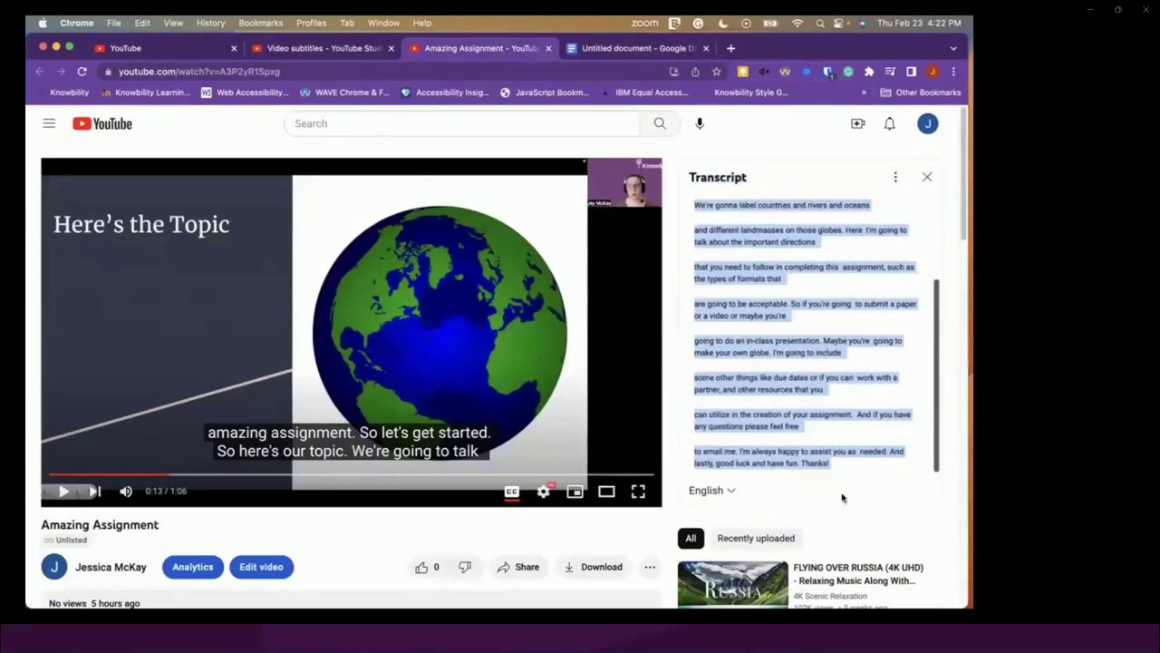
Replace all the text in the untitled Google Docs document with the copied English transcript without timestamps.
left_click(617, 50)
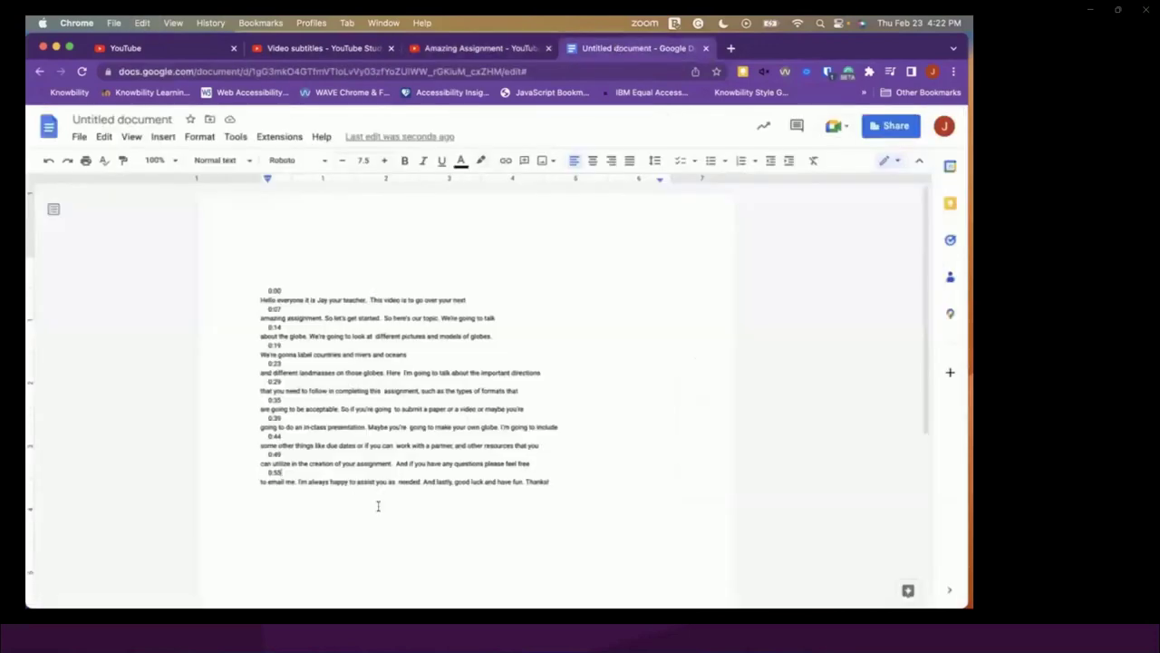
left_click(565, 482)
key("super+a")
key("BackSpace")
type("Hello everyone it is Jay your teacher.  This video is to go over your next amazing assignment. So let's get started.  So here's our topic. We're going to talk about the globe. We're going to look at  different pictures and models of globes. We're gonna label countries and rivers and oceans and different landmasses on those globes. Here  I'm going to talk about the important directions that you need to follow in completing this  assignment, such as the types of formats that are going to be acceptable. So if you're going  to submit a paper or a video or maybe you're going to do an in-class presentation. Maybe you're  going to make your own globe. I'm going to include some other things like due dates or if you can  work with a partner, and other resources that you can utilize in the creation of your assignment.  And if you have any questions please feel free to email me. I'm always happy to assist you as  needed. And lastly, good luck and have fun. Thanks! English  All  Recently uploaded")
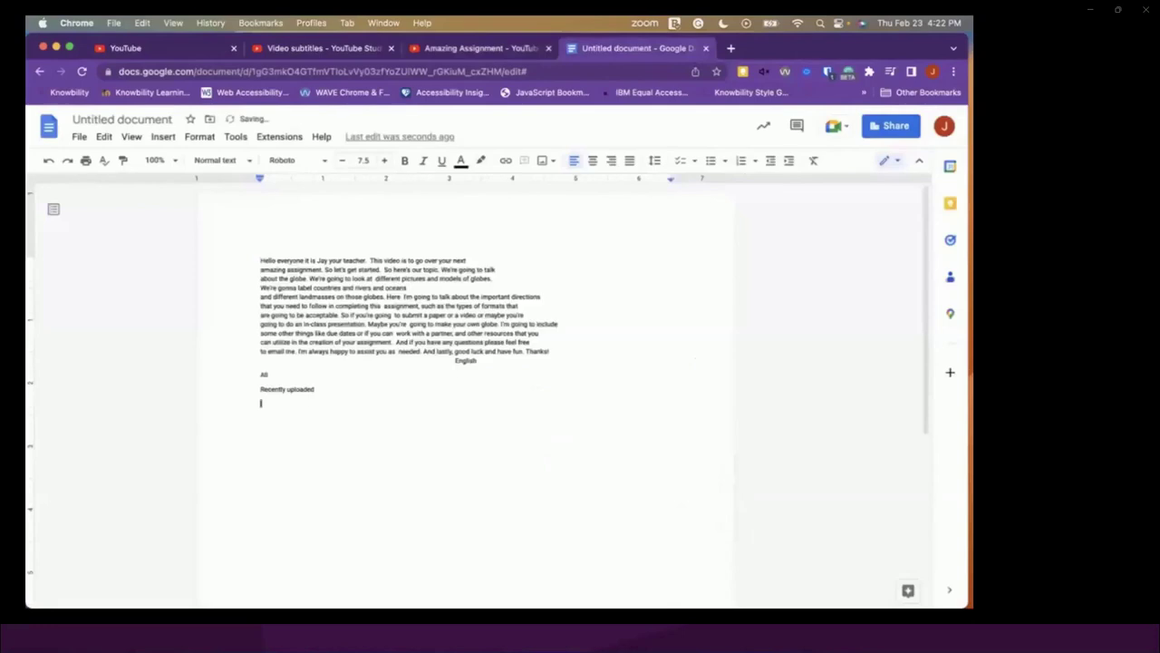
Delete the leftover "English", "All" and "Recently uploaded" lines below the pasted transcript.
left_click_drag(342, 396, 250, 362)
key("BackSpace")
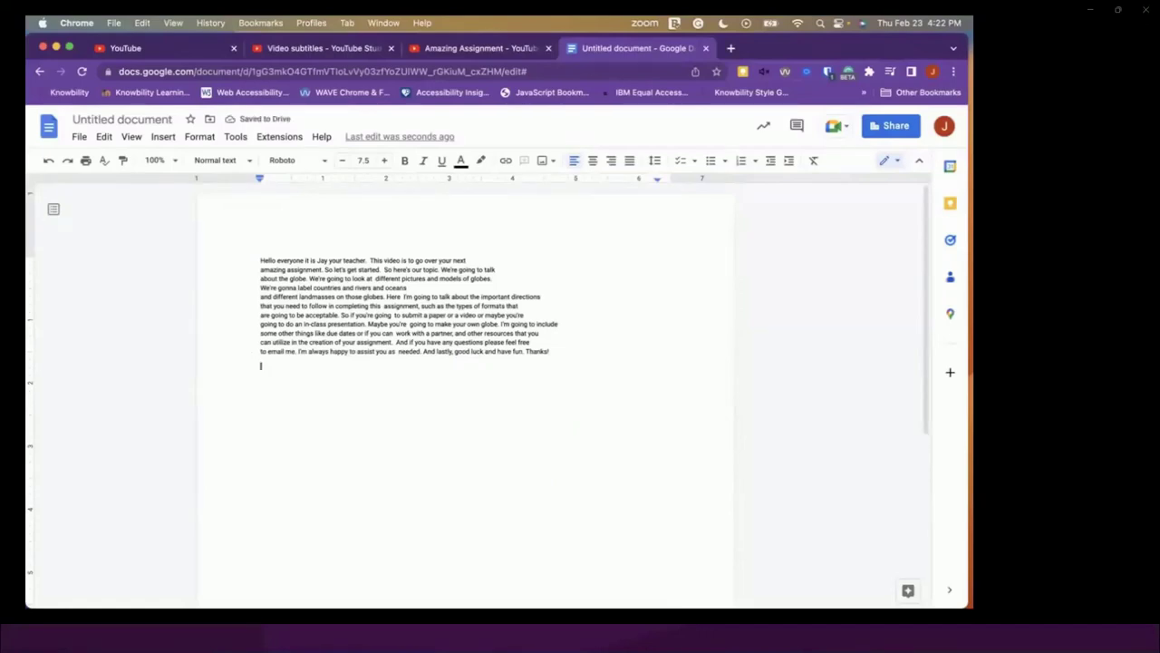
left_click(254, 306)
Return to the YouTube video, switch its transcript to Spanish (United States), and show the timestamps again.
left_click(466, 49)
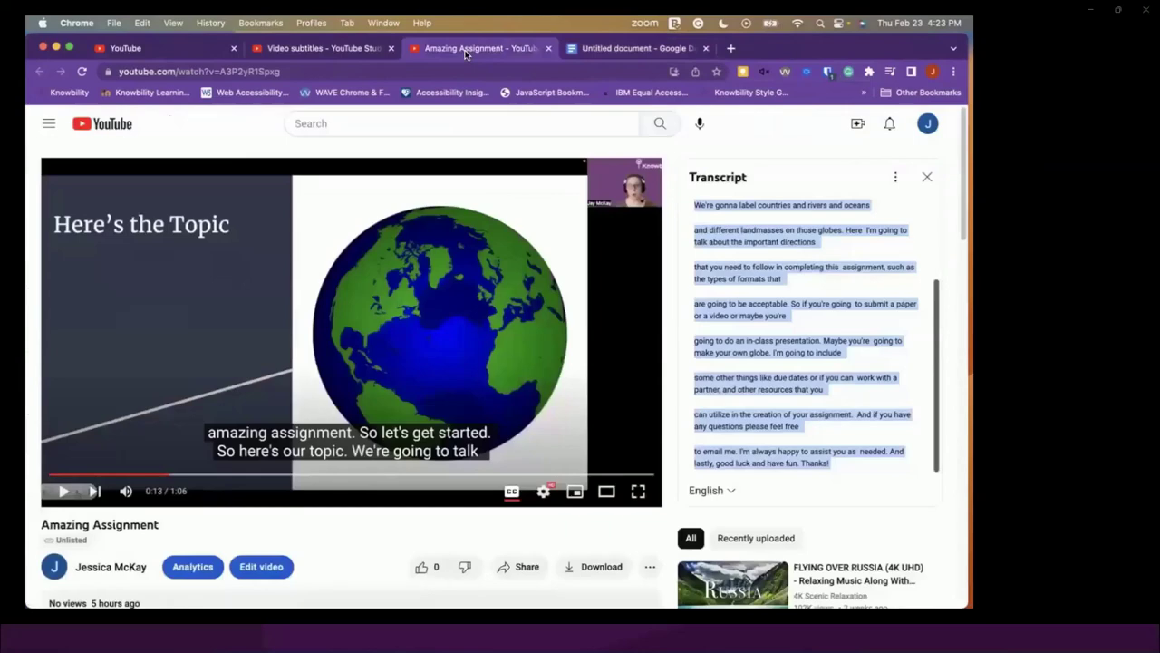
left_click(721, 493)
left_click(730, 535)
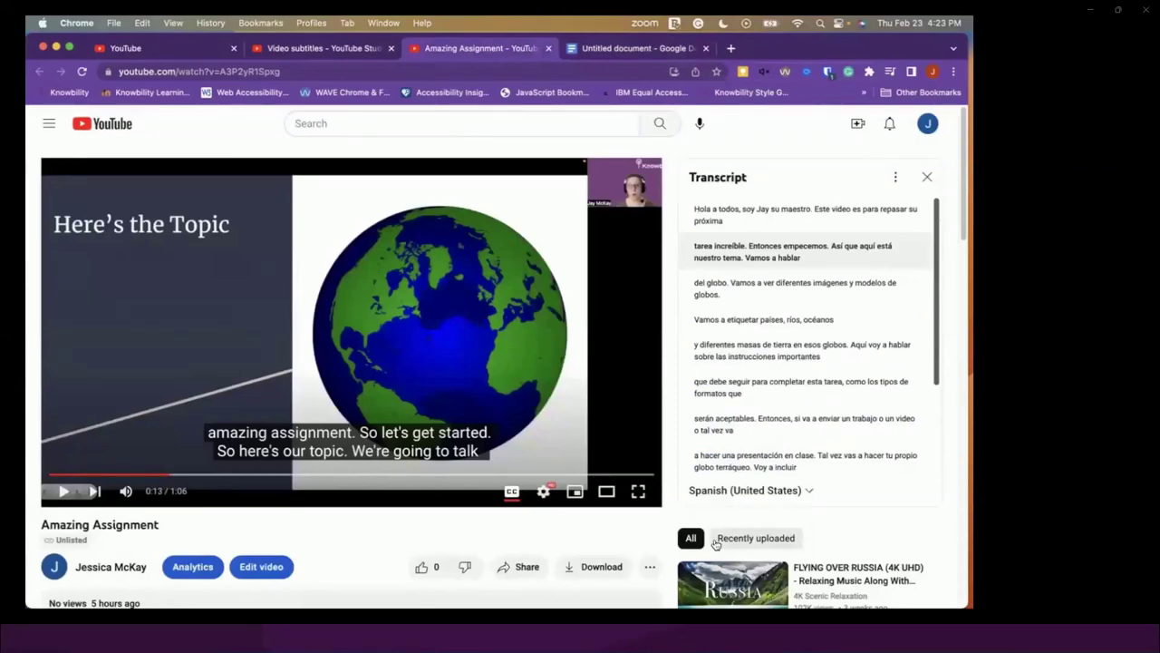
left_click(895, 178)
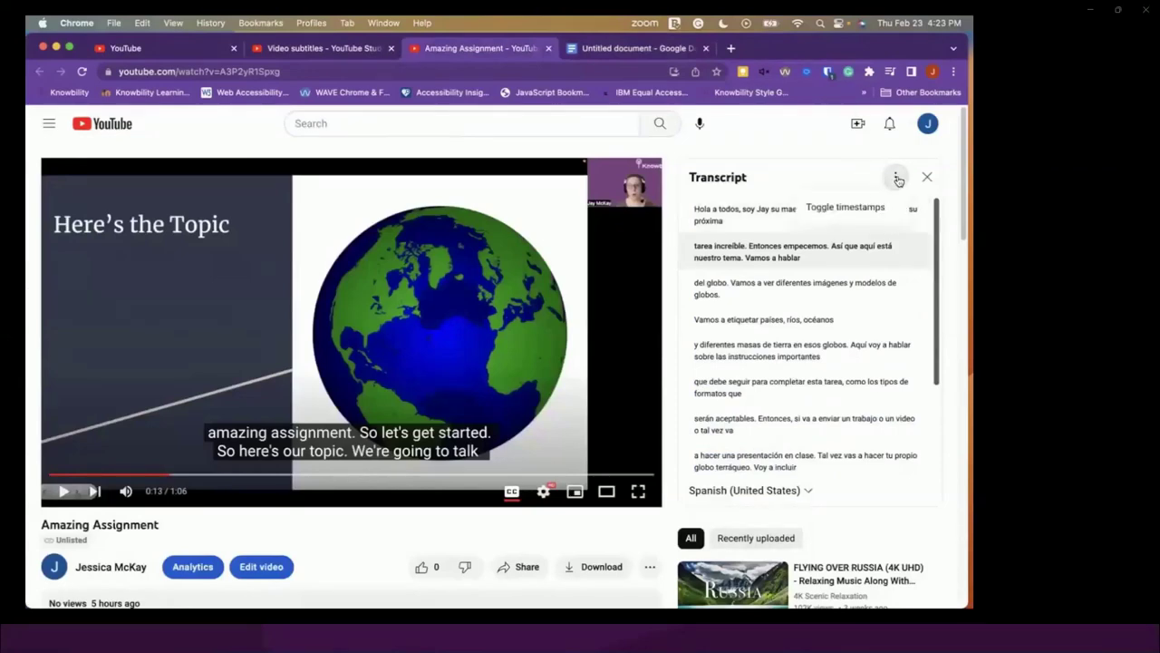
left_click(843, 208)
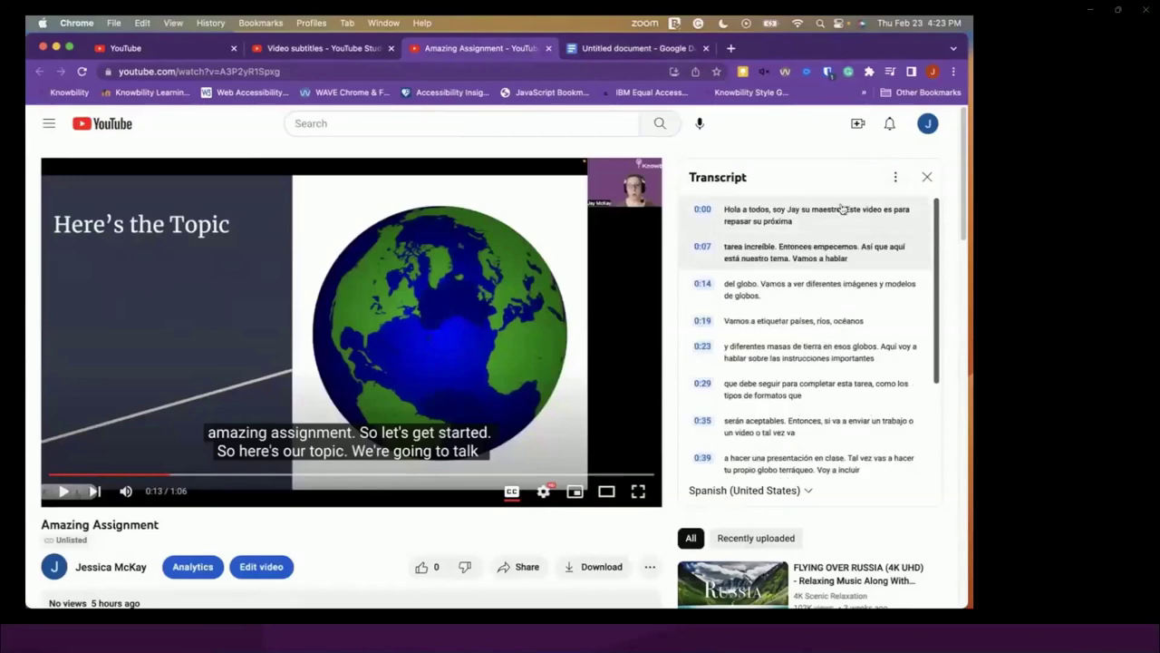
Copy the entire Spanish transcript, including its timestamps.
scroll(783, 461, "down", 3)
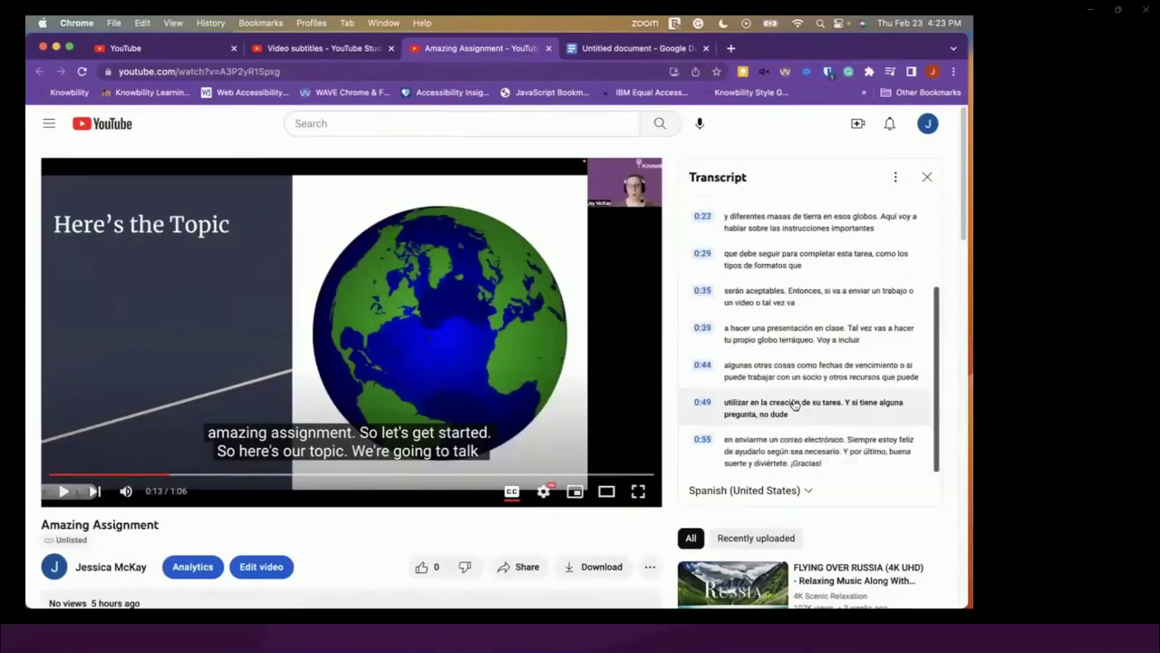
left_click_drag(838, 464, 719, 211)
key("super+c")
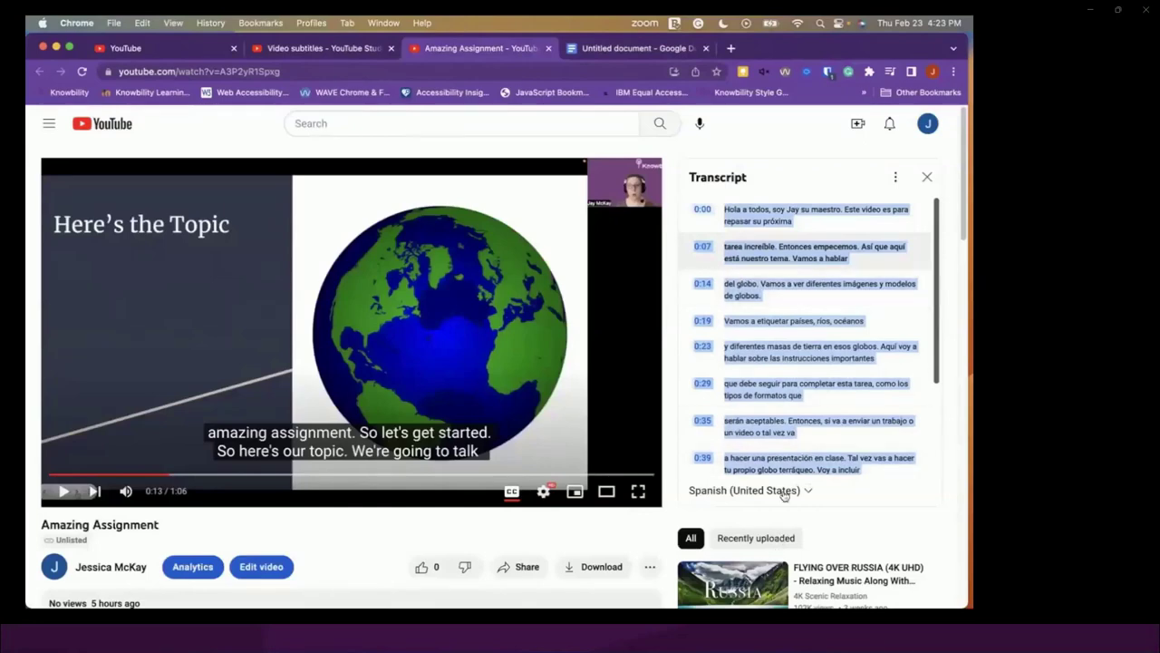
Replace the English text in the untitled Google Docs document with the copied Spanish transcript.
left_click(596, 49)
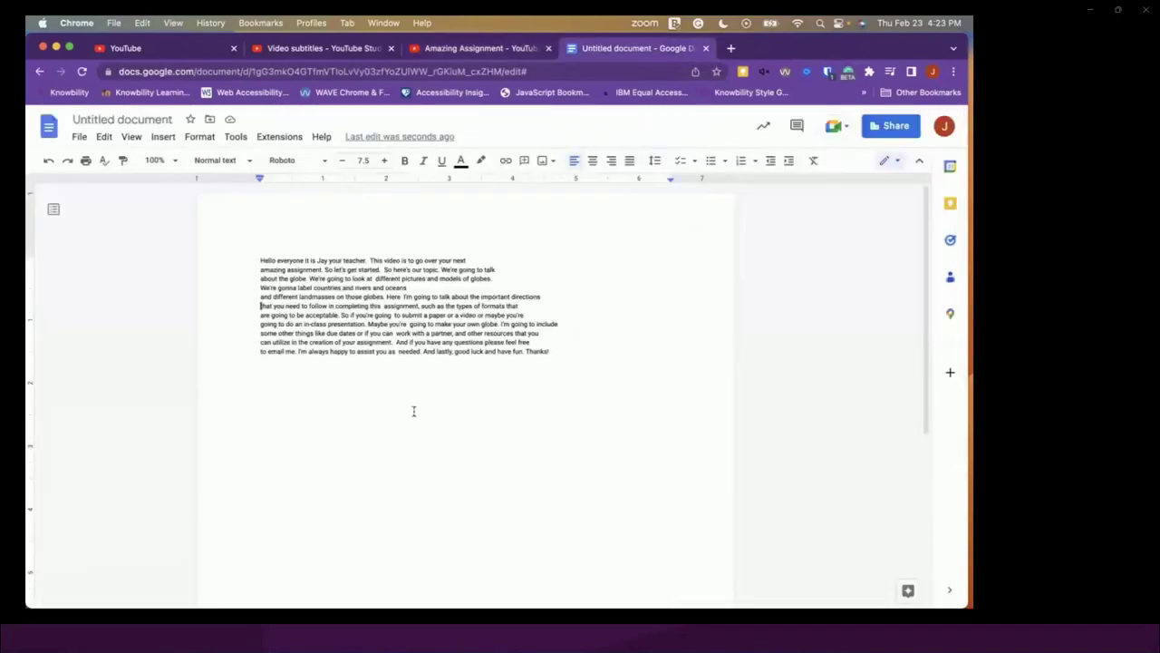
left_click_drag(580, 352, 171, 233)
key("super+v")
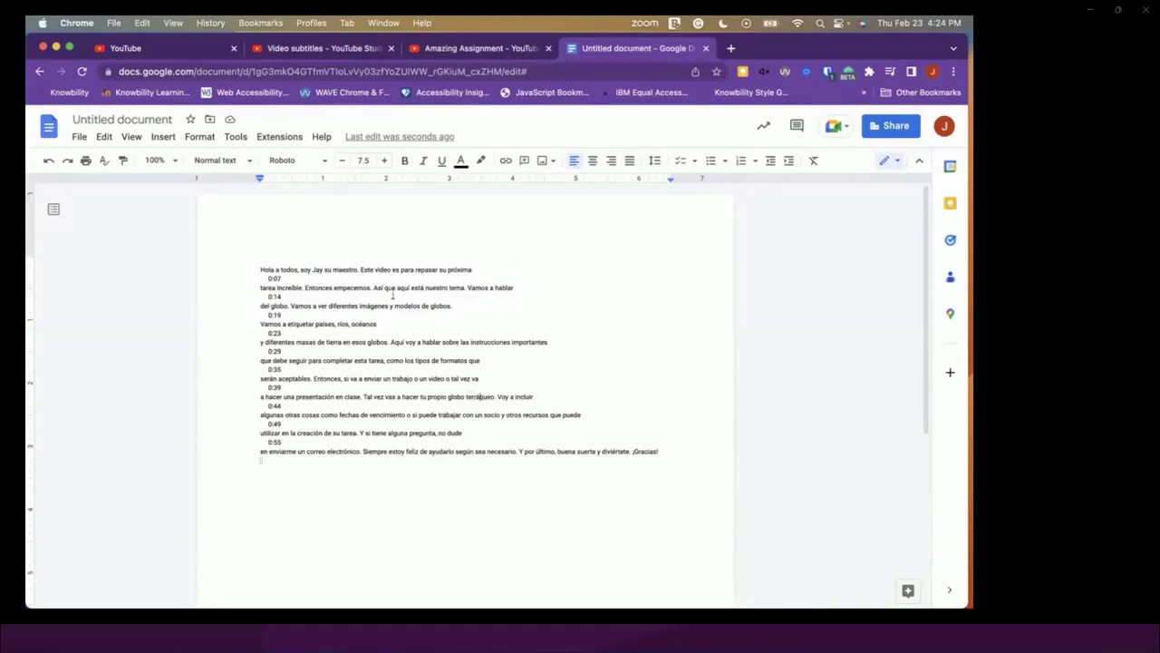
left_click_drag(663, 456, 252, 451)
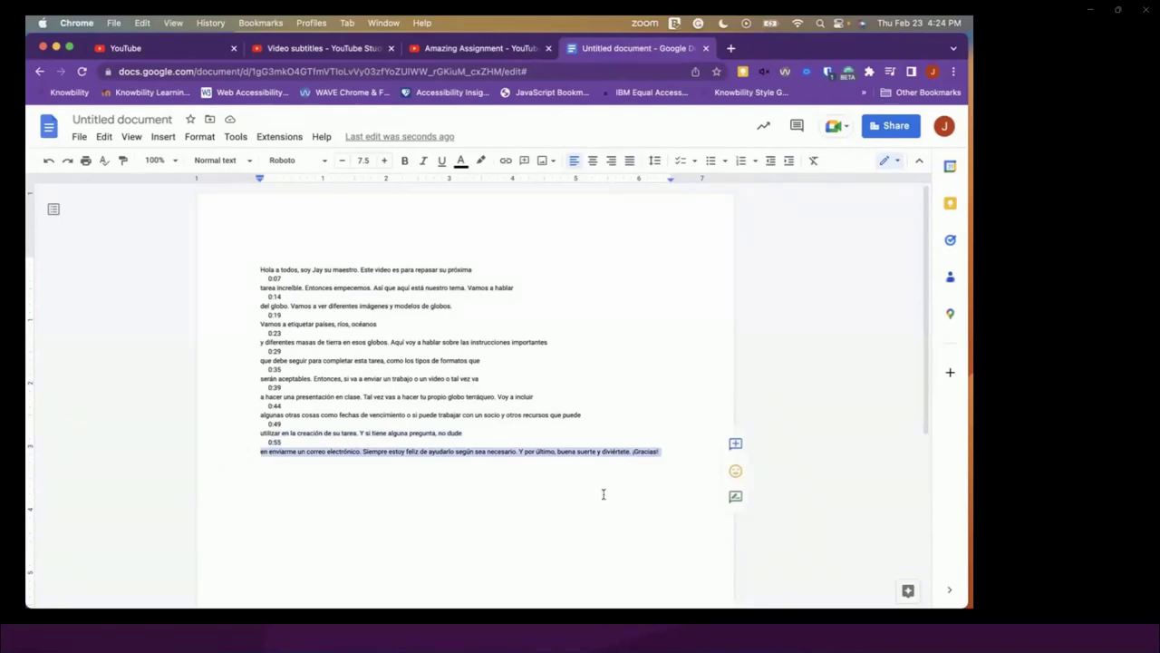
Open the Amazing Assignment video's Spanish (United States) captions in YouTube Studio, examine several of them against the video, and leave the caption editor.
left_click(269, 56)
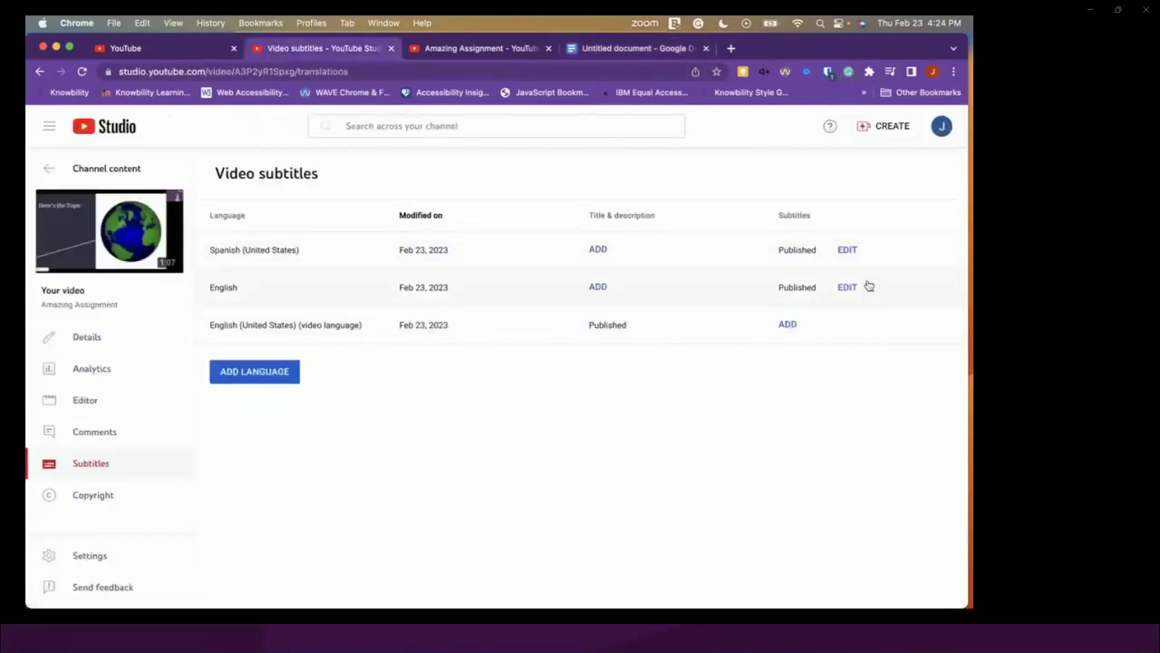
left_click(847, 250)
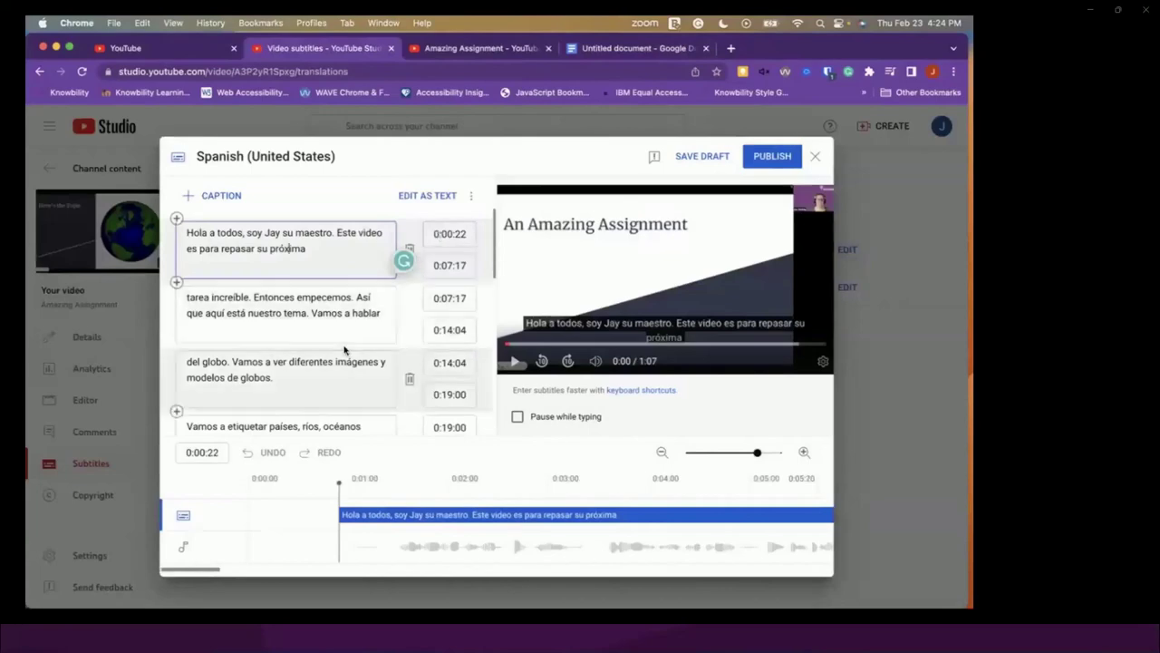
left_click(297, 295)
left_click(298, 378)
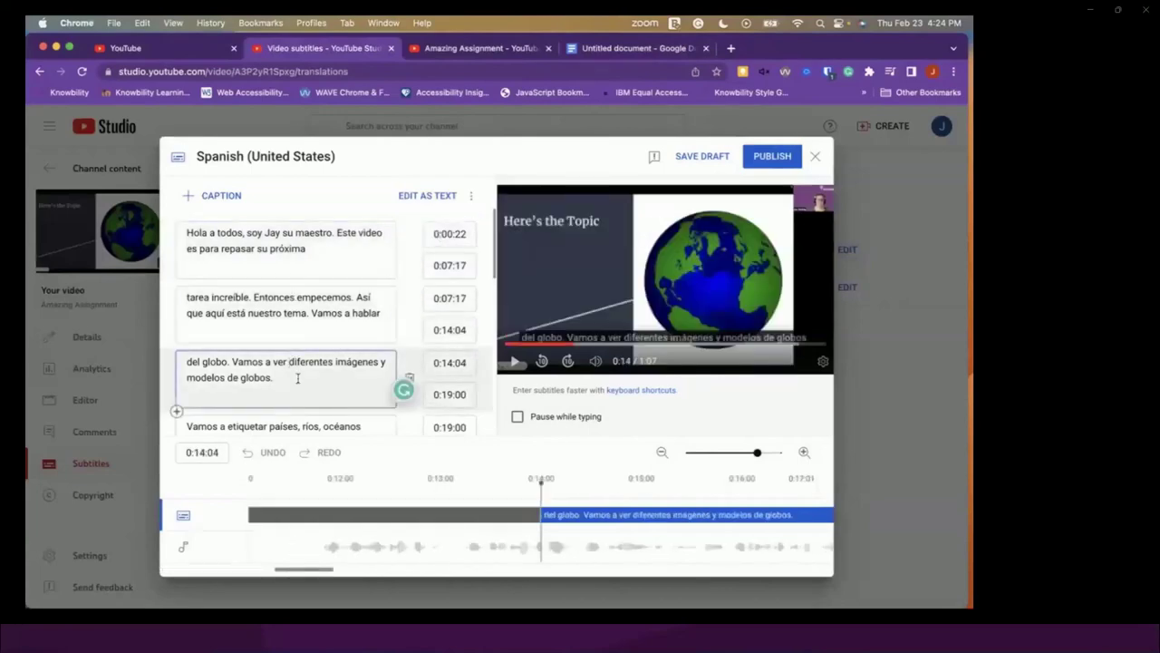
scroll(299, 378, "down", 5)
left_click(261, 328)
left_click(261, 367)
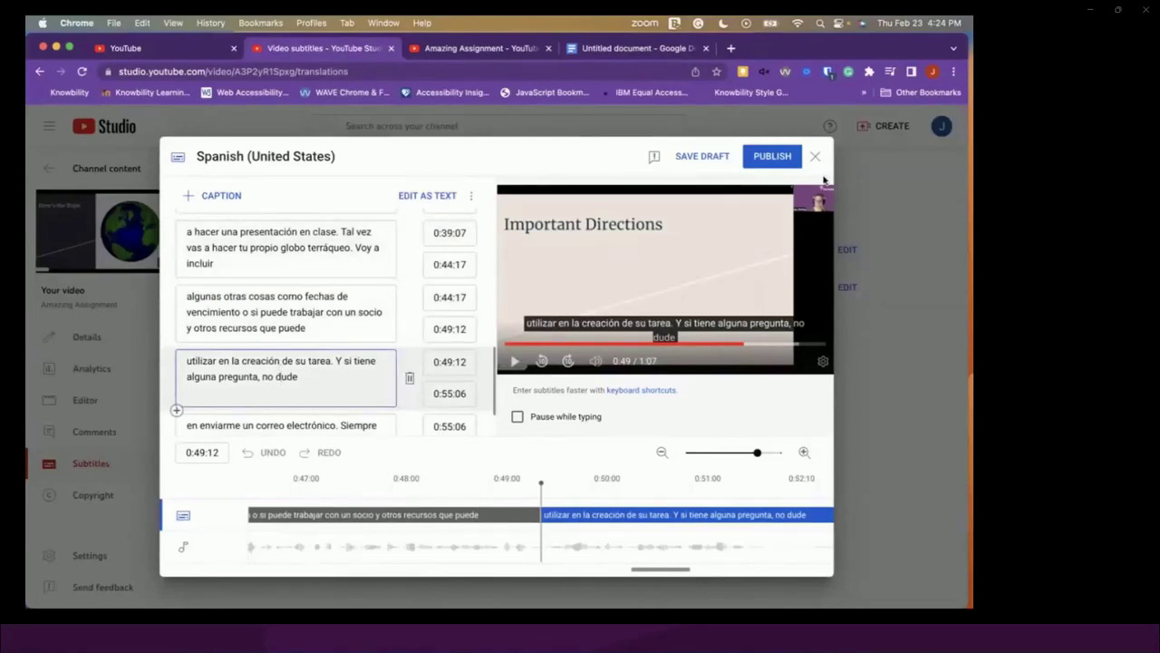
left_click(748, 157)
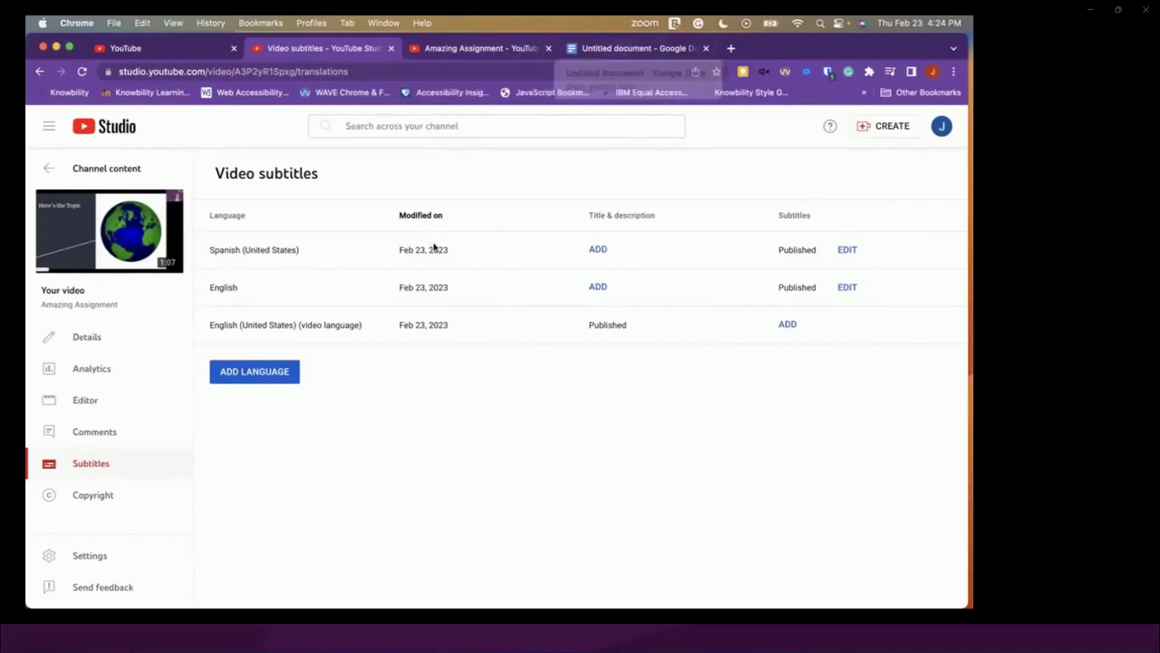
Start adding English (United States) captions to the "BADA Feb 2023 copy" video with the Auto-sync method.
left_click(50, 169)
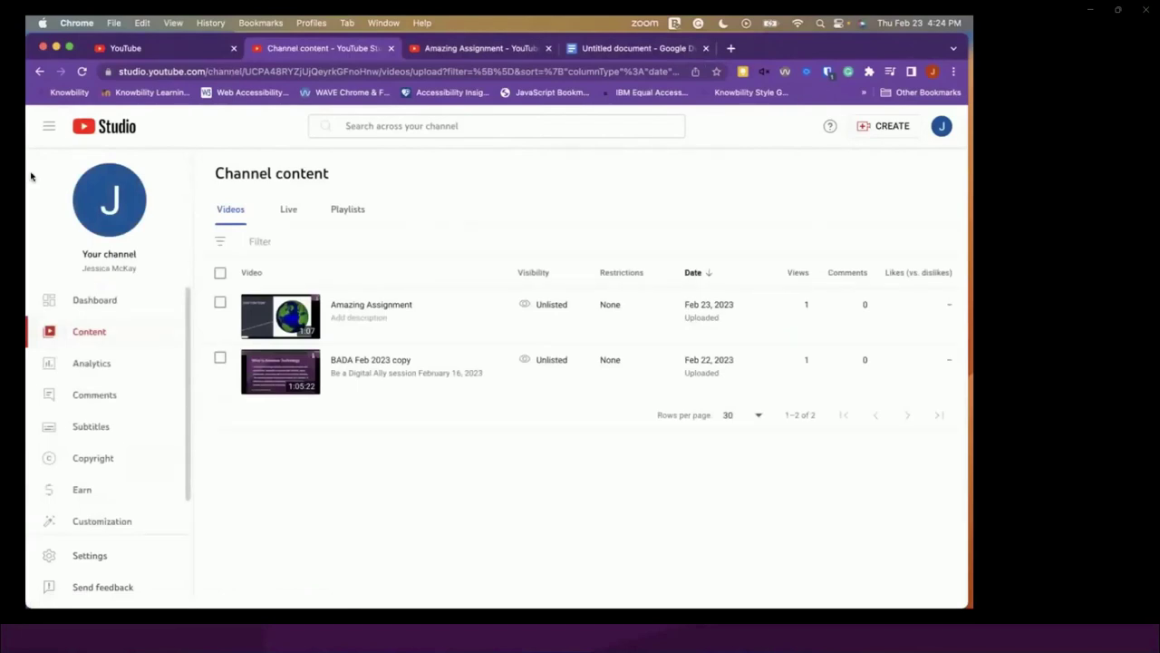
left_click(297, 367)
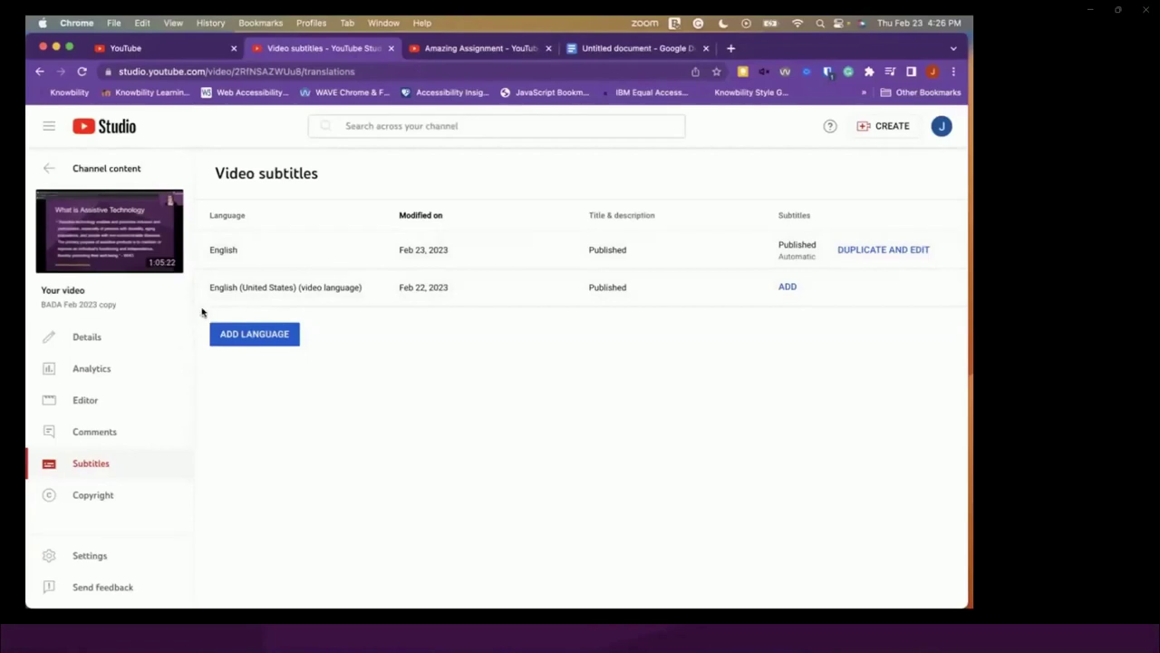
left_click(786, 287)
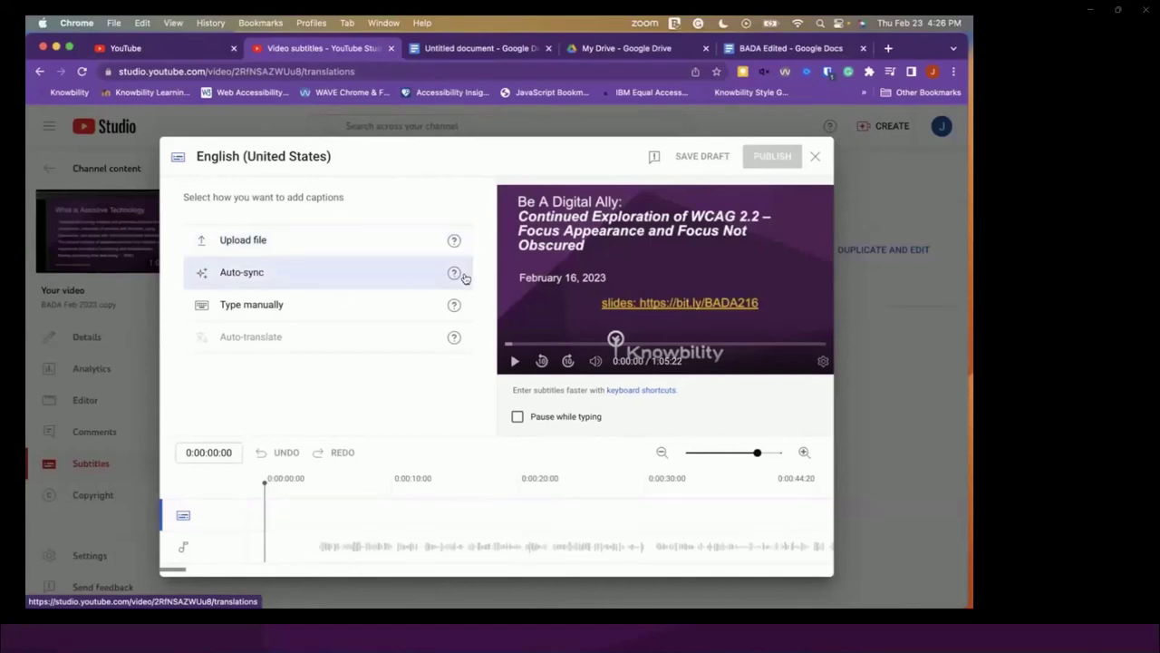
mouse_move(456, 274)
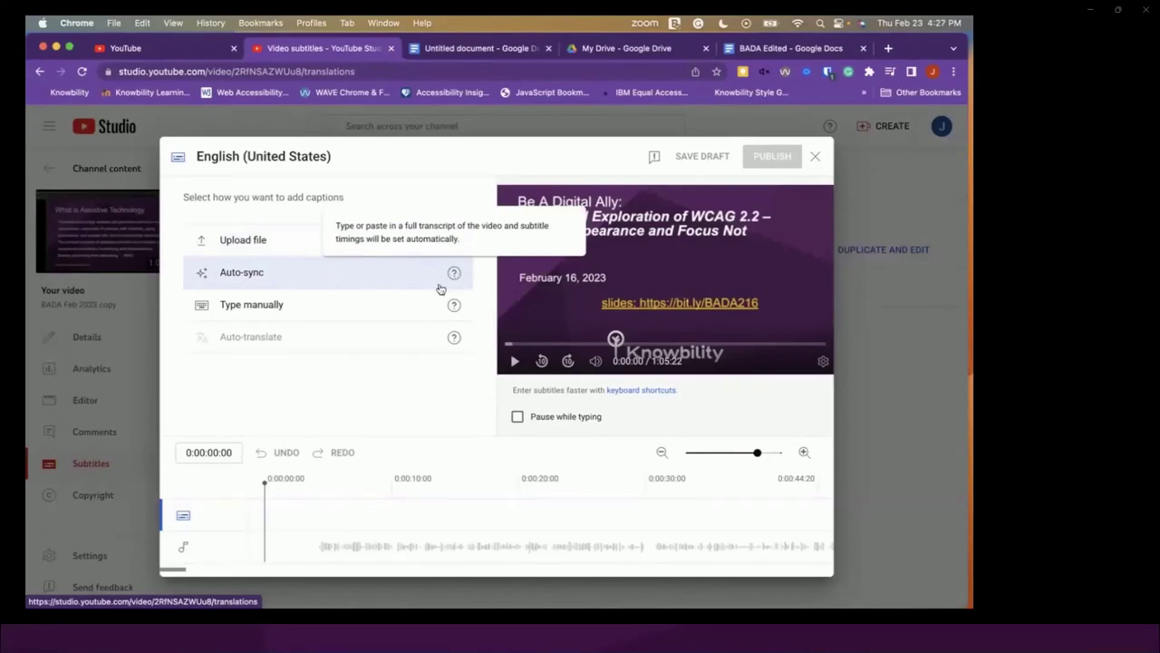
mouse_move(456, 308)
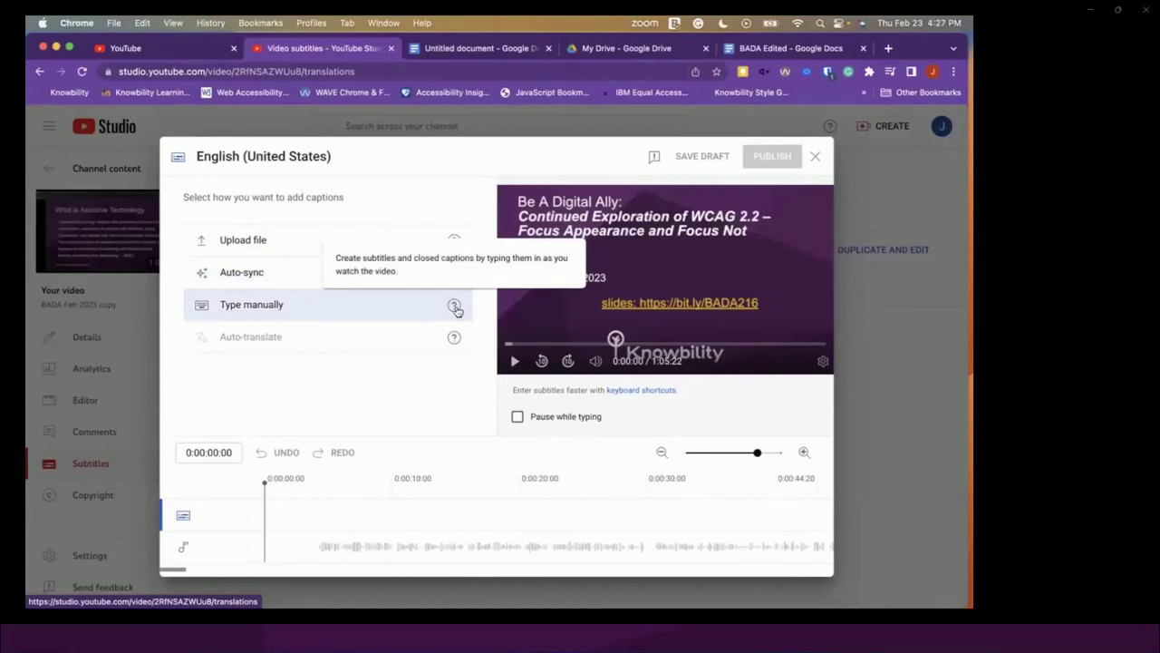
left_click(305, 275)
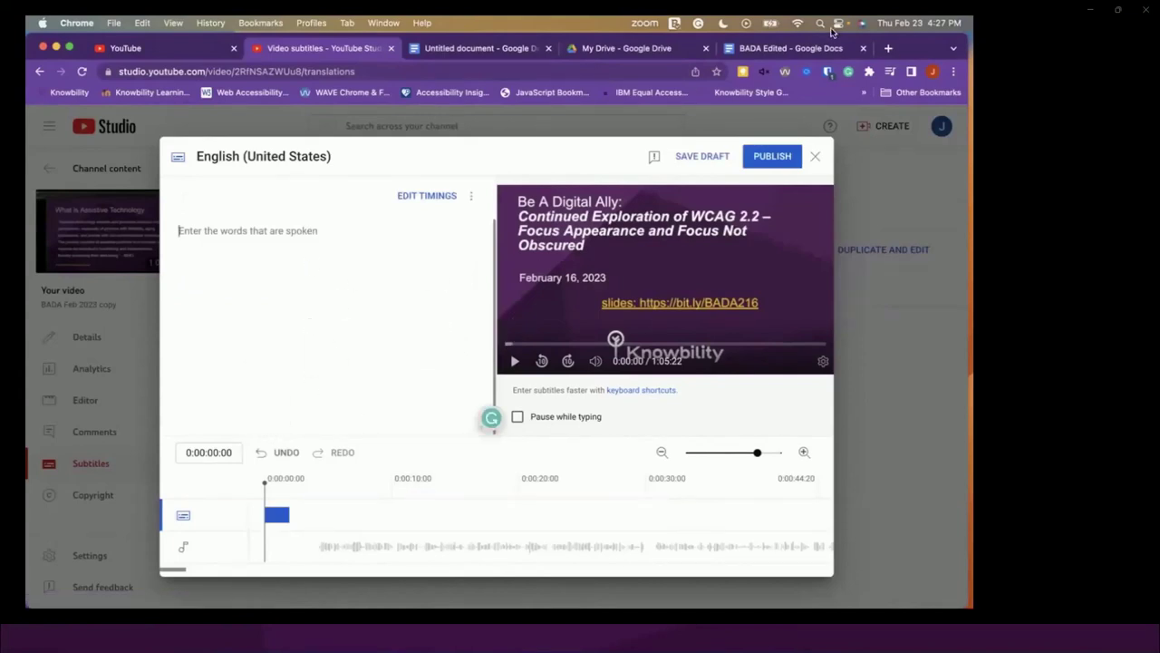
Copy the full text of the BADA Edited document and paste it as the video's English (United States) caption transcript.
left_click(787, 50)
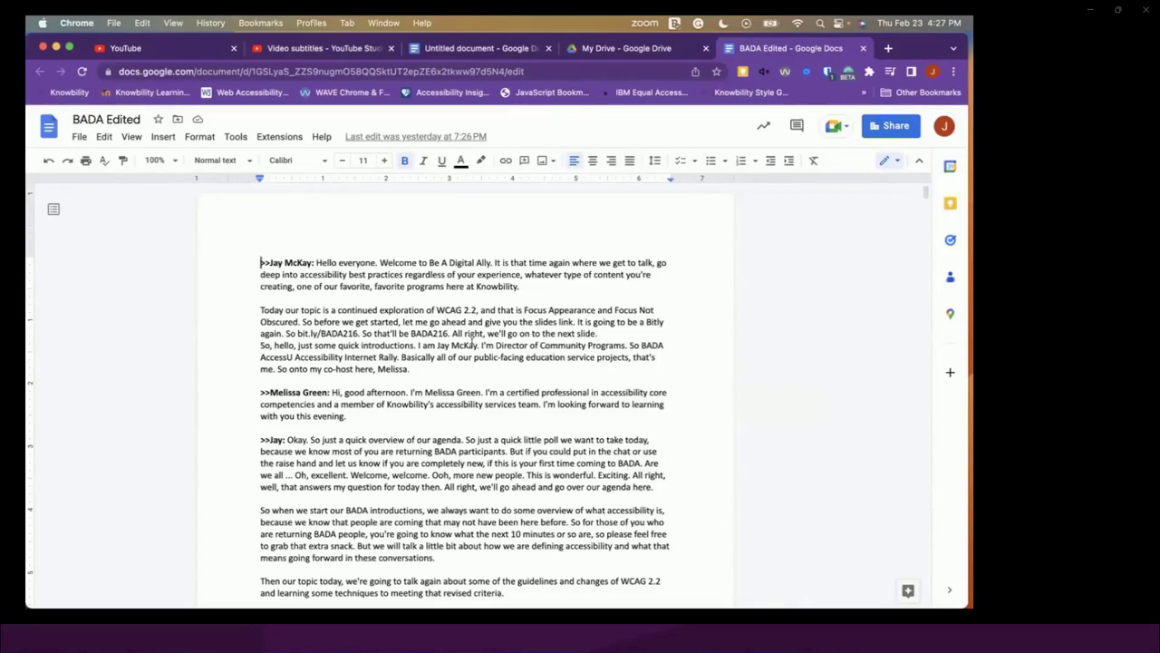
scroll(491, 485, "down", 10)
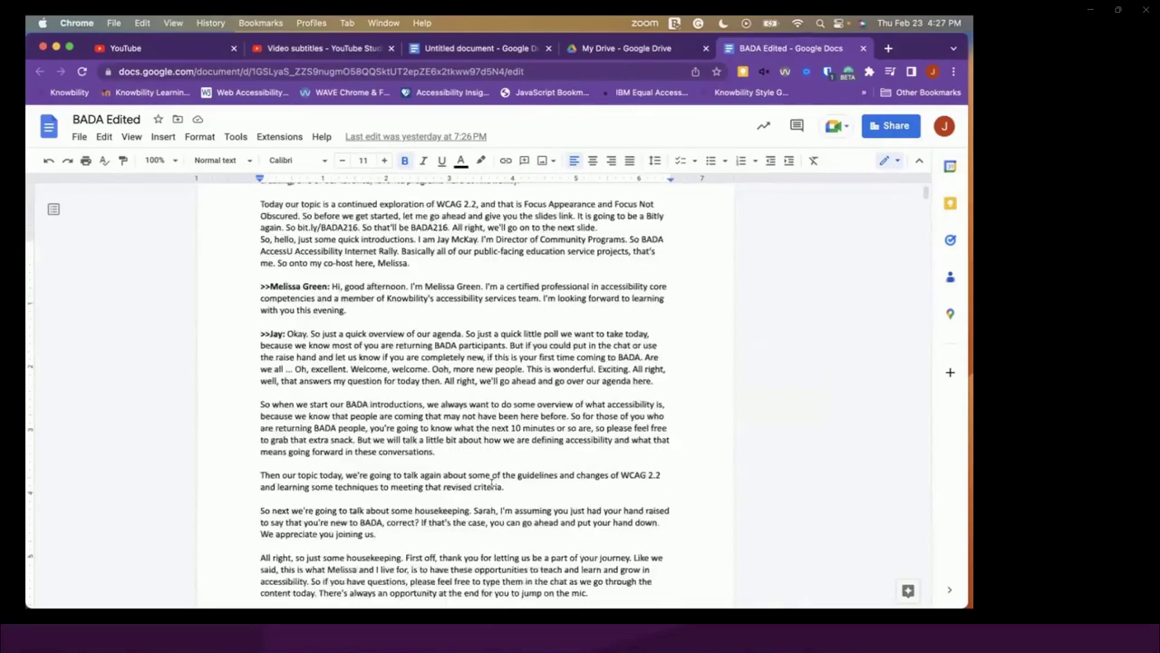
scroll(492, 484, "up", 12)
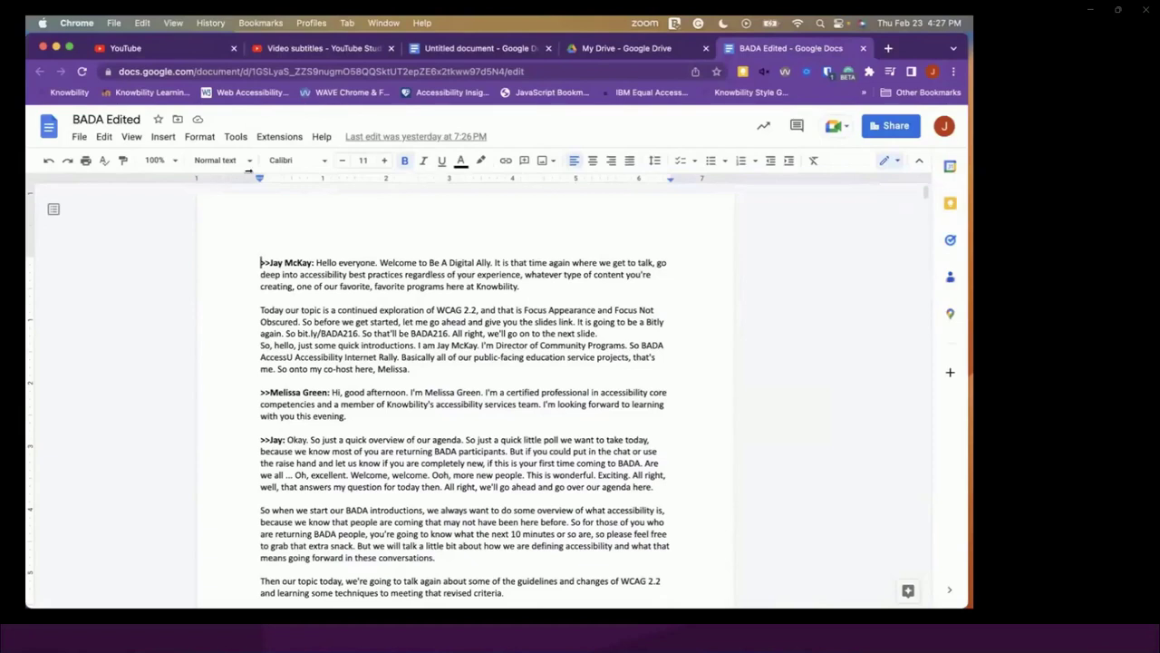
left_click(107, 138)
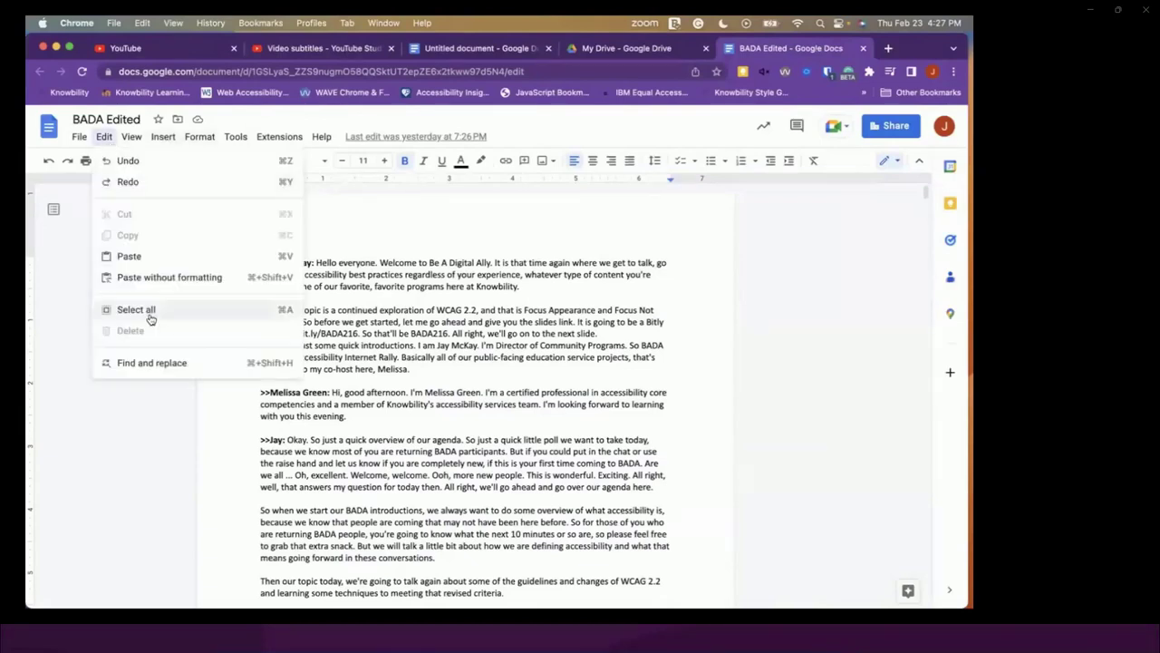
left_click(147, 311)
left_click(104, 136)
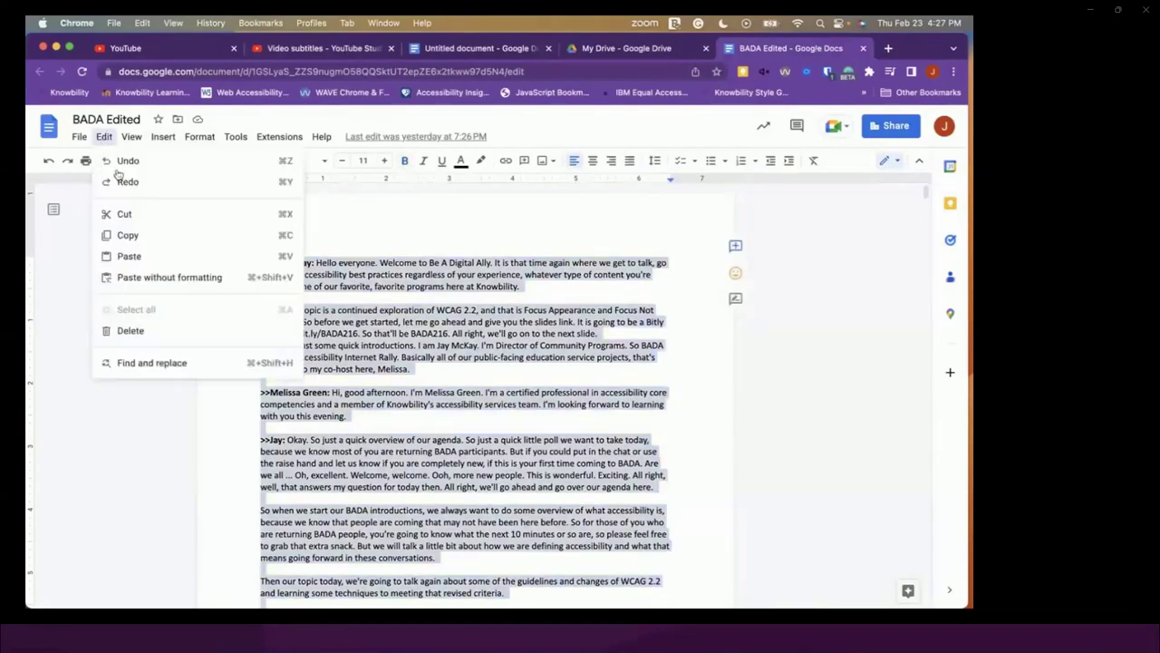
left_click(131, 234)
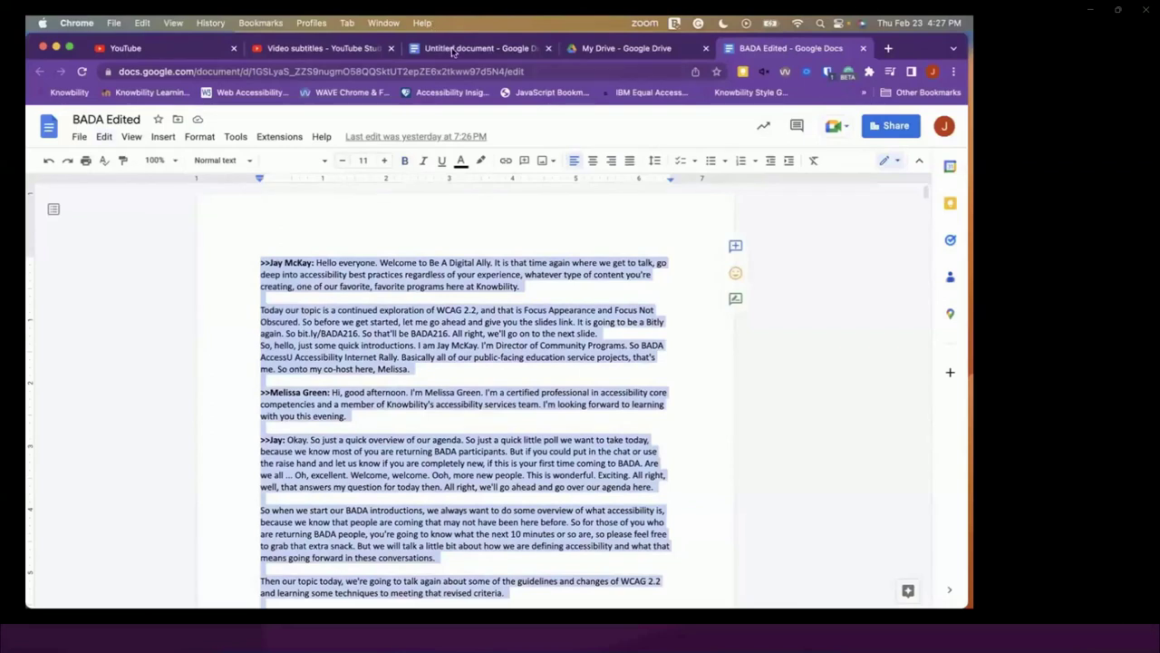
left_click(325, 51)
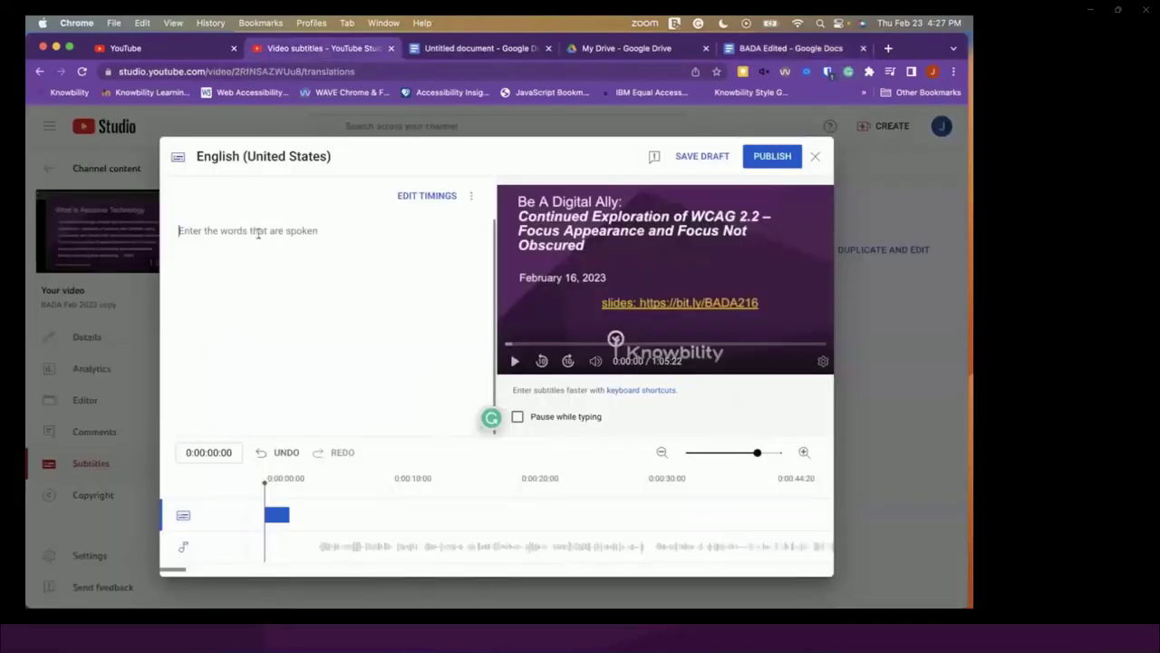
key("super+v")
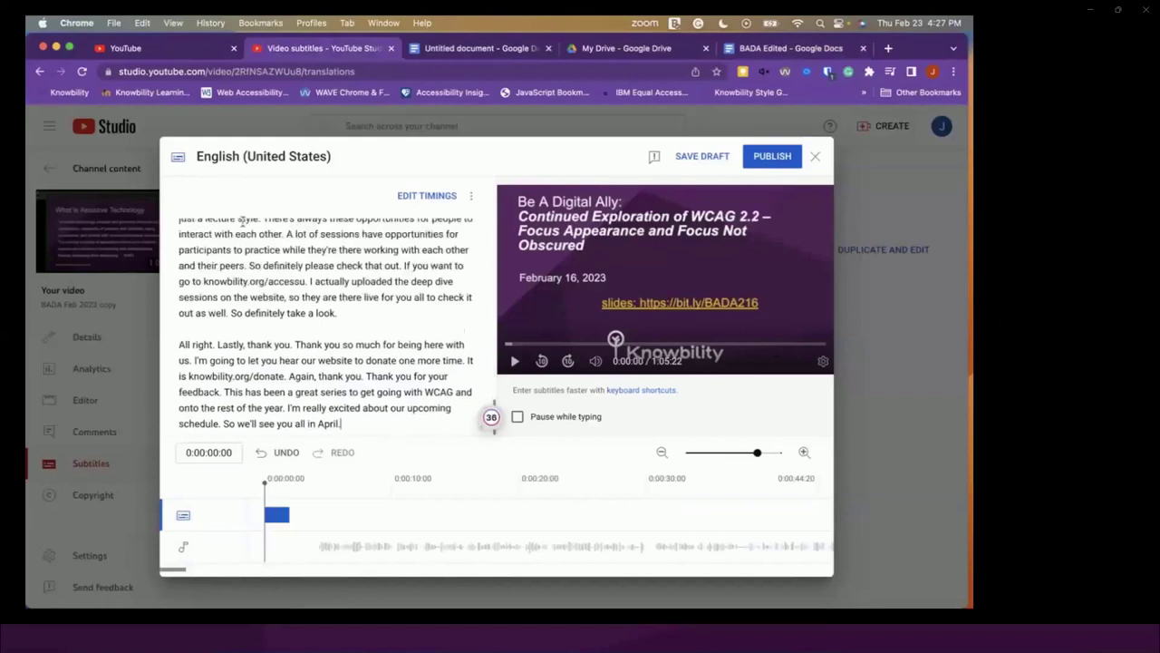
Publish the pasted English (United States) transcript on the "BADA Feb 2023 copy" video and open its synced captions for editing.
left_click(773, 157)
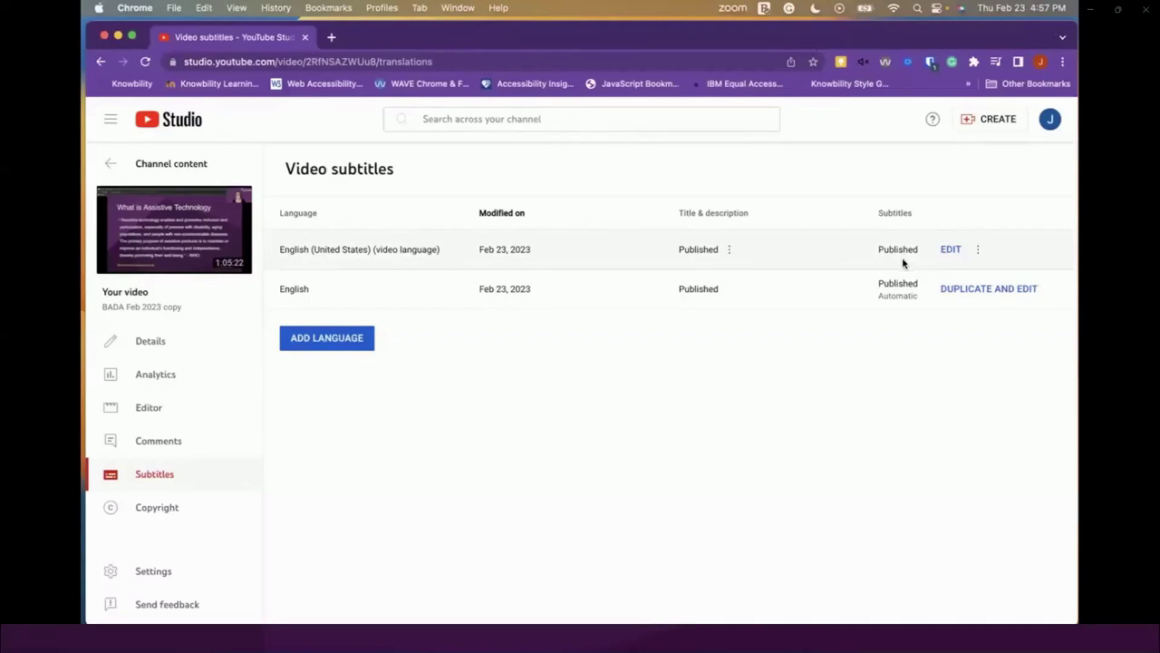
left_click(951, 249)
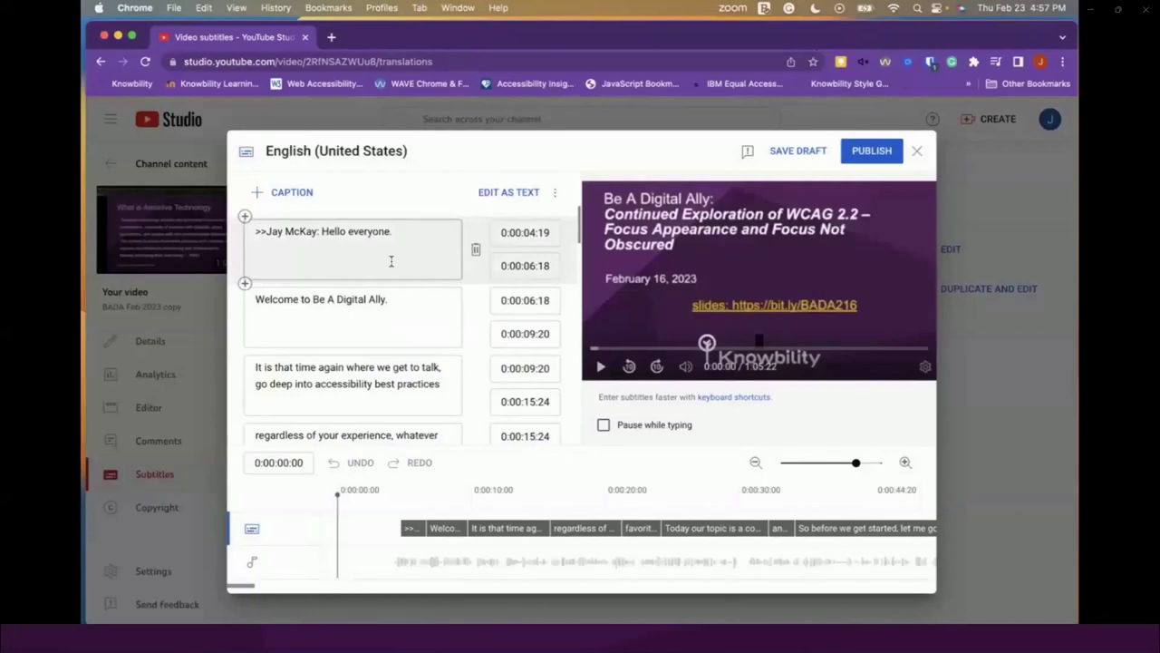
Set the caption editor's playback speed to 2 and play the start of the video to check the caption timing.
left_click(926, 370)
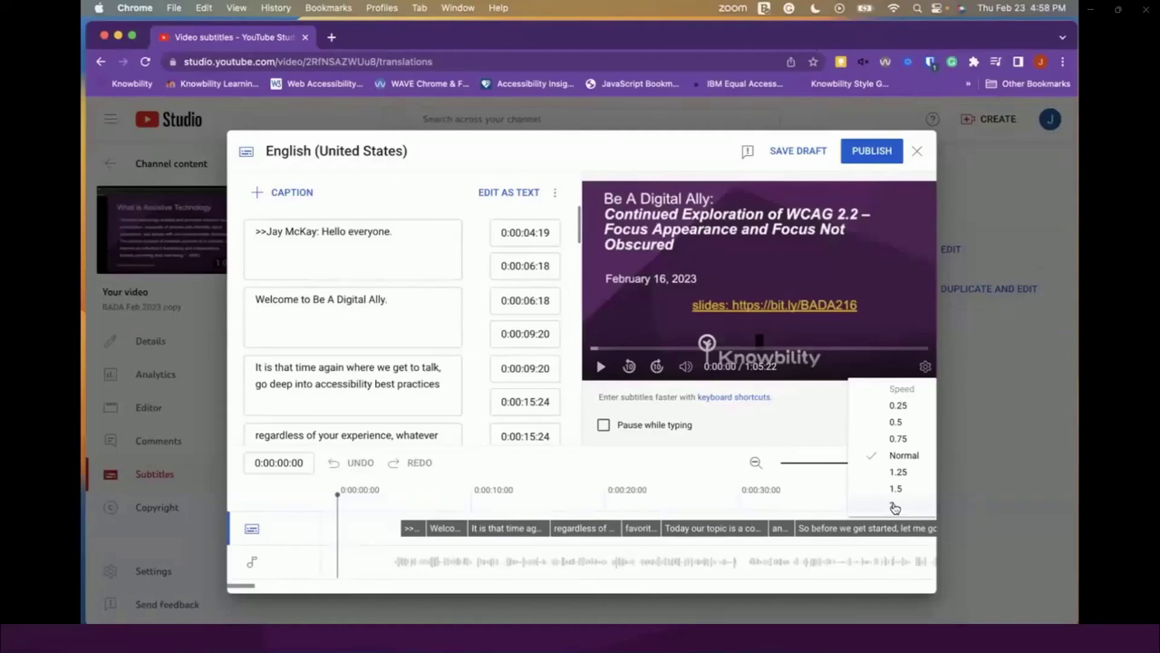
left_click(895, 507)
left_click(600, 370)
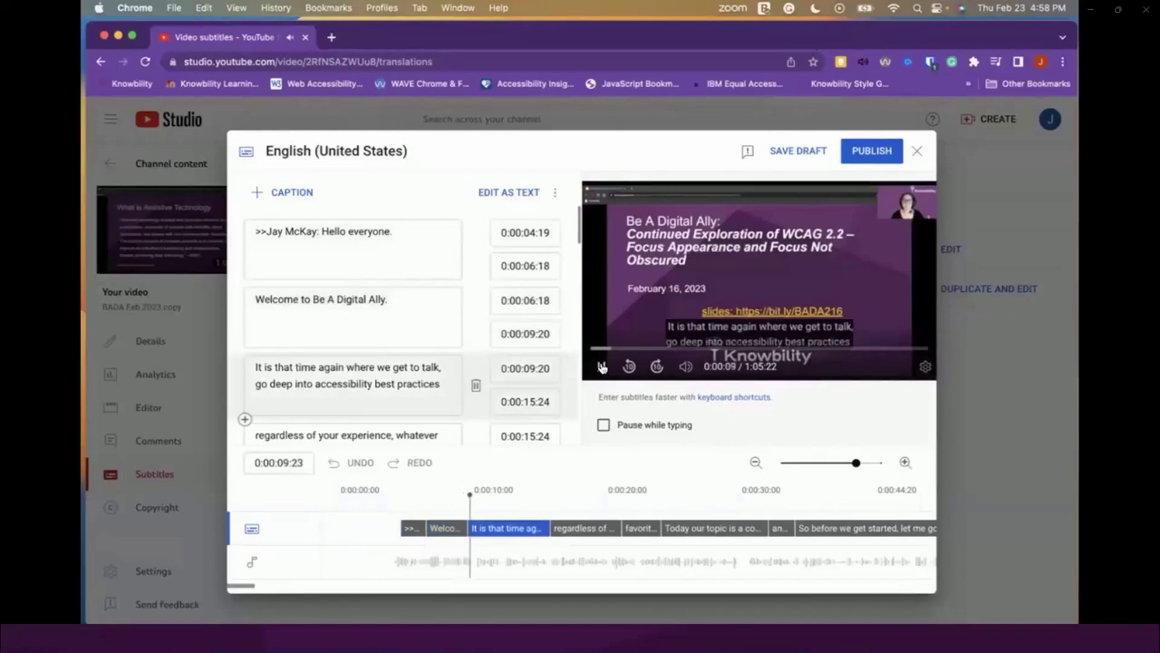
left_click(602, 366)
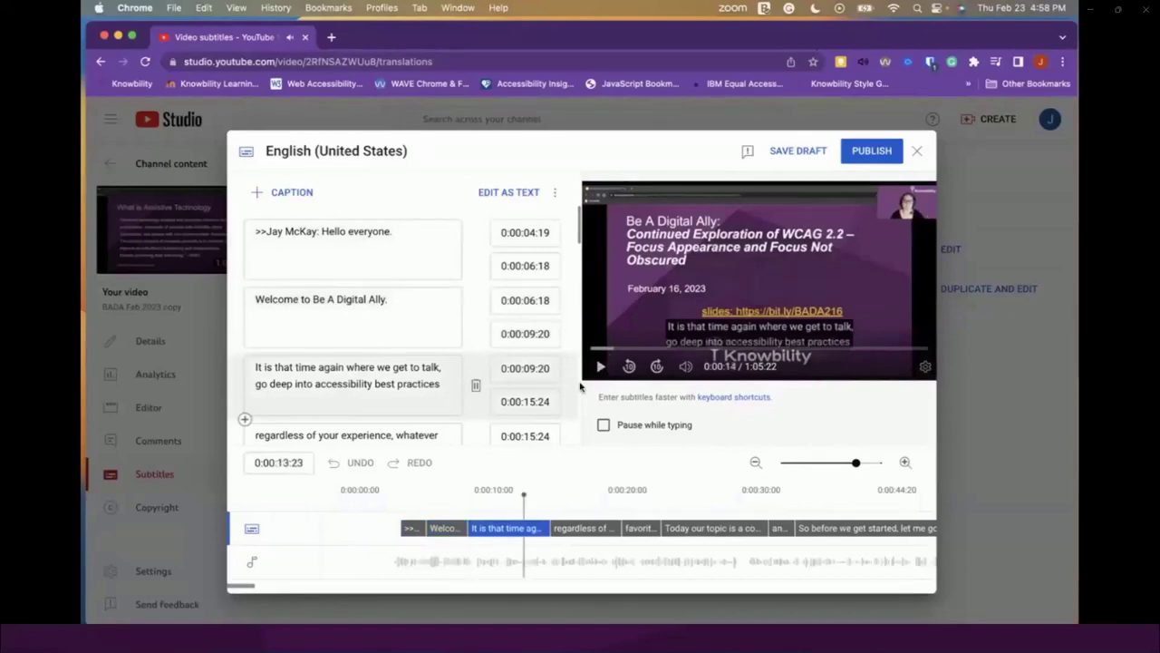
Shift the first caption slightly earlier, to start at 0:00:04:10 and end at 0:00:06:08, and publish the captions.
left_click(403, 528)
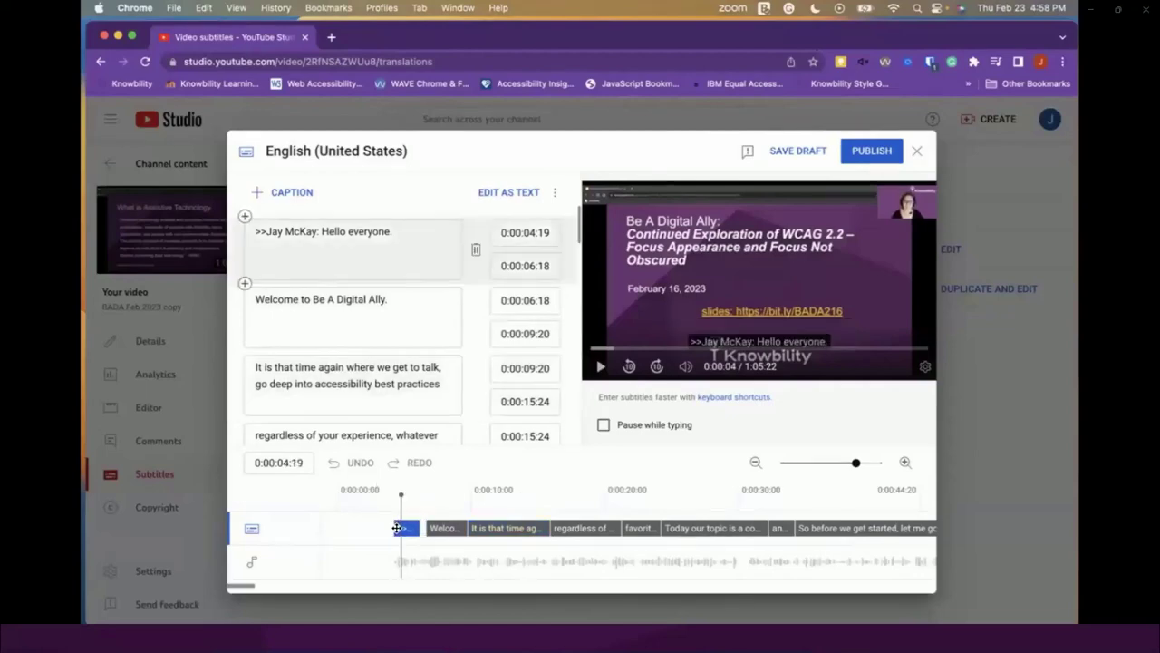
left_click_drag(424, 527, 421, 527)
left_click(390, 226)
left_click(537, 235)
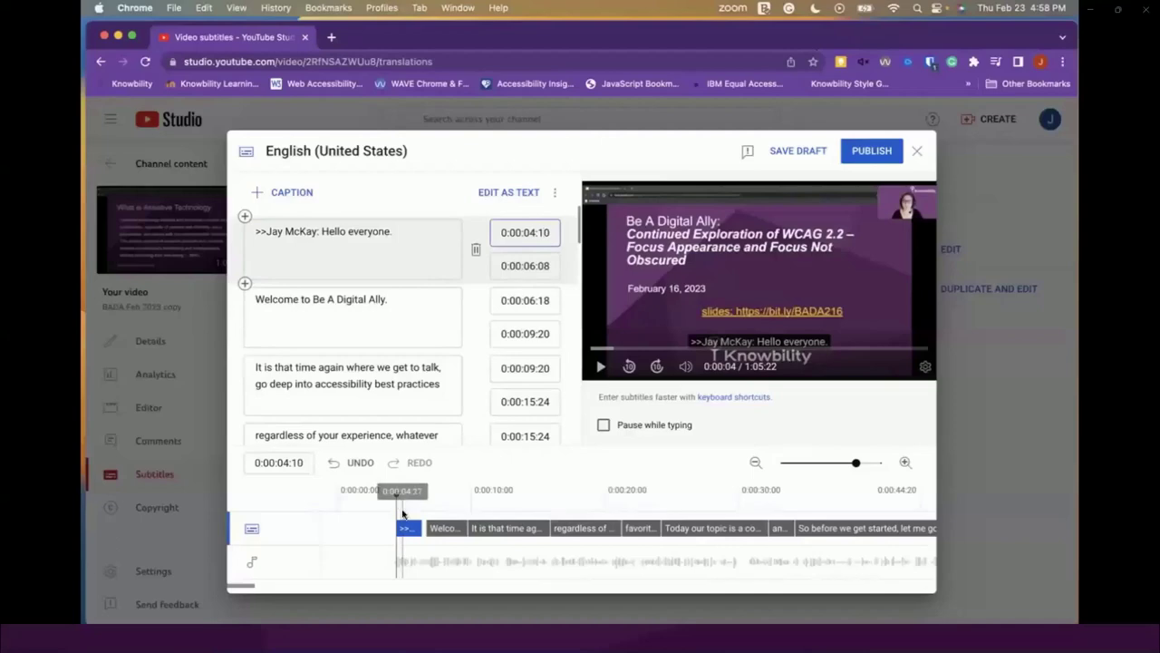
left_click(875, 152)
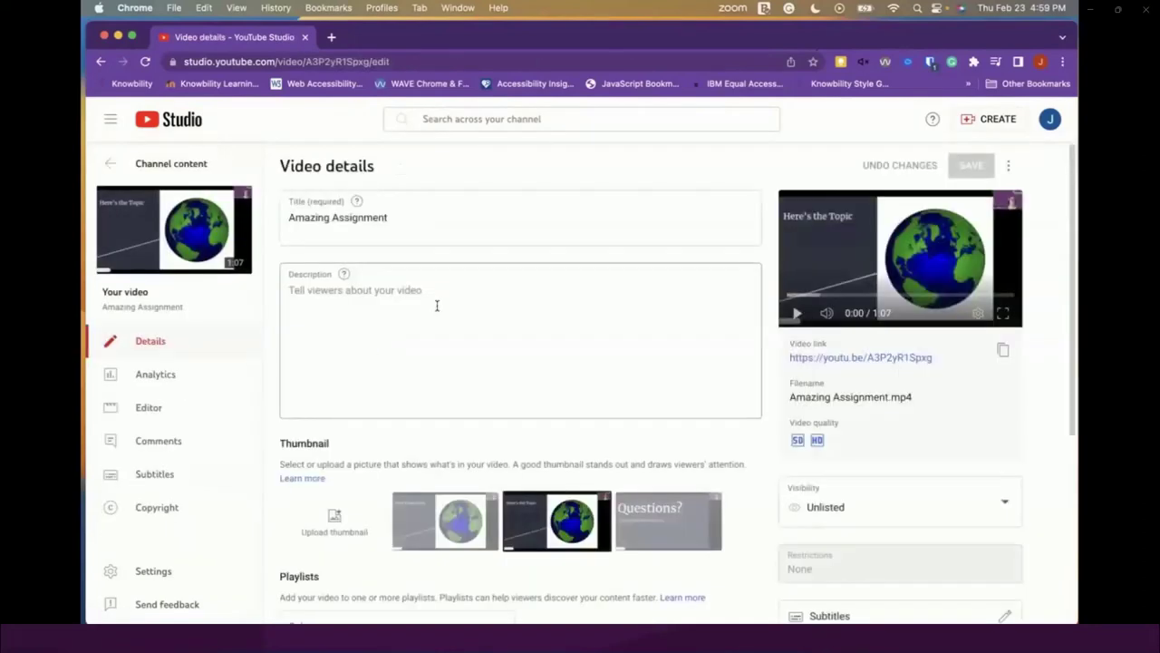
Leave the Amazing Assignment video's details and return to the channel content list.
left_click(111, 167)
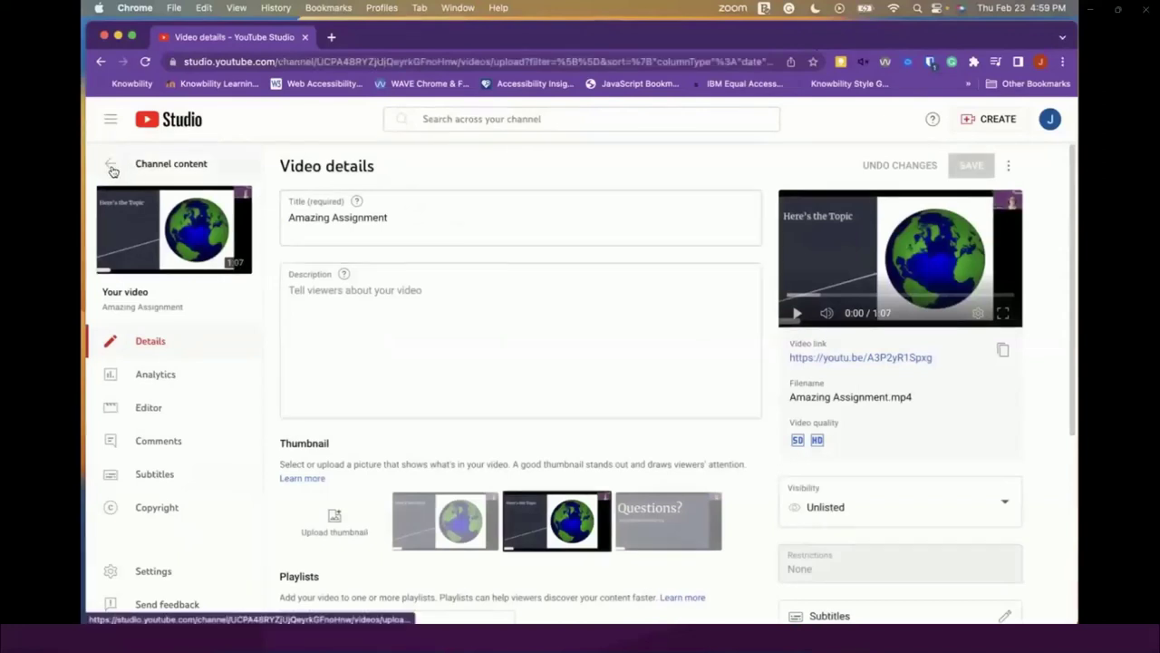